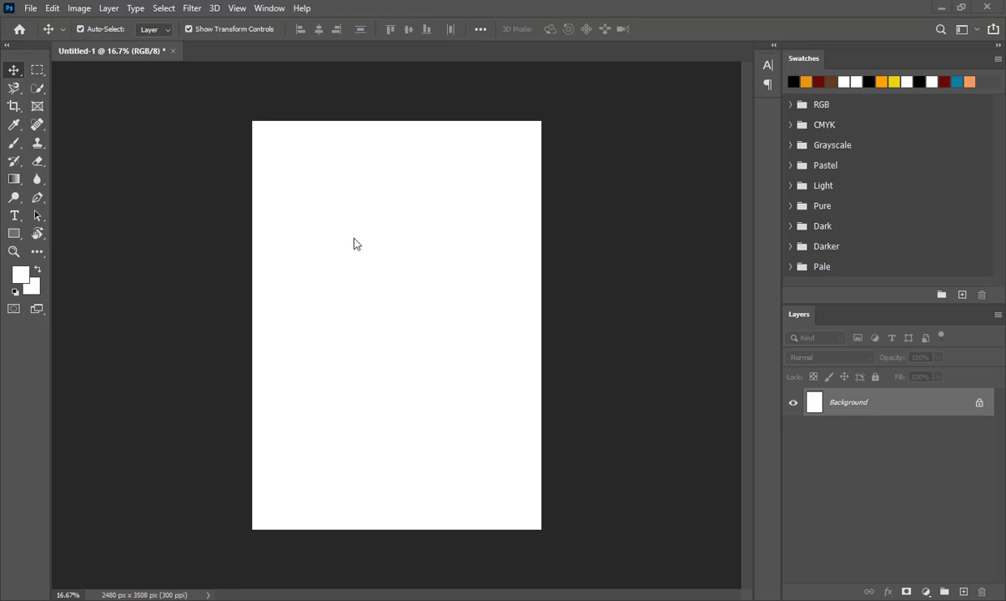
click(14, 237)
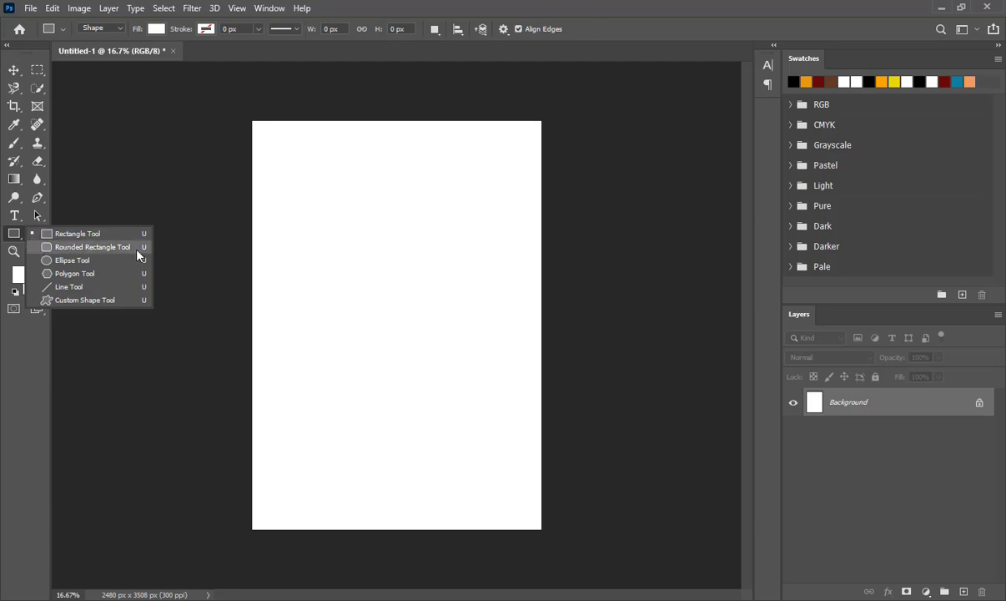
click(99, 273)
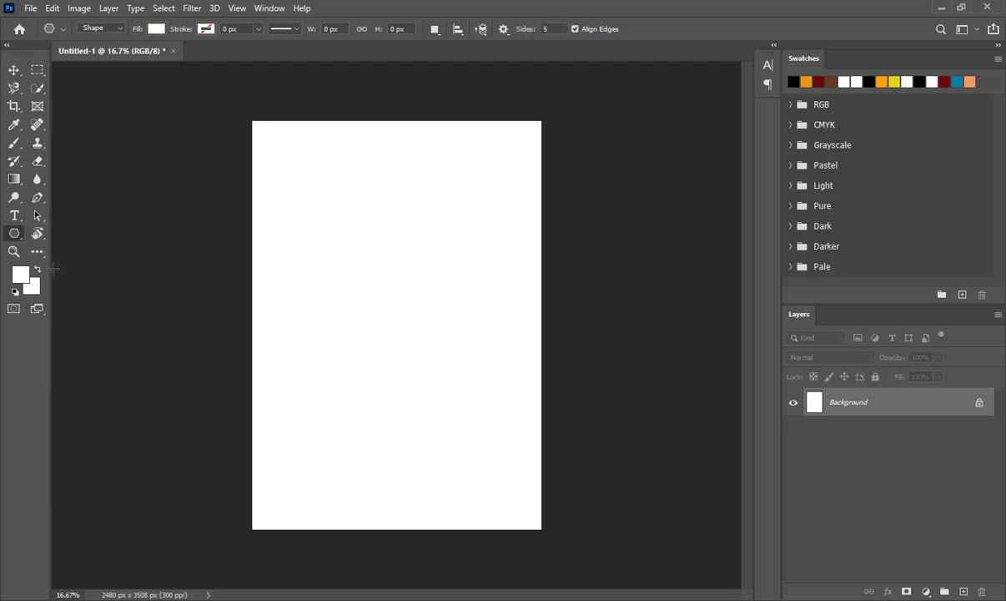
right_click(101, 259)
key(Escape)
- Draw a rectangle shape about 1439 by 1056 px in the upper half of the page and dismiss its shape properties
right_click(21, 239)
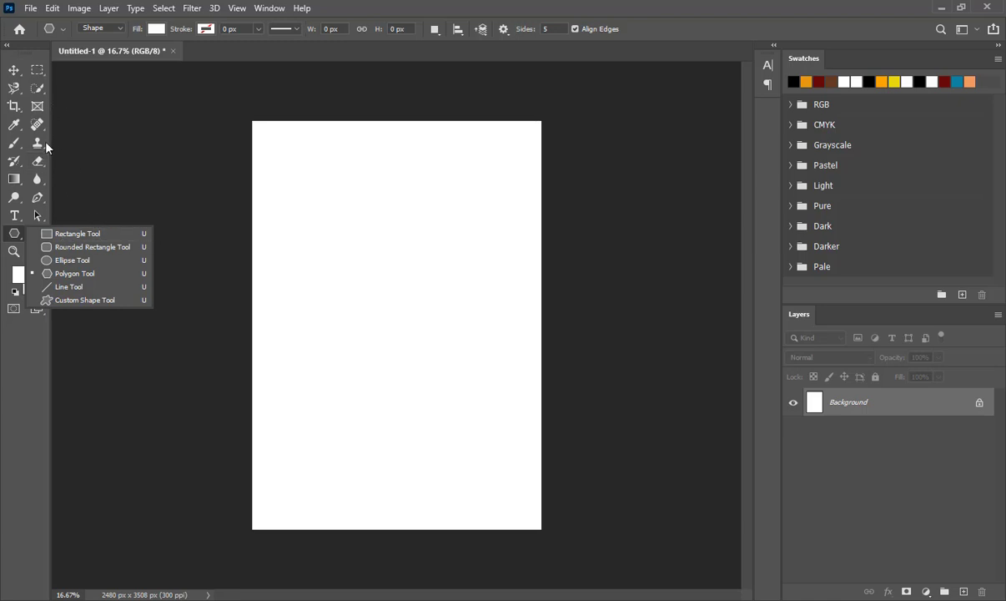
click(68, 236)
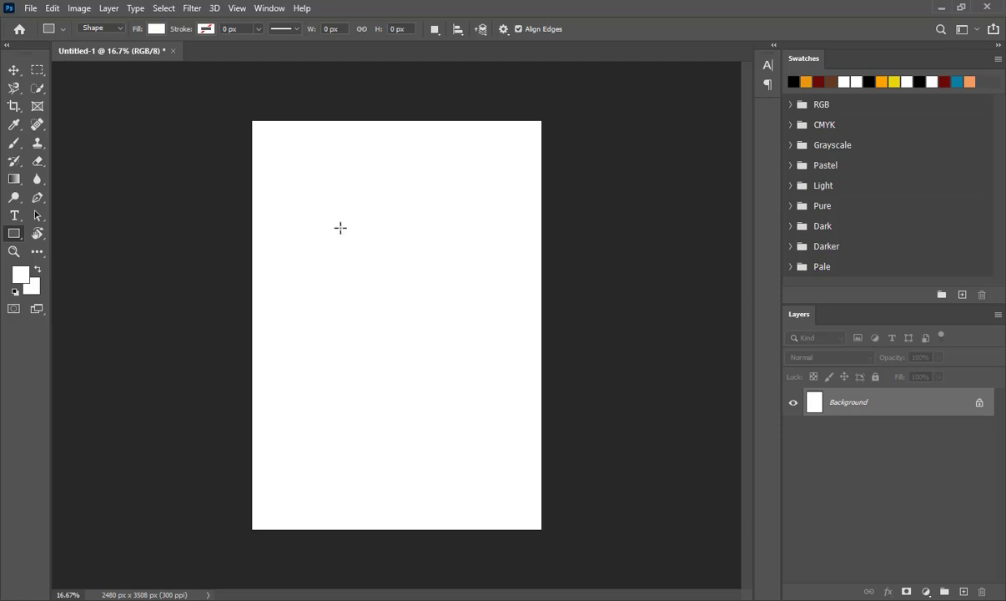
drag(296, 207, 465, 330)
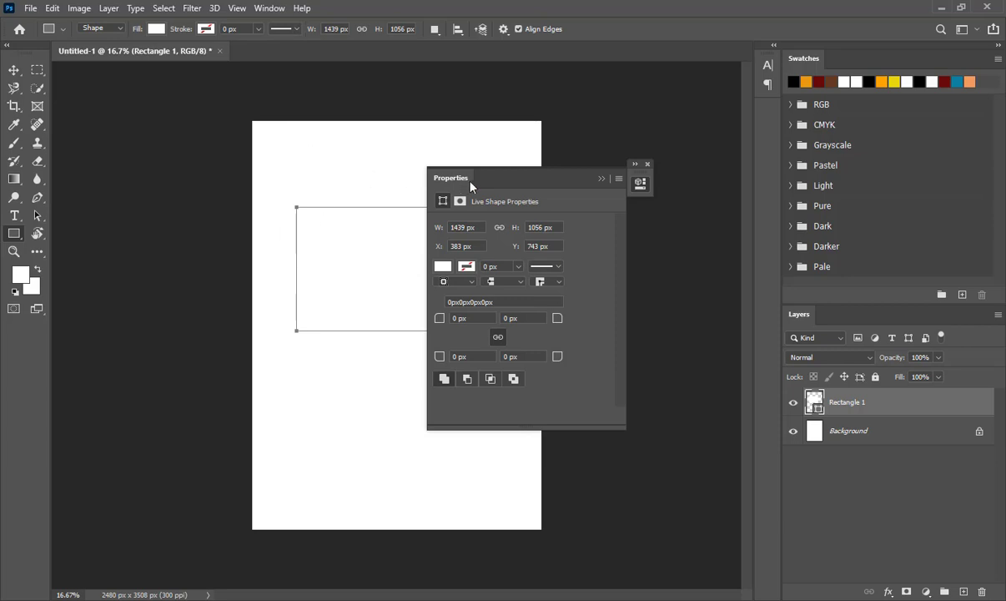
drag(456, 164, 593, 142)
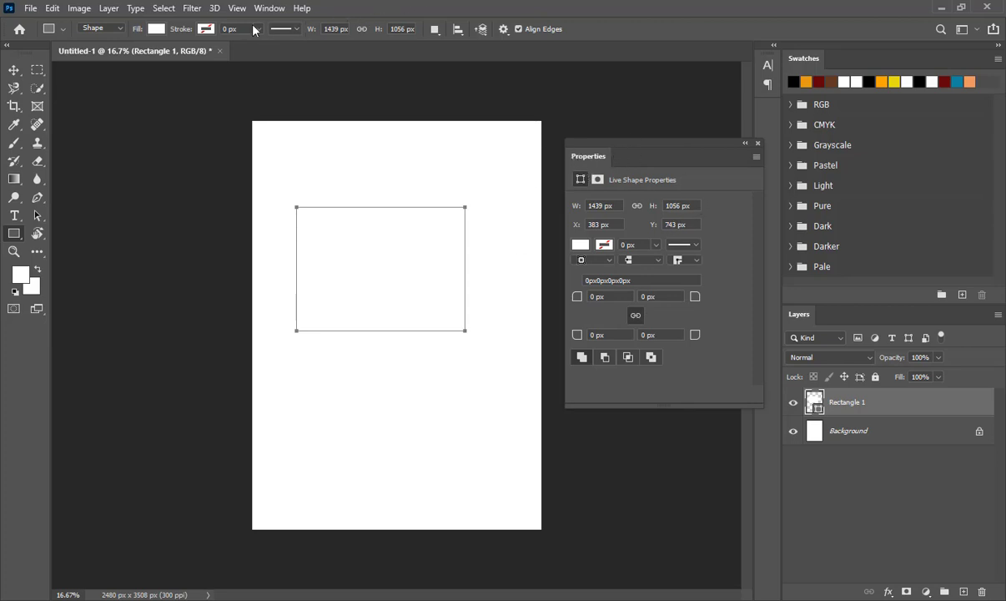
click(758, 142)
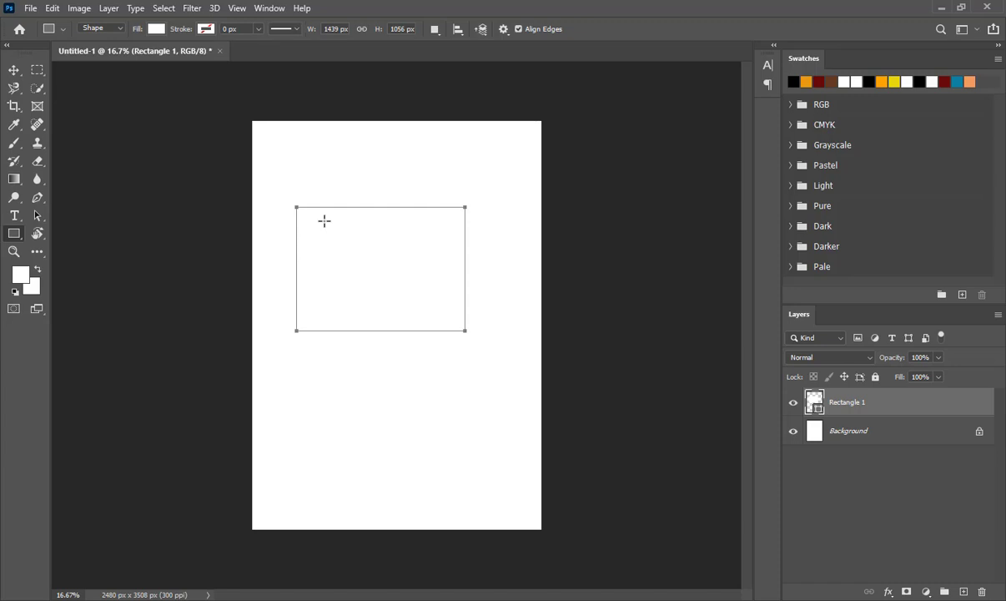
- Try several recently used colour swatches as the rectangle's fill, ending with black
click(153, 30)
click(169, 103)
click(181, 102)
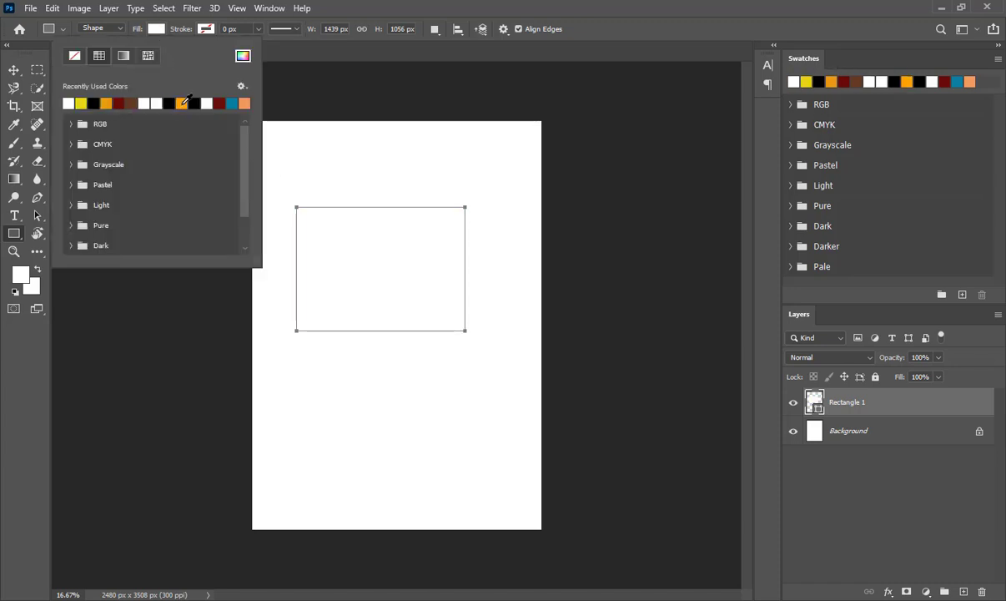
click(194, 103)
click(206, 103)
click(219, 103)
click(192, 102)
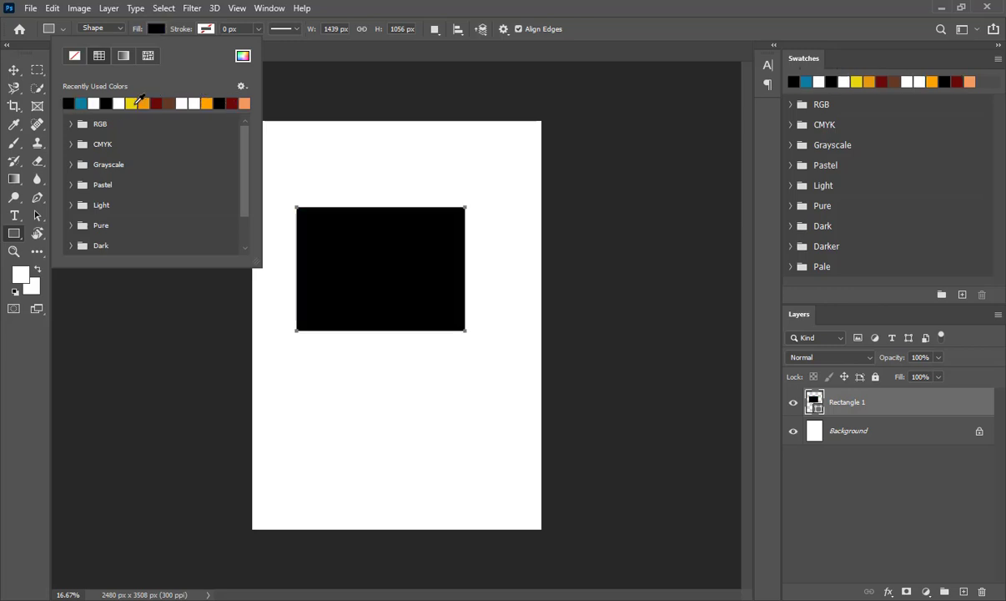
click(121, 102)
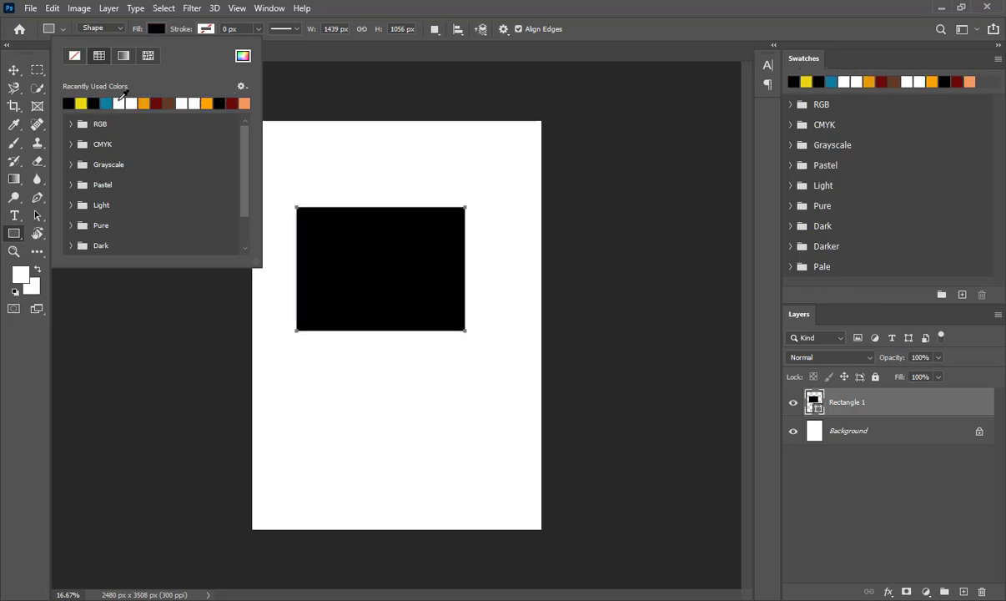
- Mix a custom brownish-gold colour, #966f10, and apply it as the rectangle's fill
click(242, 56)
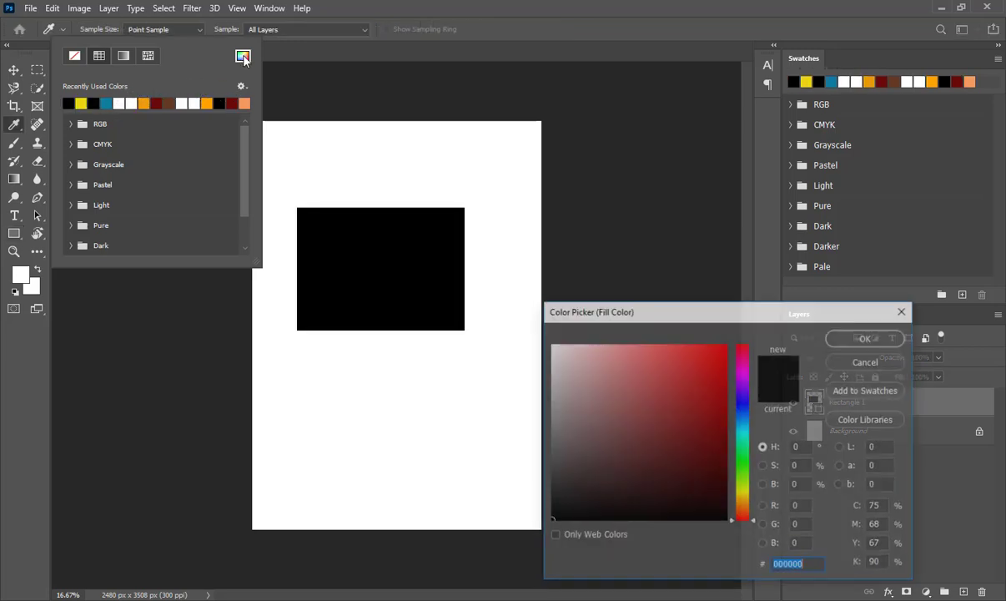
drag(664, 323, 663, 220)
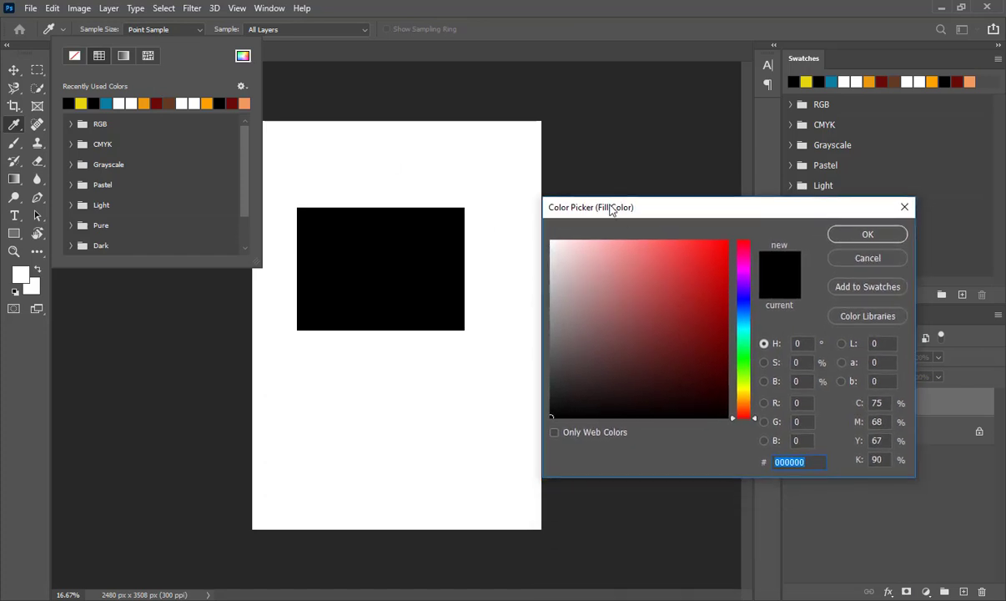
mouse_move(668, 300)
mouse_down()
mouse_move(672, 308)
mouse_move(658, 282)
mouse_move(646, 325)
mouse_up()
drag(749, 318, 744, 295)
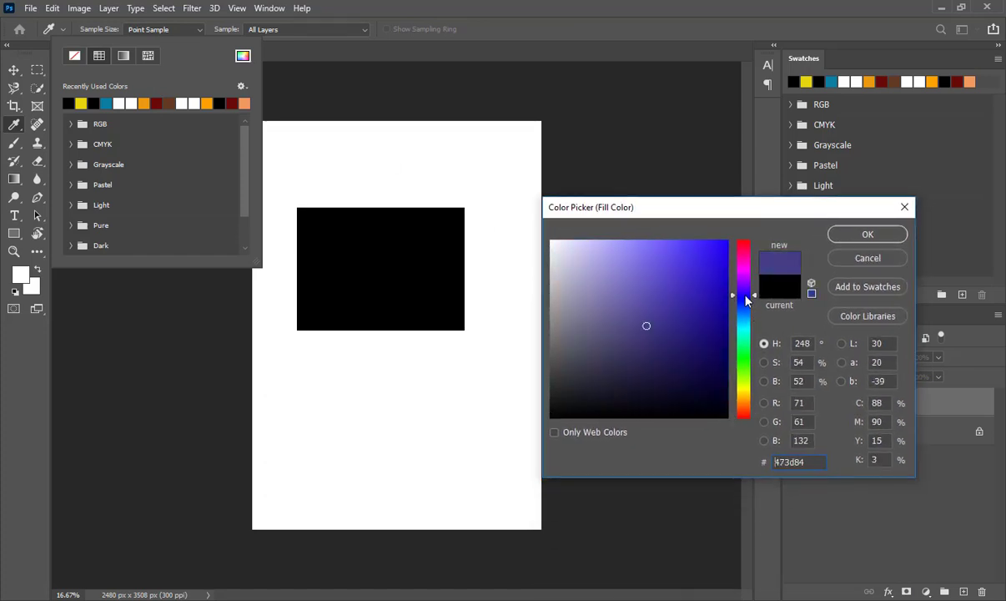
click(701, 279)
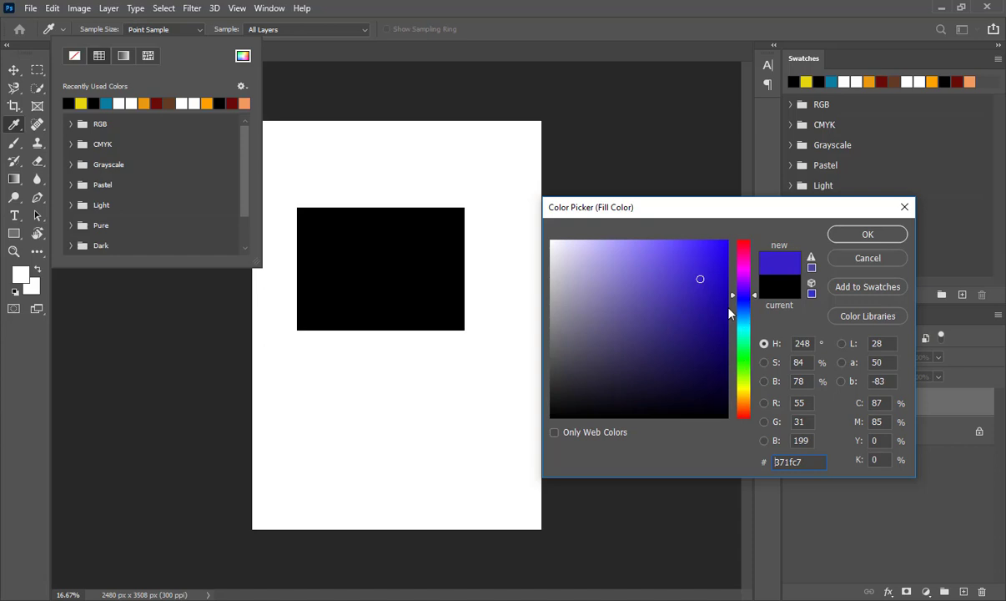
click(707, 276)
drag(757, 356, 743, 398)
click(708, 312)
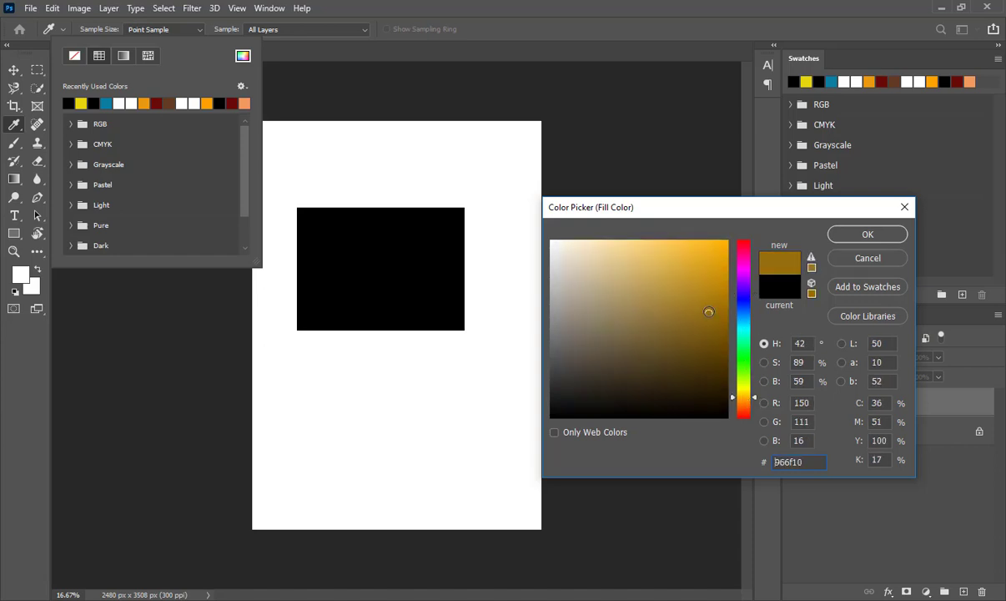
click(855, 234)
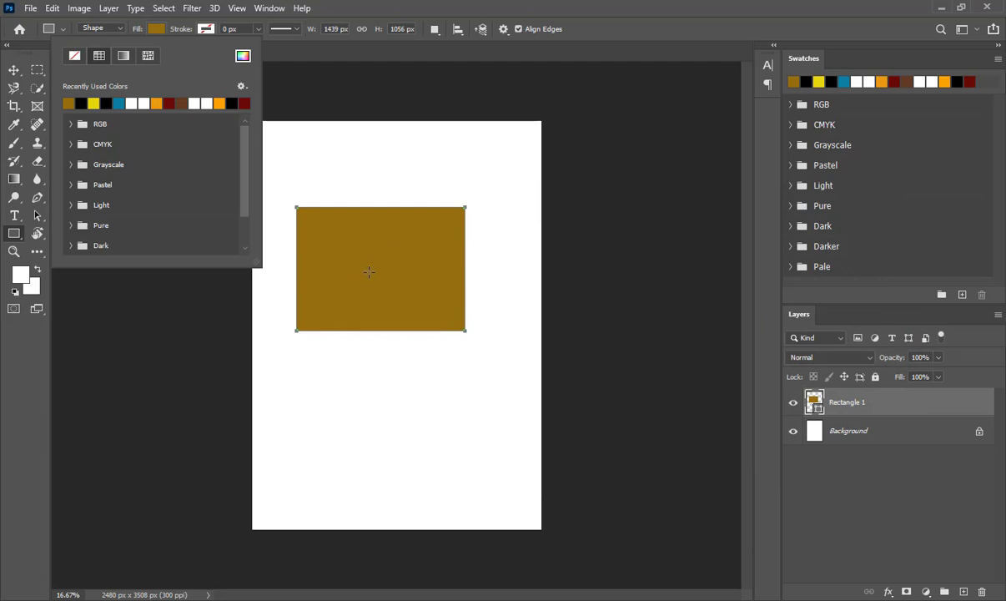
- Fill the rectangle with a linear black-to-white gradient at 90 degrees and 100% scale
click(122, 55)
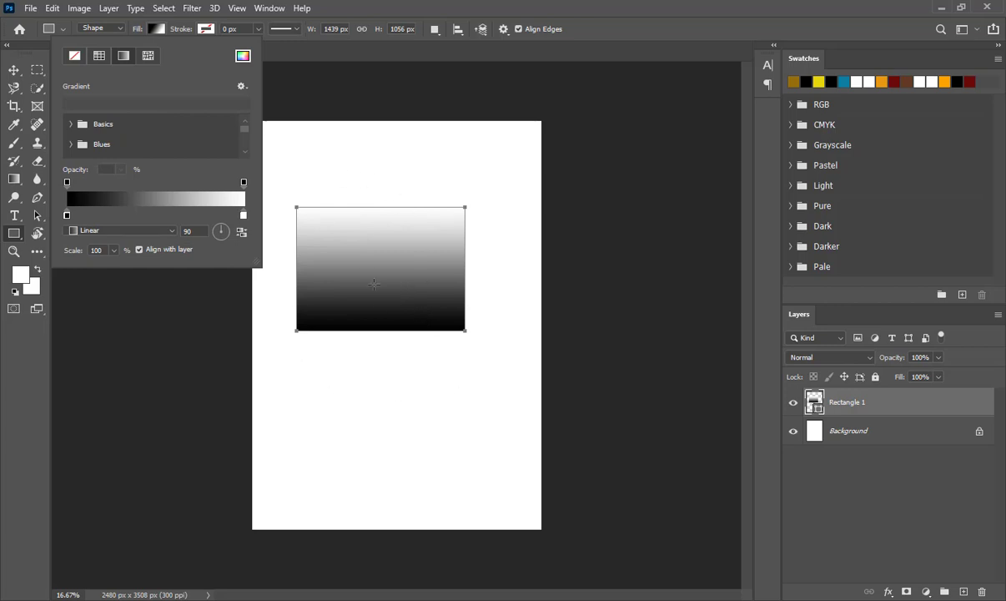
click(380, 6)
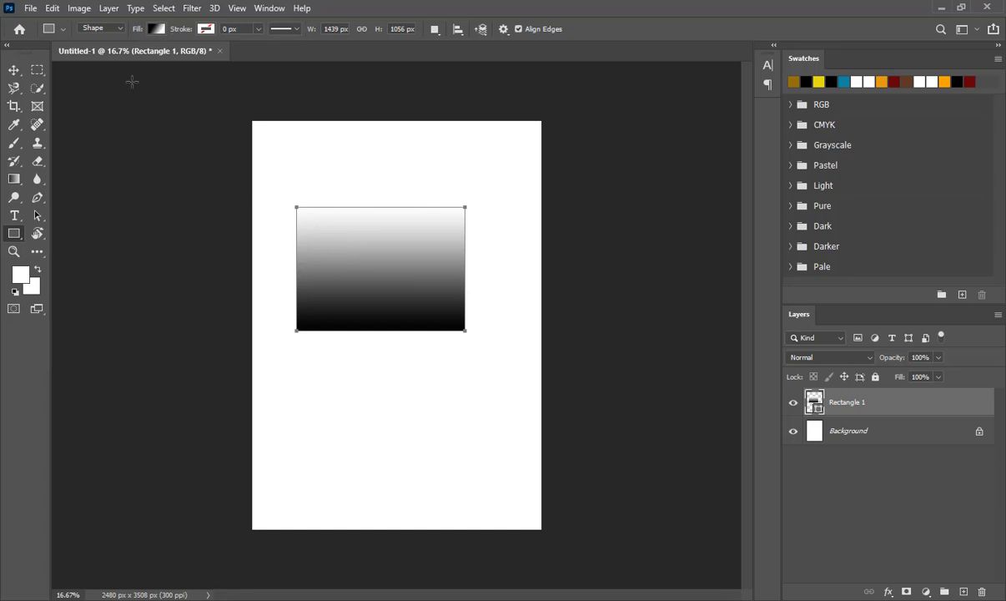
click(156, 29)
click(401, 8)
click(155, 28)
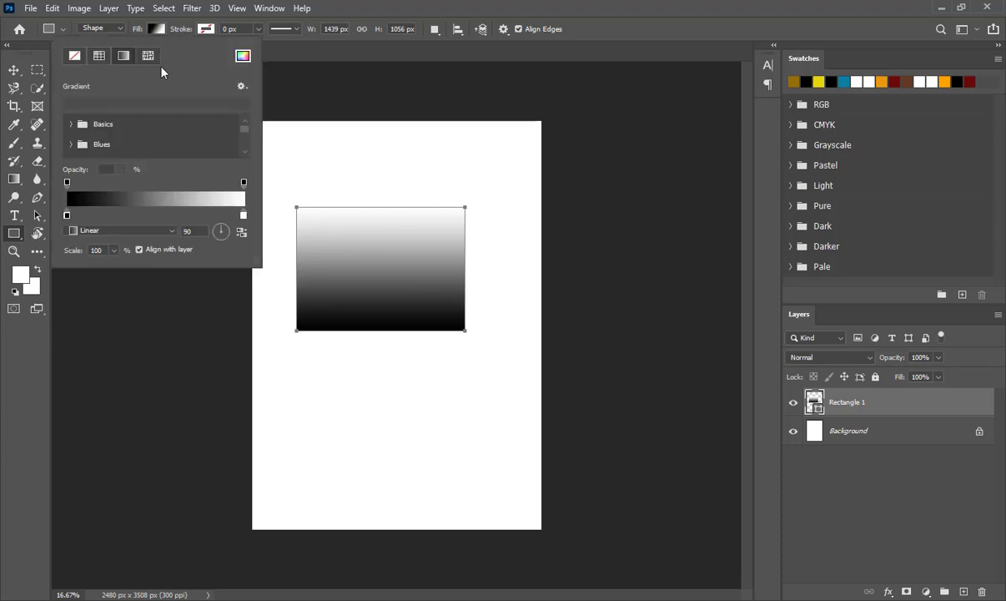
- Return the rectangle to a solid fill and colour it with the recently used teal-blue swatch
click(99, 56)
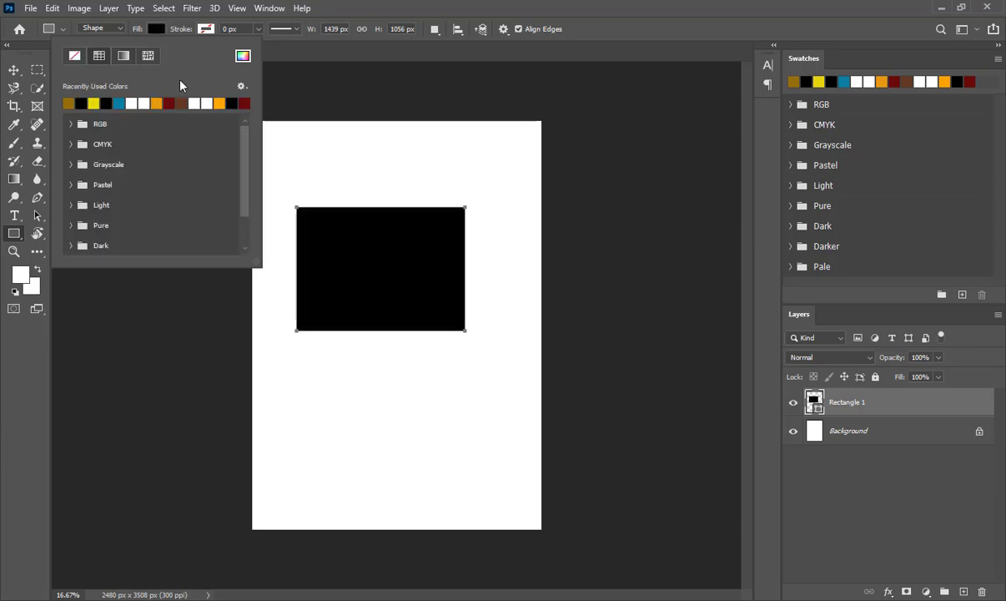
click(118, 103)
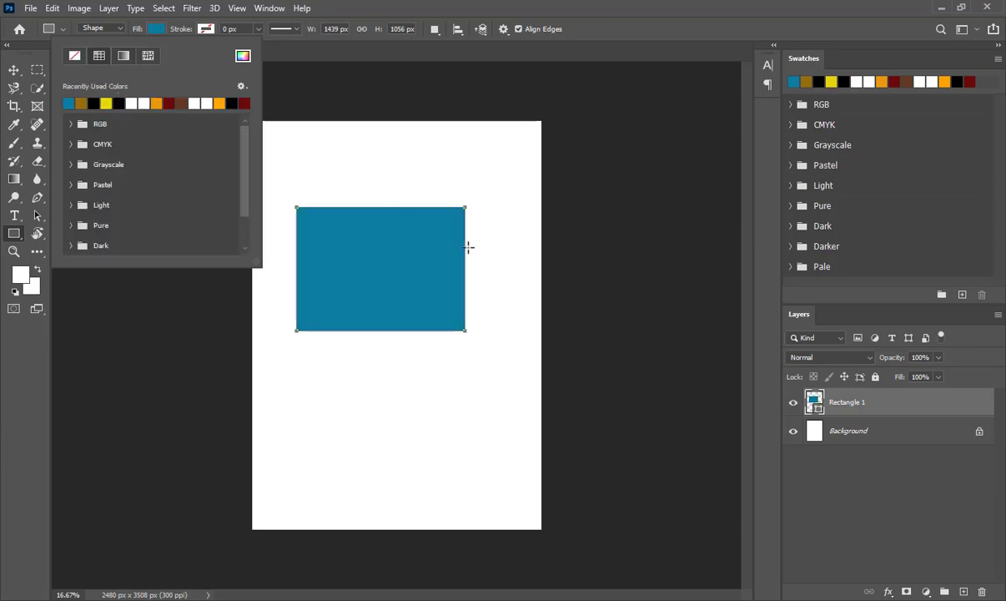
click(363, 5)
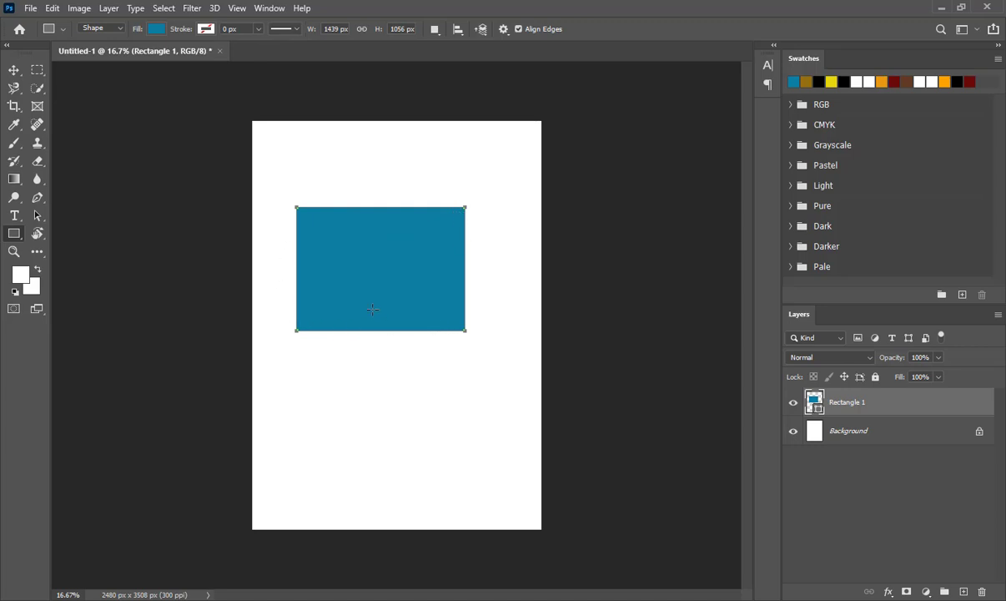
- Try the rectangle with no fill colour, and restore its solid teal-blue fill
click(206, 29)
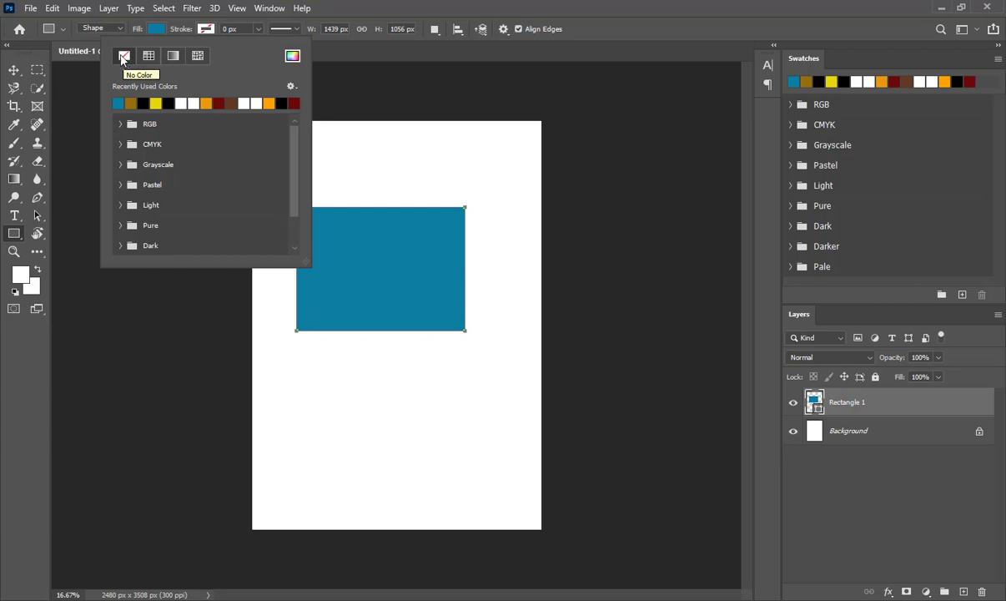
click(148, 31)
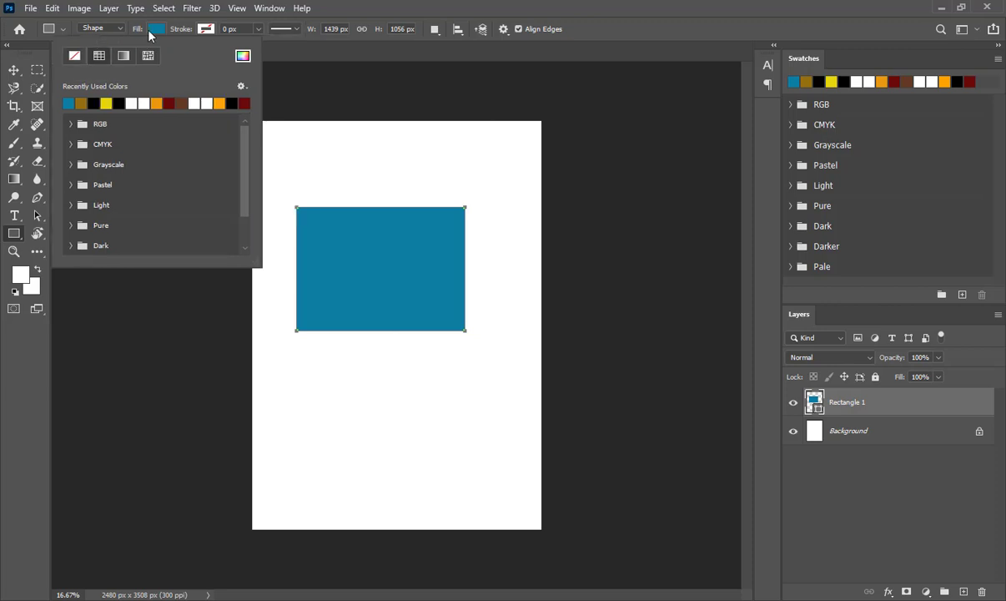
click(71, 59)
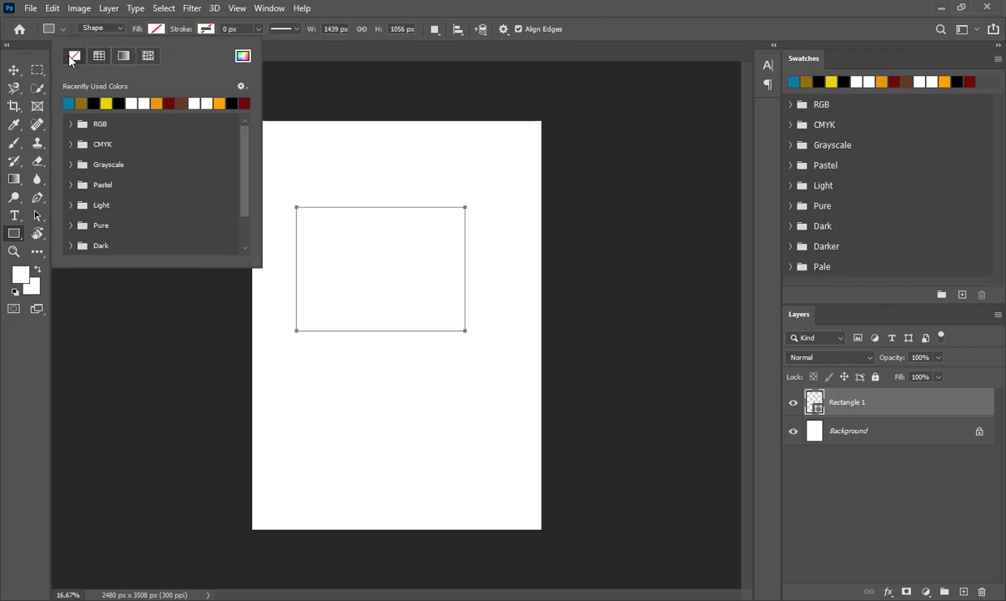
click(98, 55)
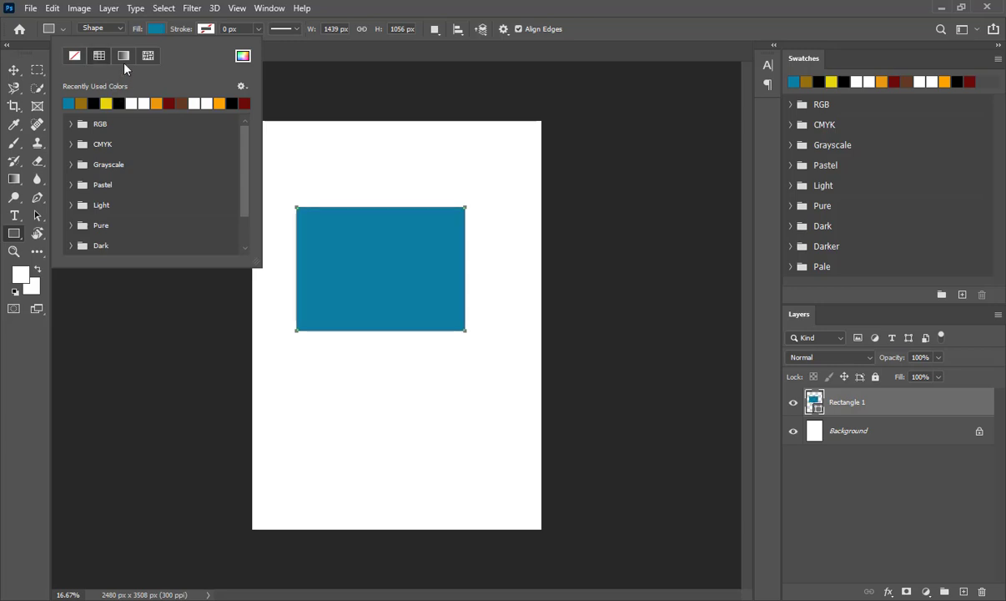
- Set the rectangle's stroke colour to the recently used dark red swatch
click(204, 29)
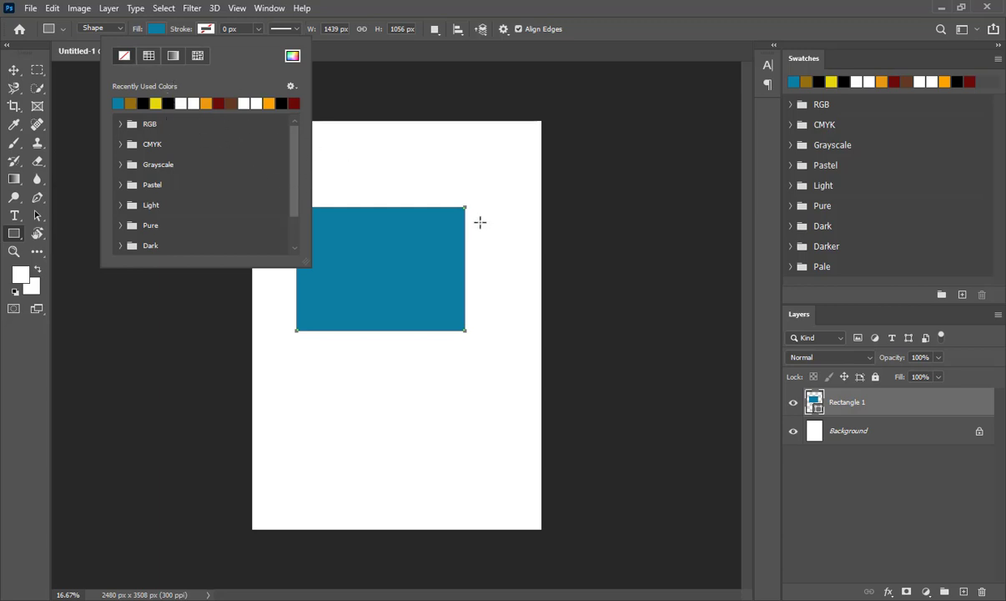
click(220, 102)
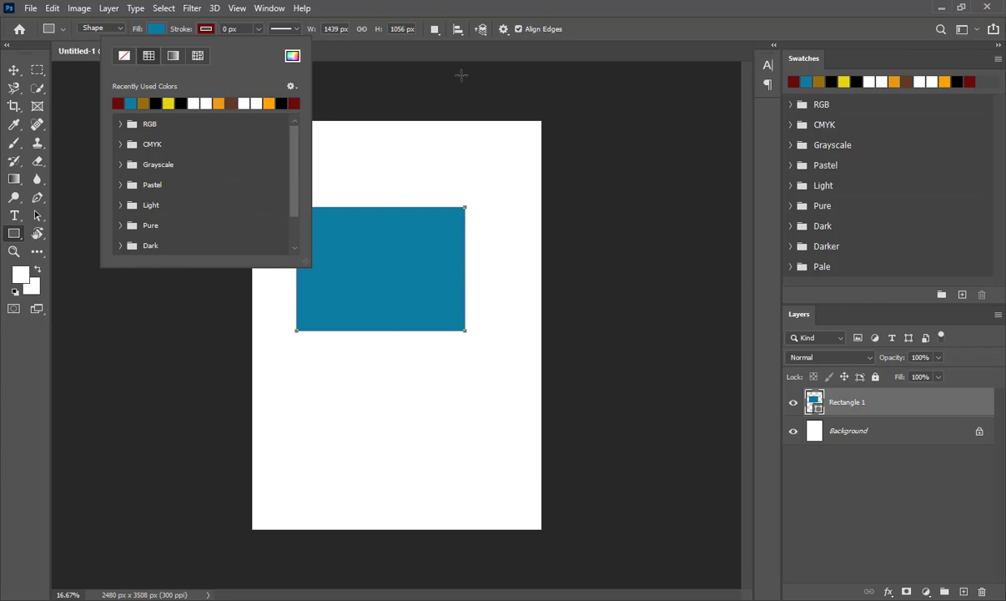
click(426, 9)
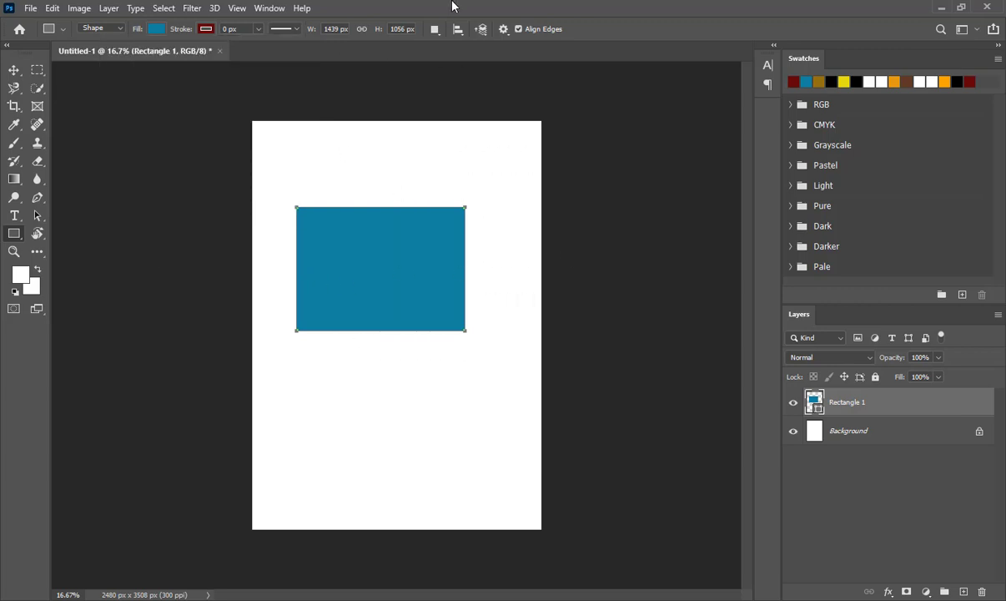
- Thicken the rectangle's stroke, settling on a width of about 89 px
click(259, 29)
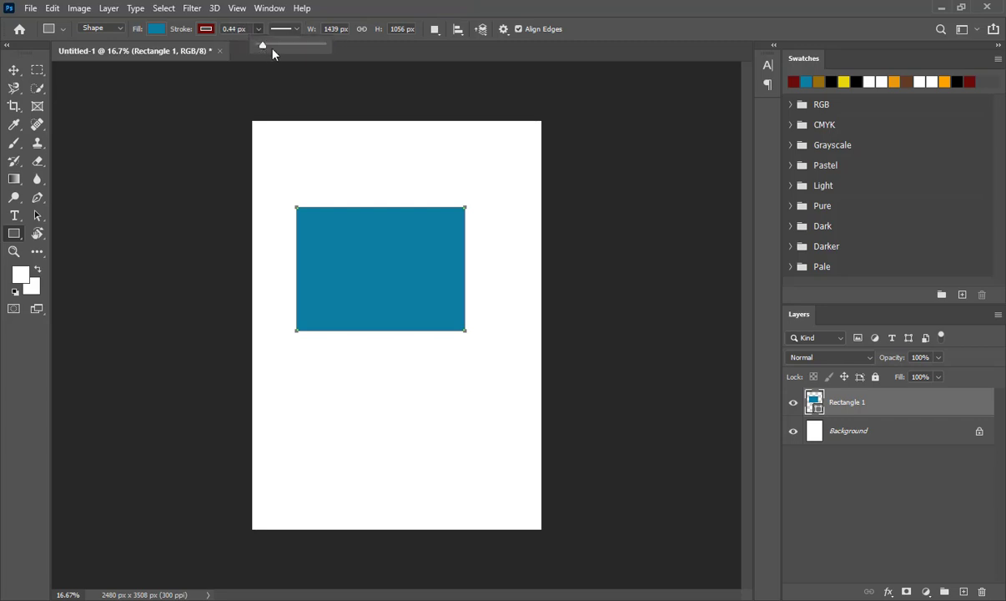
drag(263, 46, 294, 49)
drag(305, 49, 278, 50)
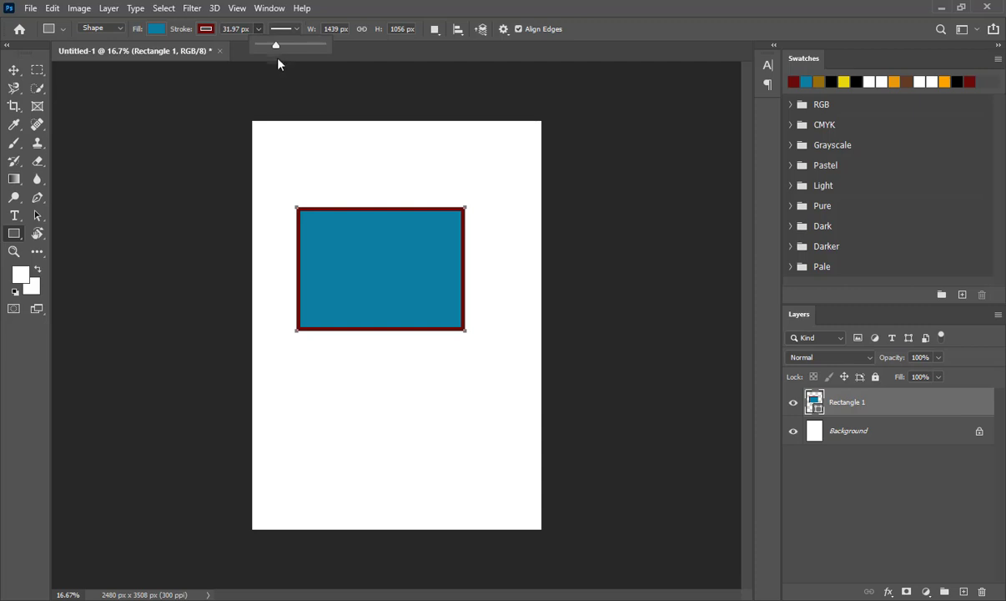
drag(287, 49, 291, 47)
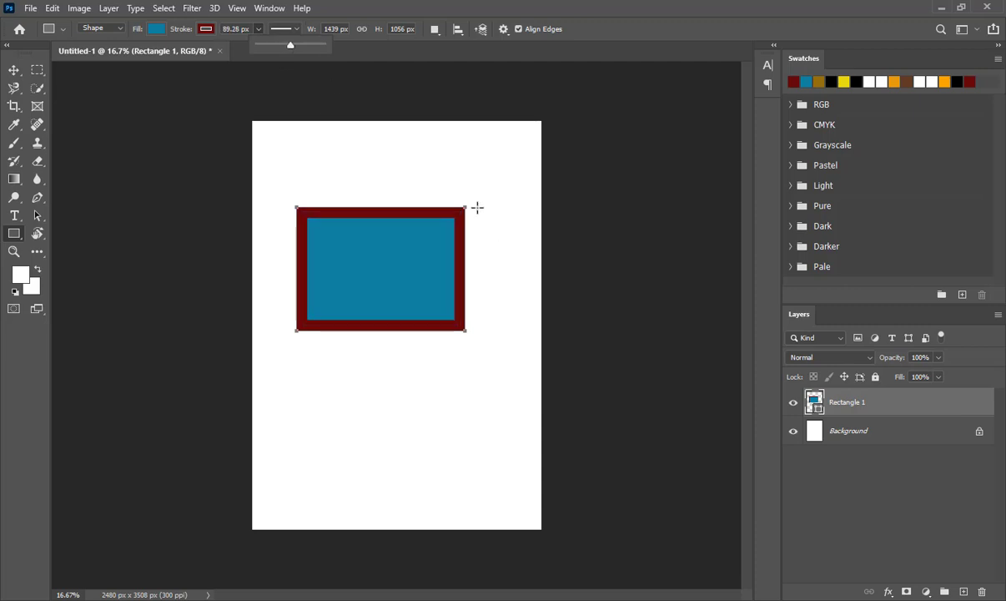
- Change the rectangle's stroke to the dashed line style and reduce its width to about 27 px
click(298, 30)
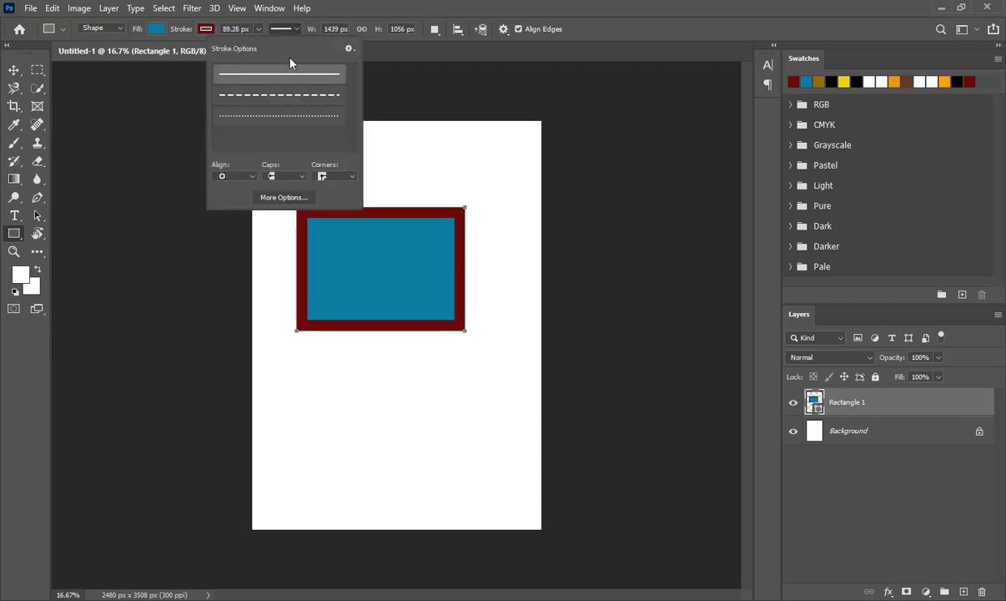
click(293, 95)
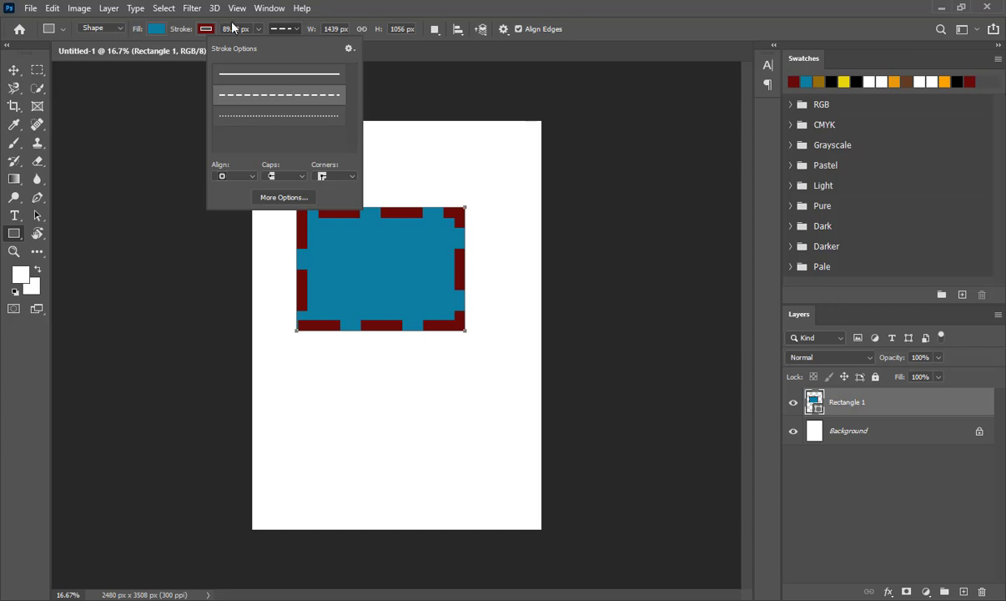
click(257, 29)
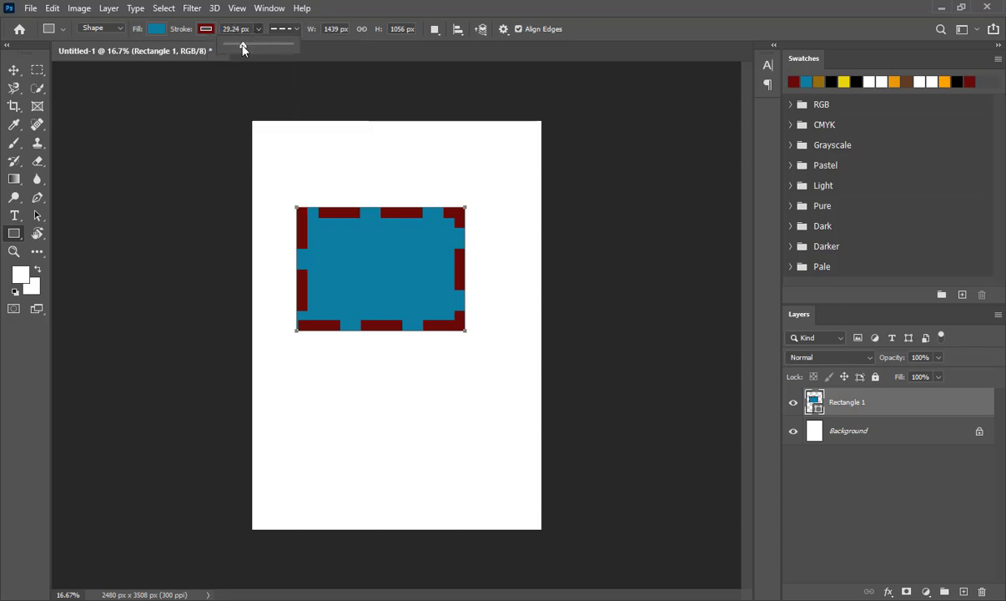
drag(243, 49, 242, 45)
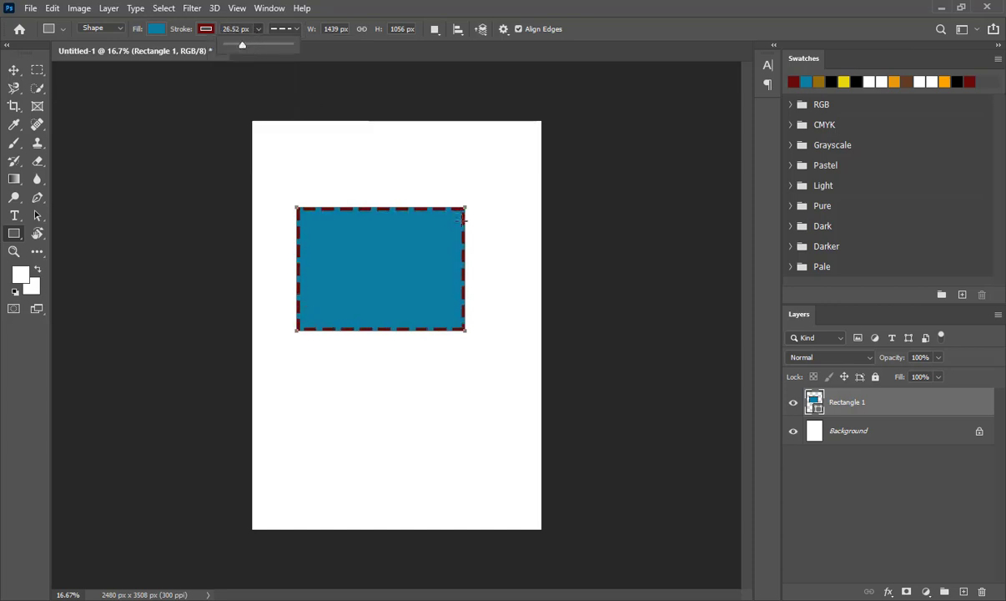
key(z)
click(452, 218)
click(476, 223)
click(533, 211)
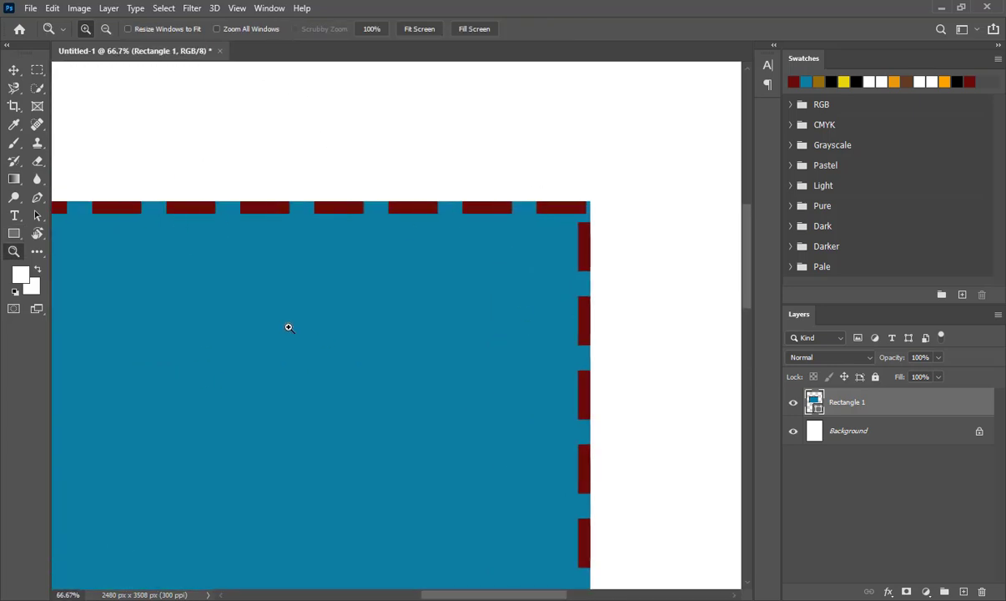
click(13, 70)
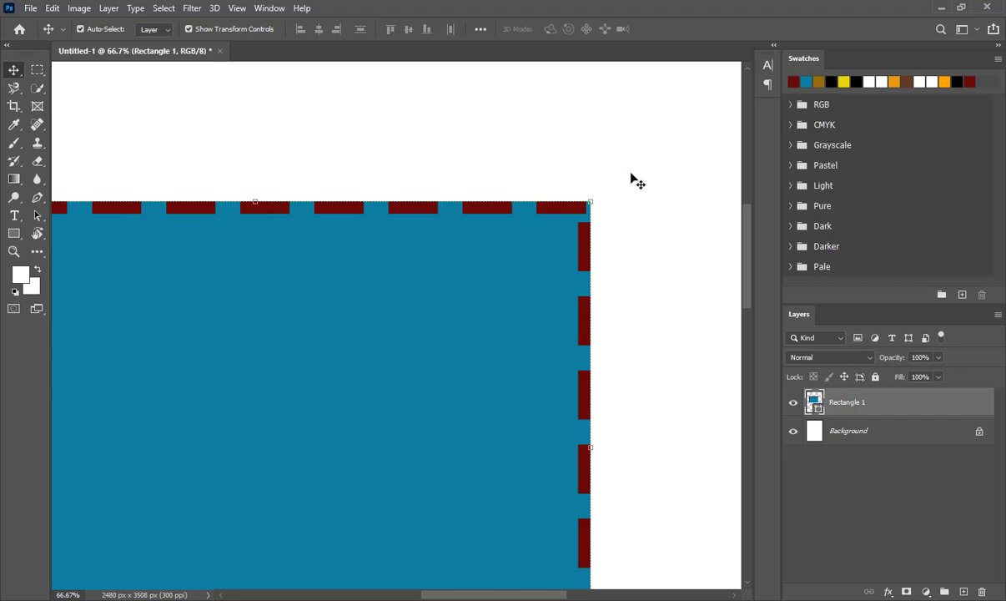
drag(633, 173, 381, 368)
click(37, 219)
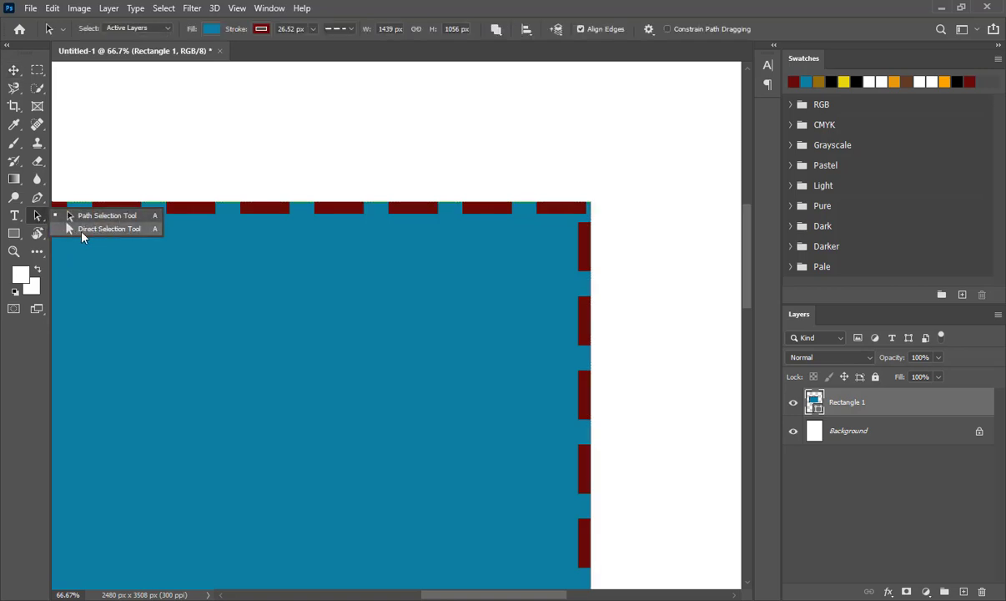
click(373, 3)
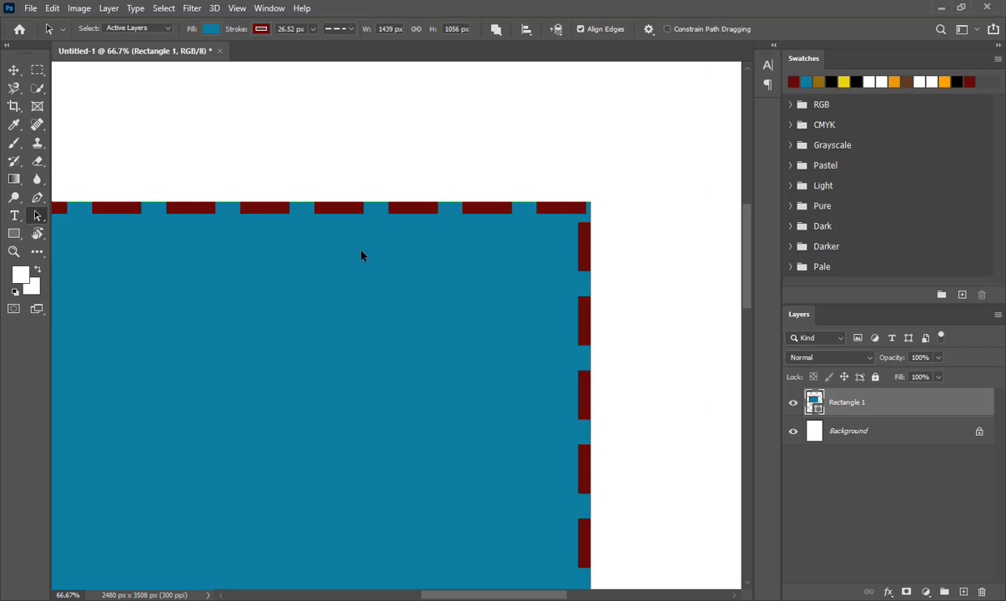
click(13, 70)
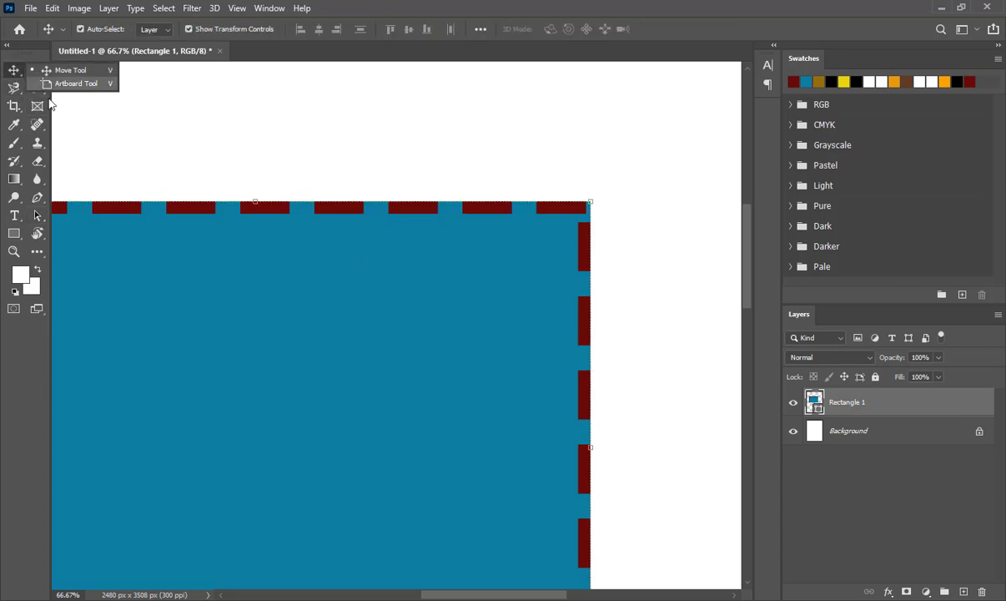
click(369, 61)
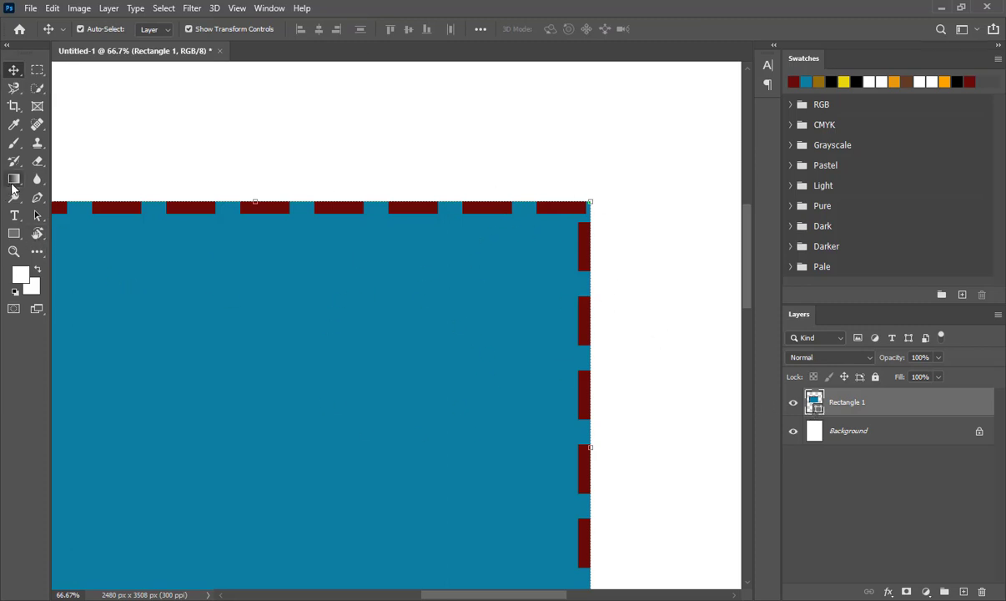
- Change the rectangle's stroke to the dotted line style
click(37, 217)
right_click(38, 217)
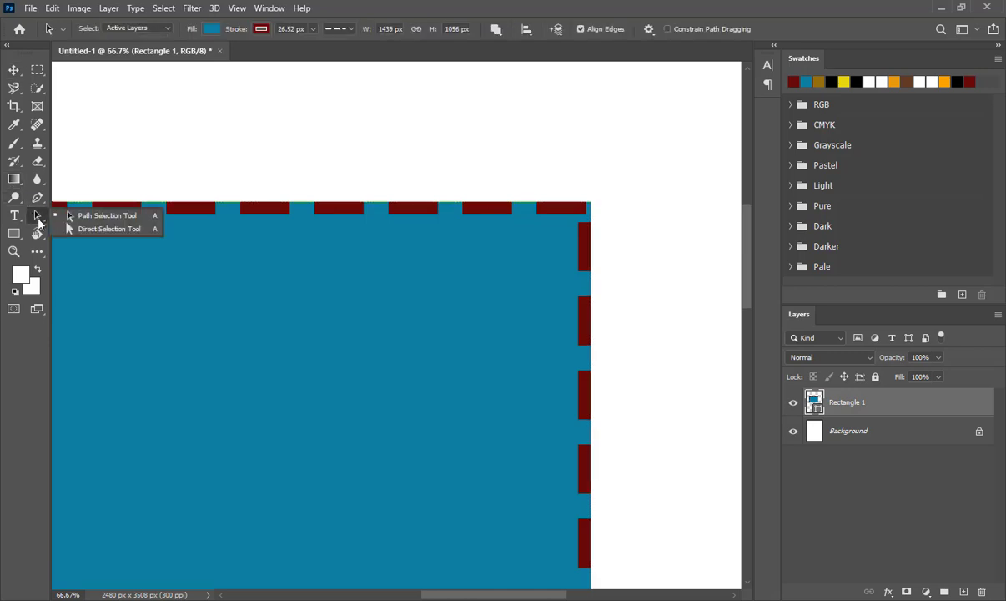
click(115, 230)
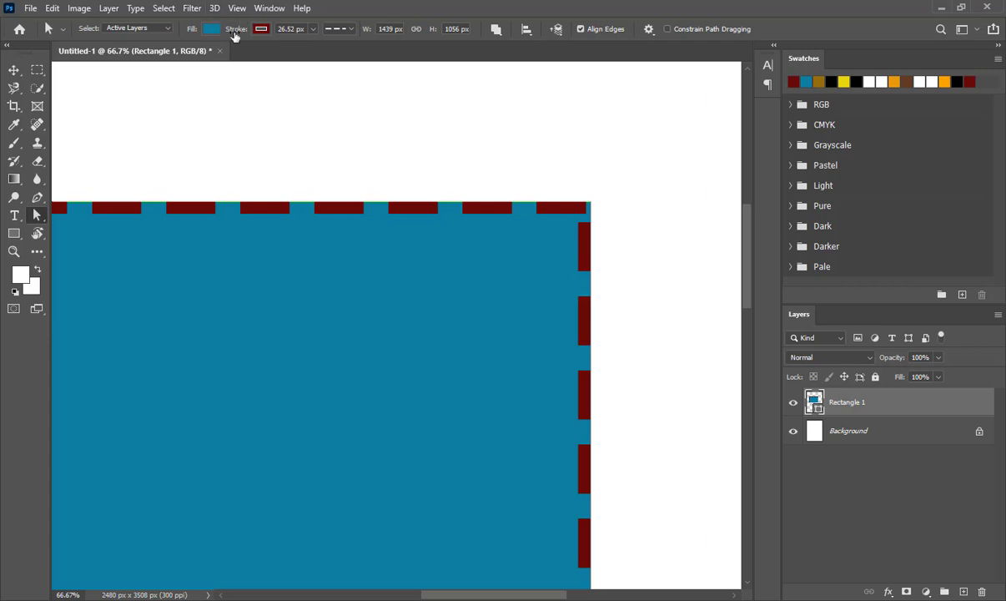
click(351, 29)
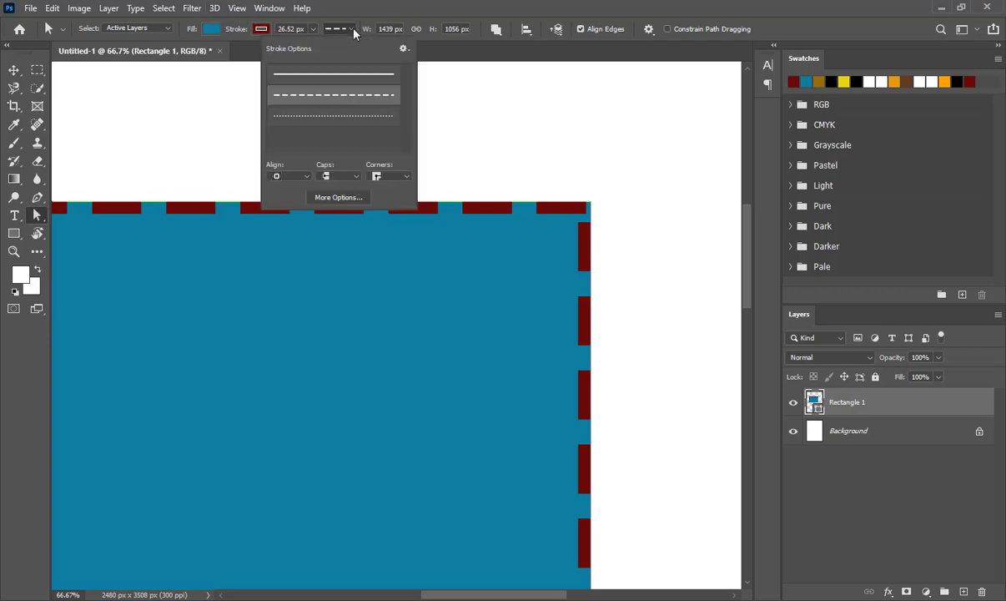
click(330, 115)
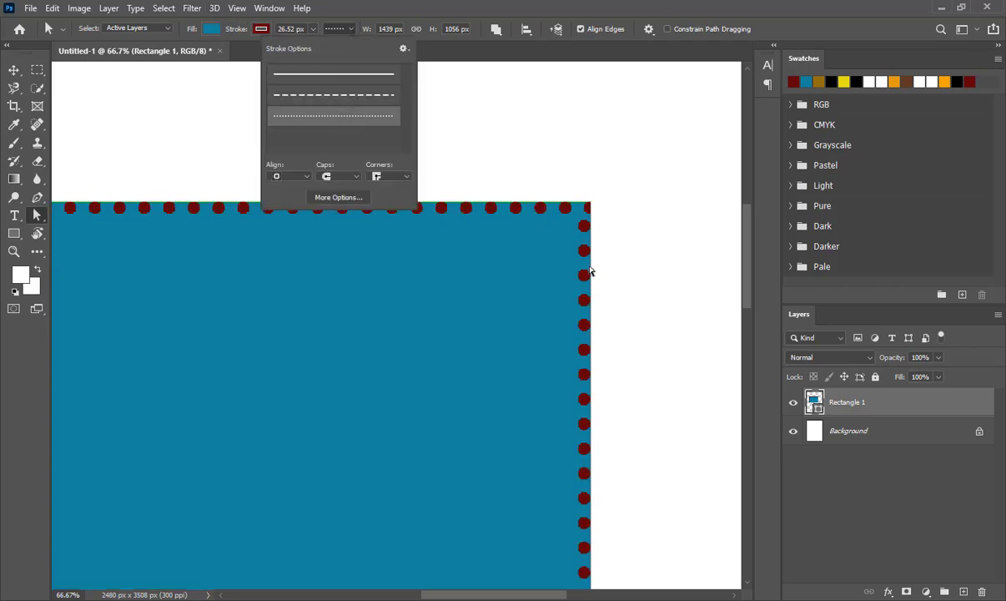
click(269, 9)
click(565, 6)
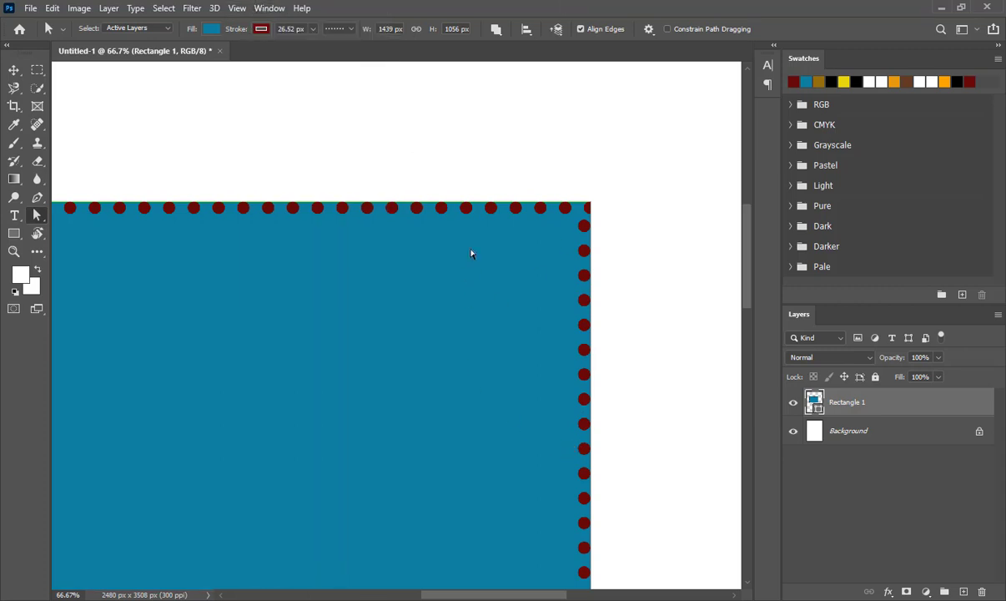
- Delete the dotted-stroke rectangle and draw a new rectangle of about 766 × 589 px
click(13, 69)
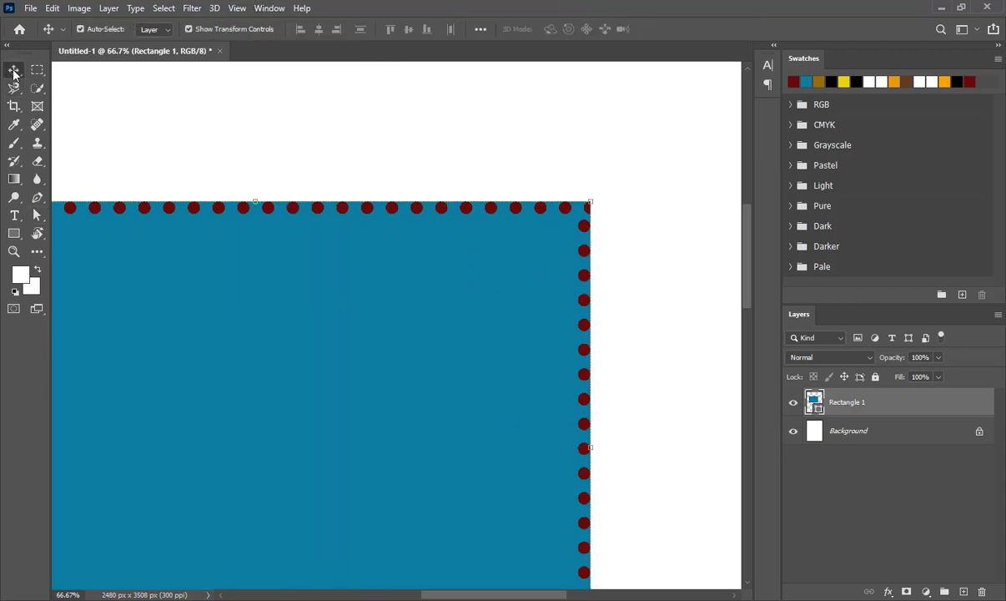
key(Delete)
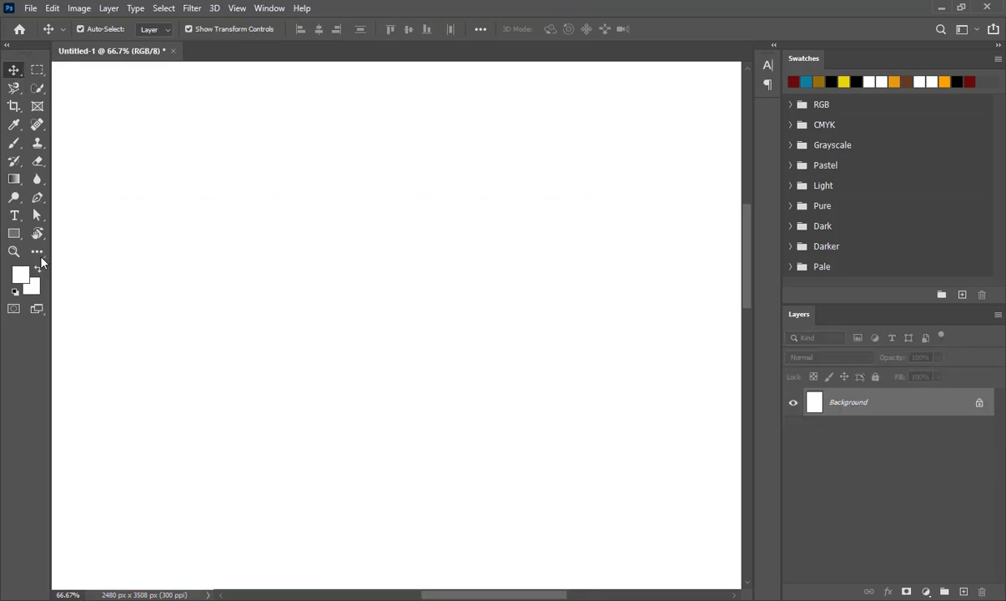
click(14, 233)
drag(190, 186, 547, 460)
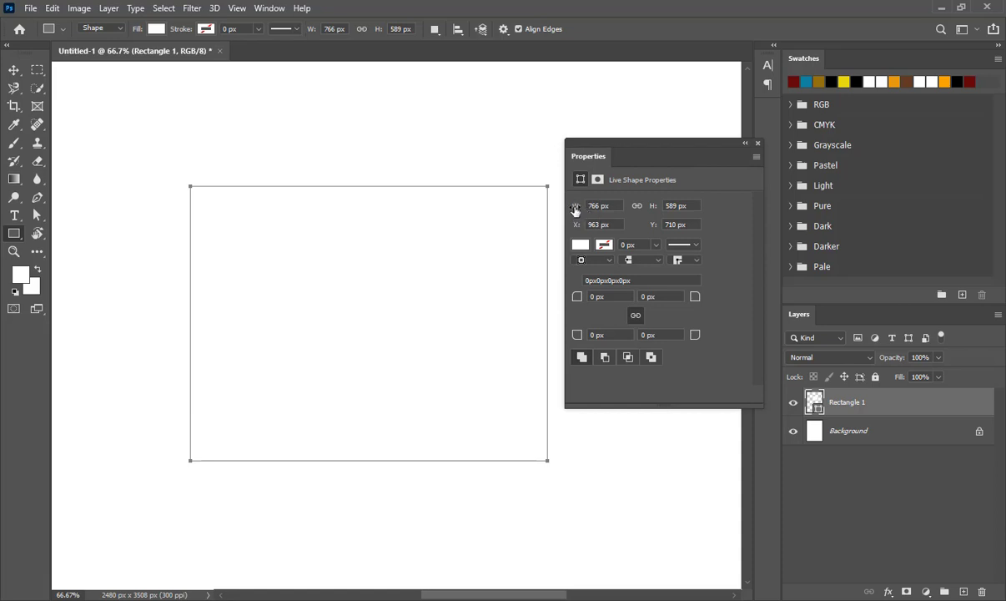
- Widen the new rectangle to 866 px and shift its horizontal position to X 897 px
drag(574, 210, 643, 204)
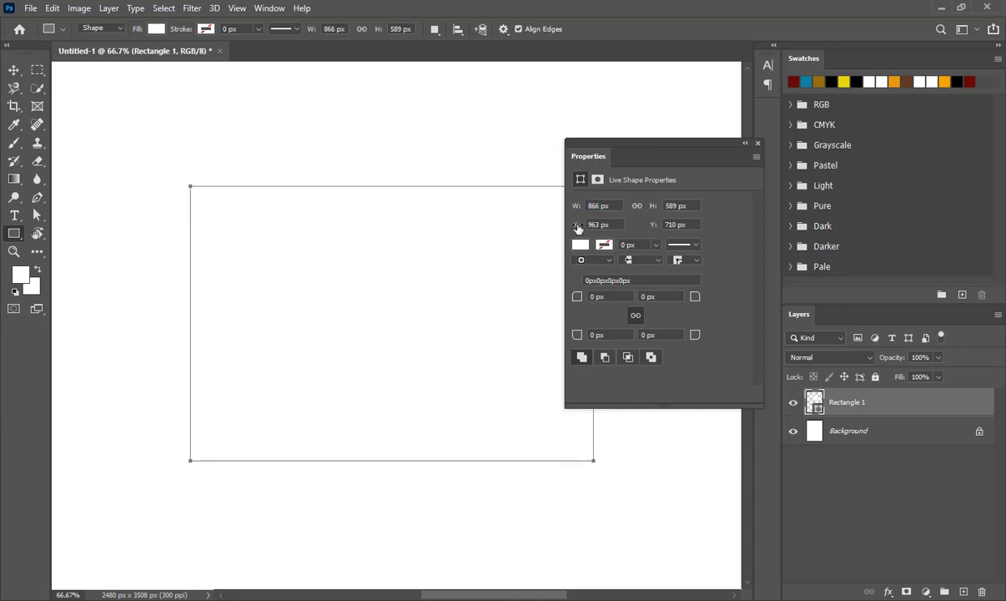
drag(577, 227, 529, 232)
key(ctrl+minus)
key(ctrl+minus)
key(ctrl+minus)
key(ctrl+minus)
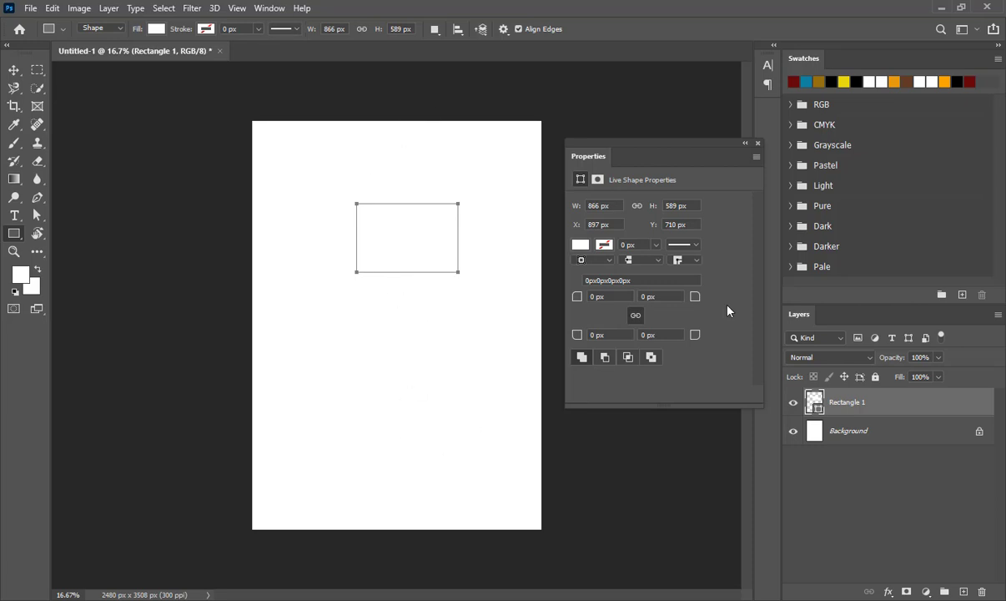
- Move the rectangle down to Y 854 px and increase its height to 750 px
drag(656, 226, 754, 227)
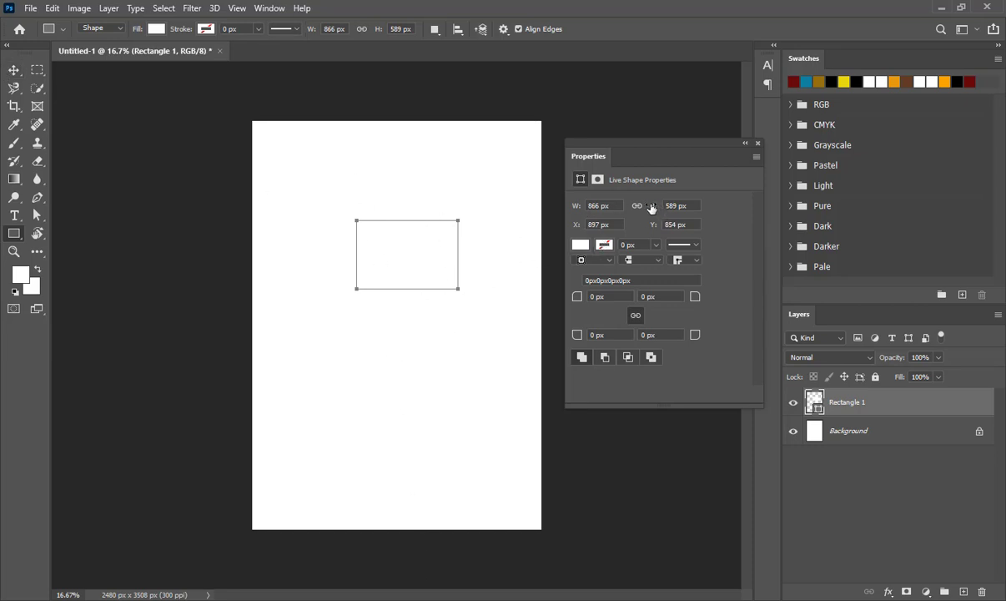
drag(653, 206, 717, 216)
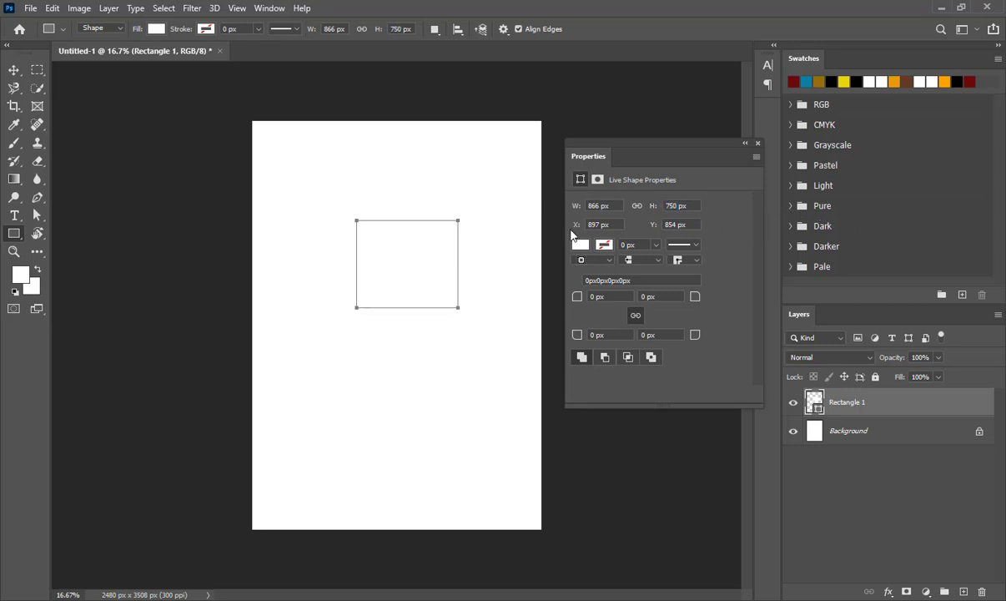
- Scale the rectangle to 1094 × 834 px with its width and height linked, and shift it to X 978 px
drag(574, 206, 638, 209)
click(639, 209)
drag(576, 207, 674, 207)
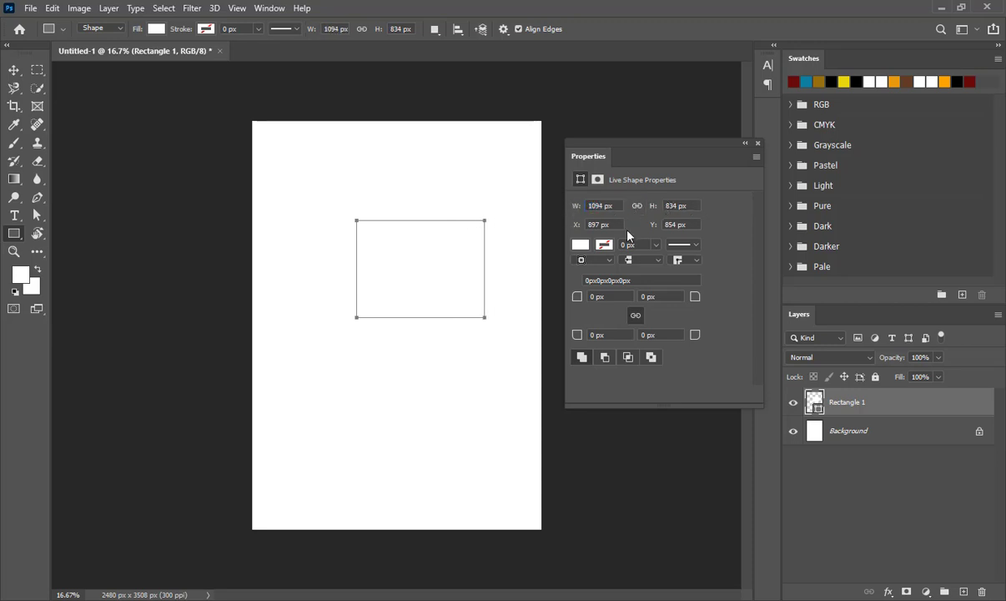
mouse_move(578, 227)
mouse_down()
mouse_move(545, 230)
mouse_move(584, 229)
mouse_up()
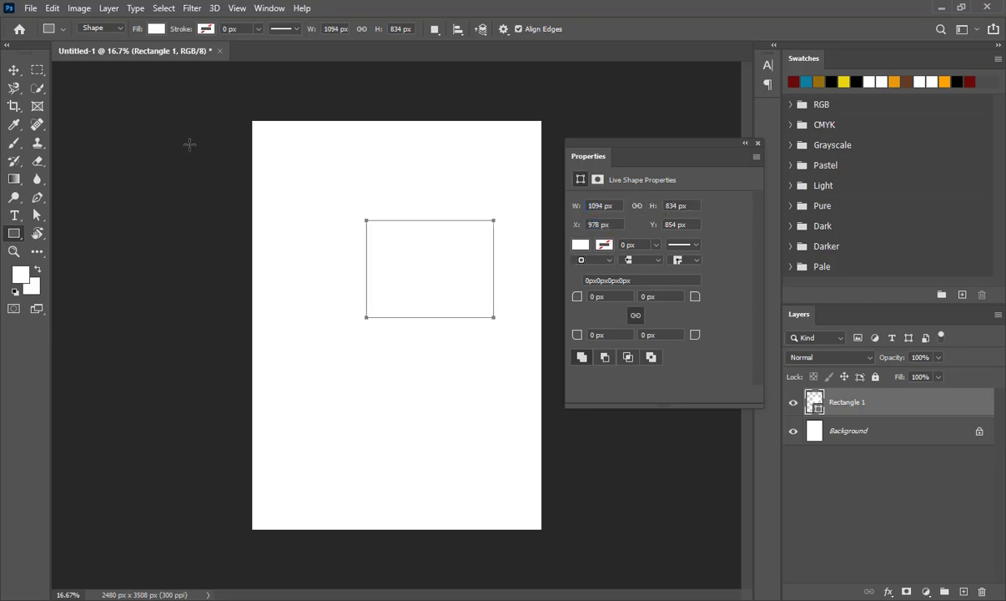
- Fill the rectangle with the recently used black swatch and reposition it on the canvas at about X 605 px, Y 971 px
click(14, 70)
drag(430, 265, 389, 301)
click(581, 245)
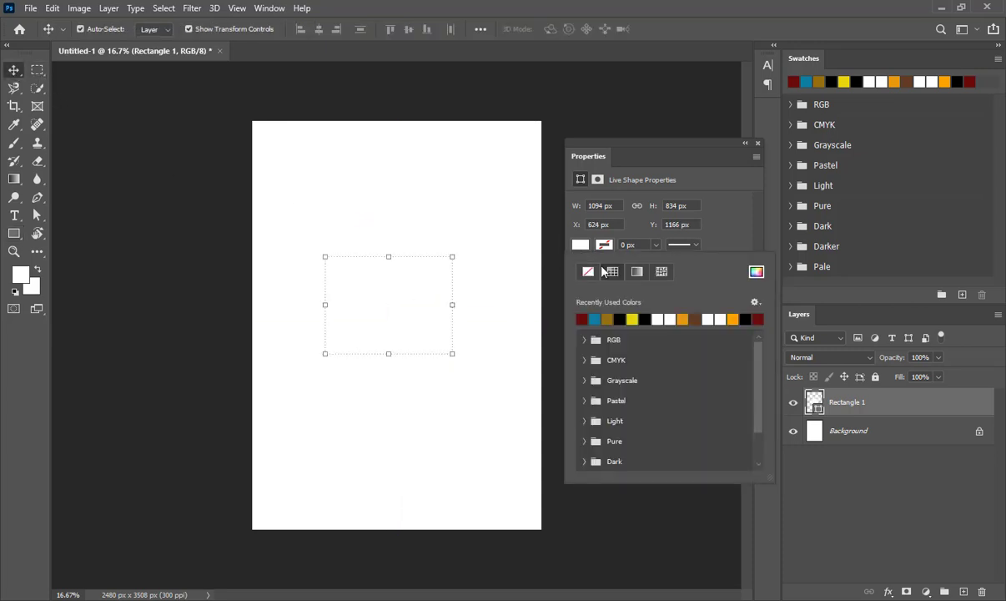
click(645, 318)
click(15, 65)
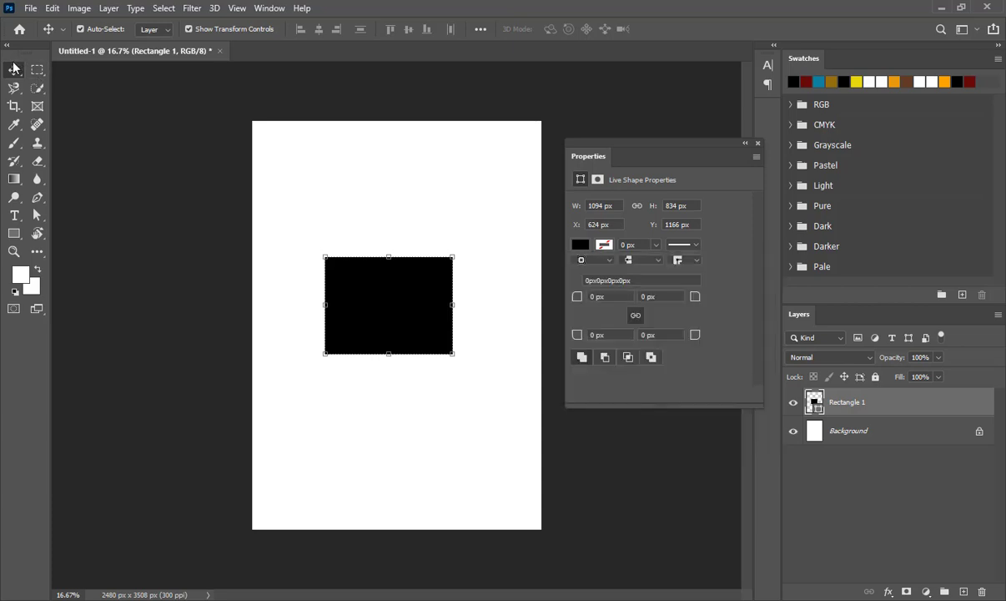
drag(376, 279, 428, 276)
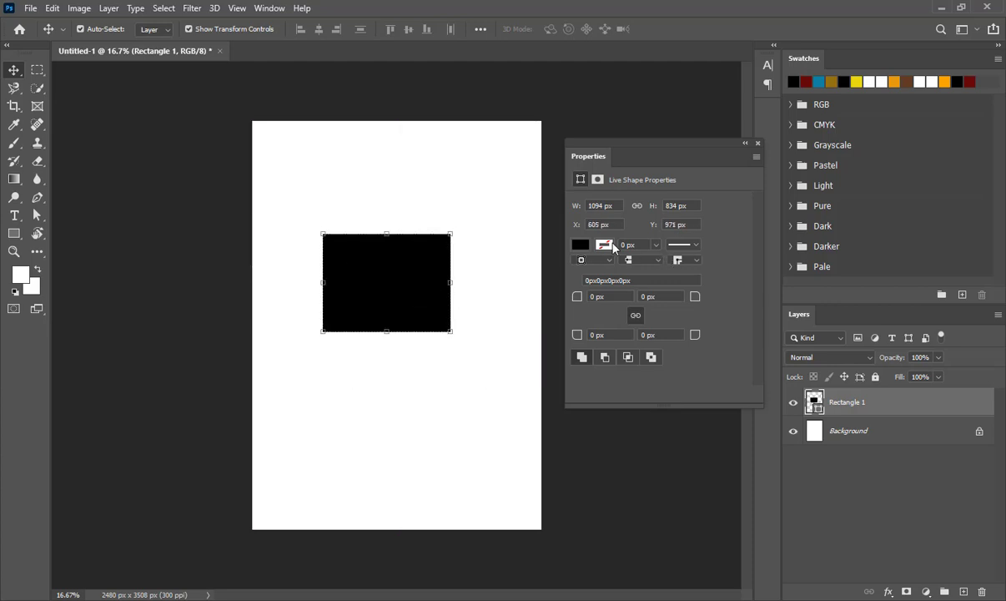
- Give the black rectangle a stroke in the recently used yellow swatch, about 51 px wide
click(606, 245)
click(649, 318)
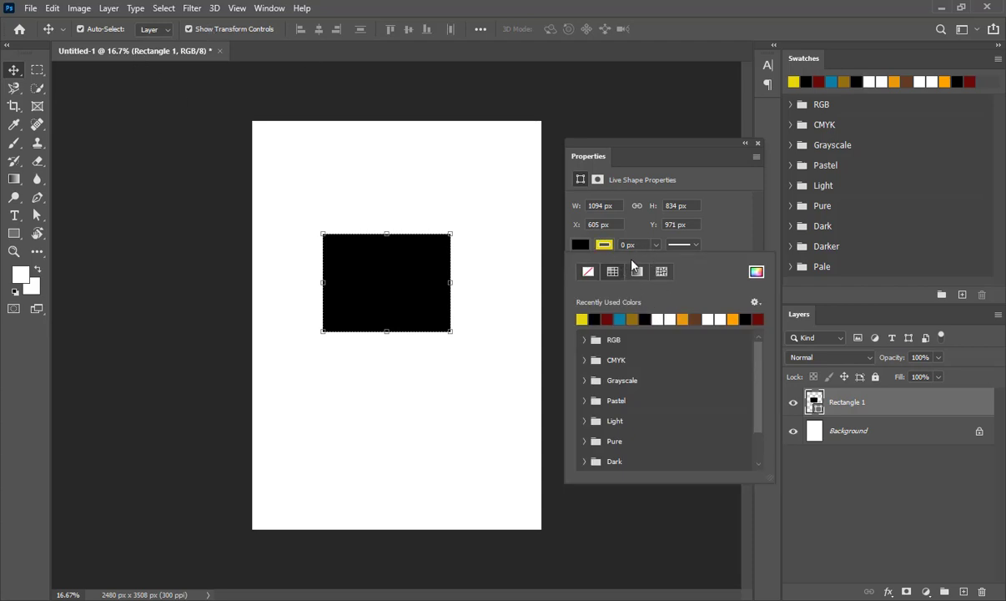
click(657, 245)
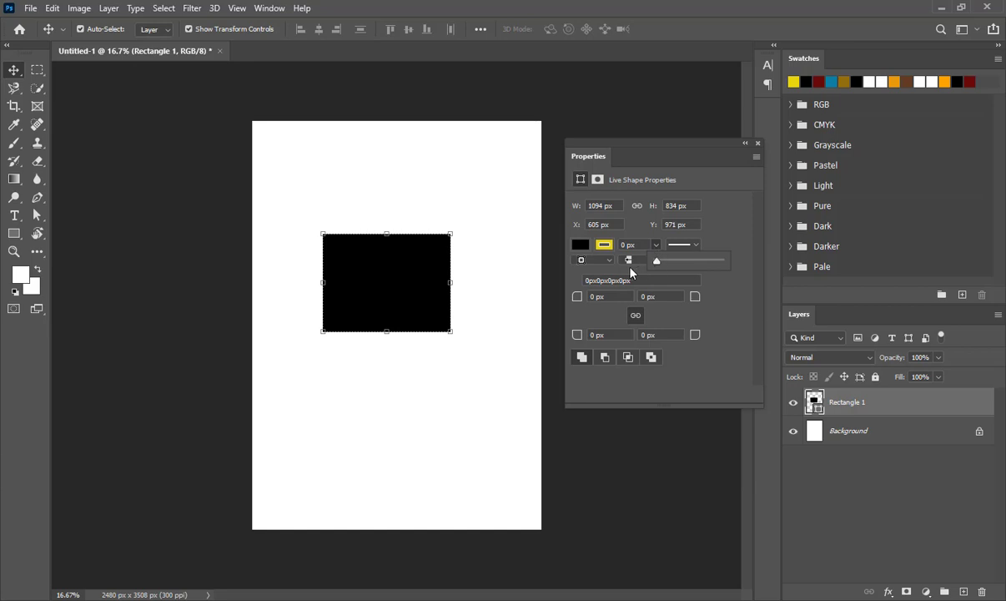
drag(664, 266, 681, 266)
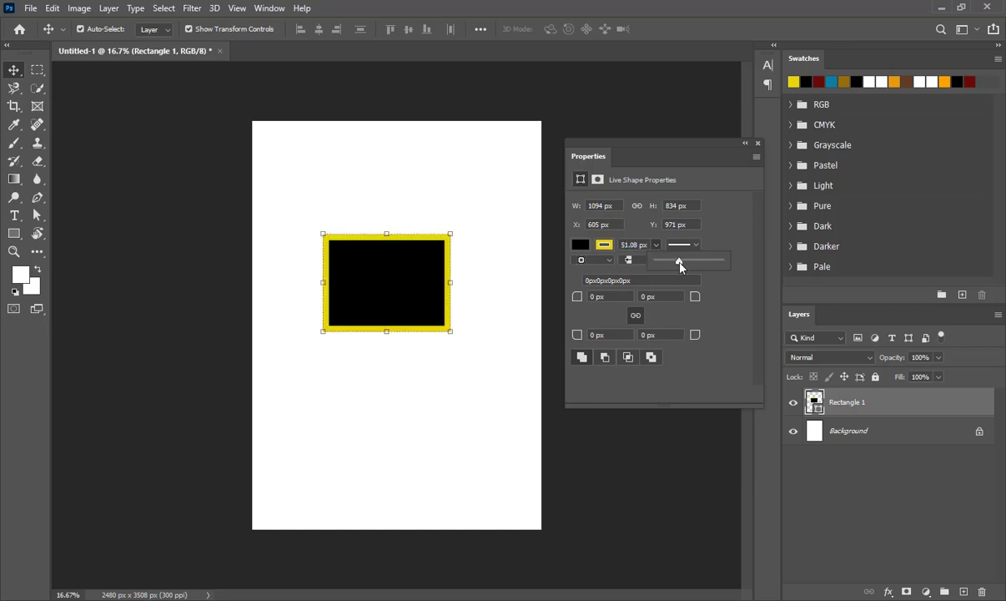
click(382, 259)
- Set the yellow stroke's alignment to centre on the rectangle's edge
key(z)
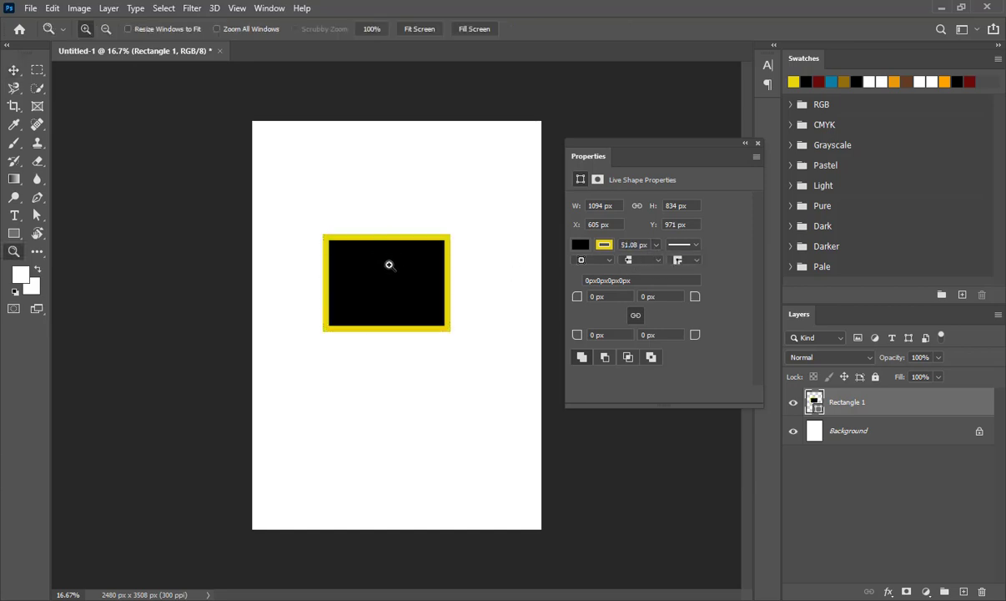
click(391, 265)
drag(384, 268, 351, 274)
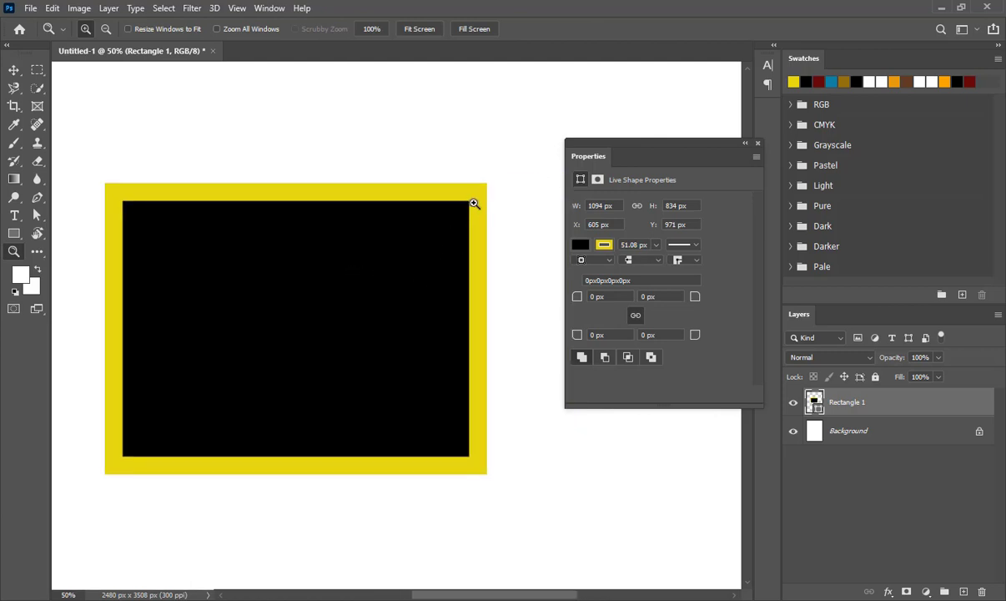
click(609, 259)
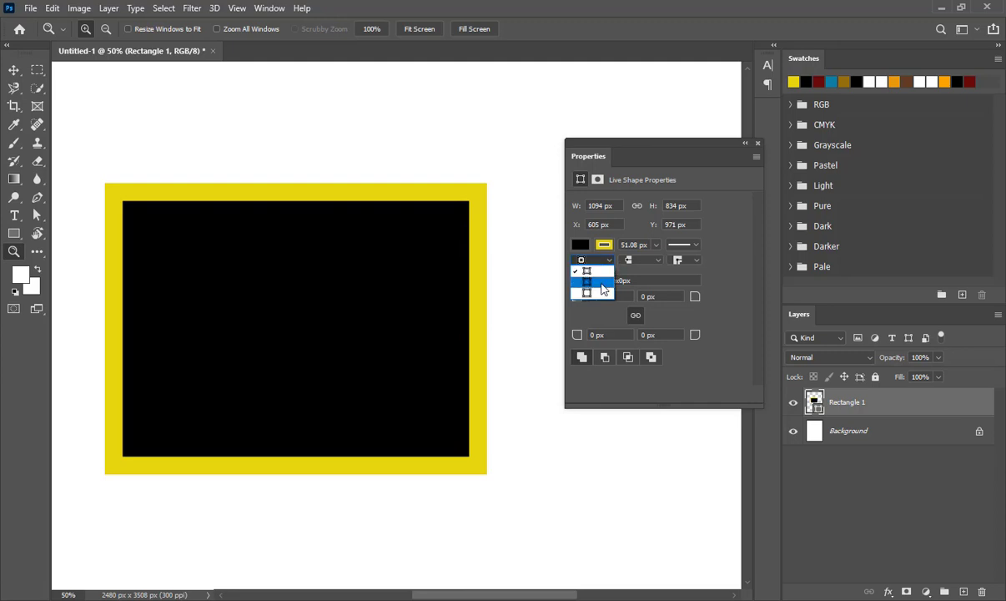
click(588, 291)
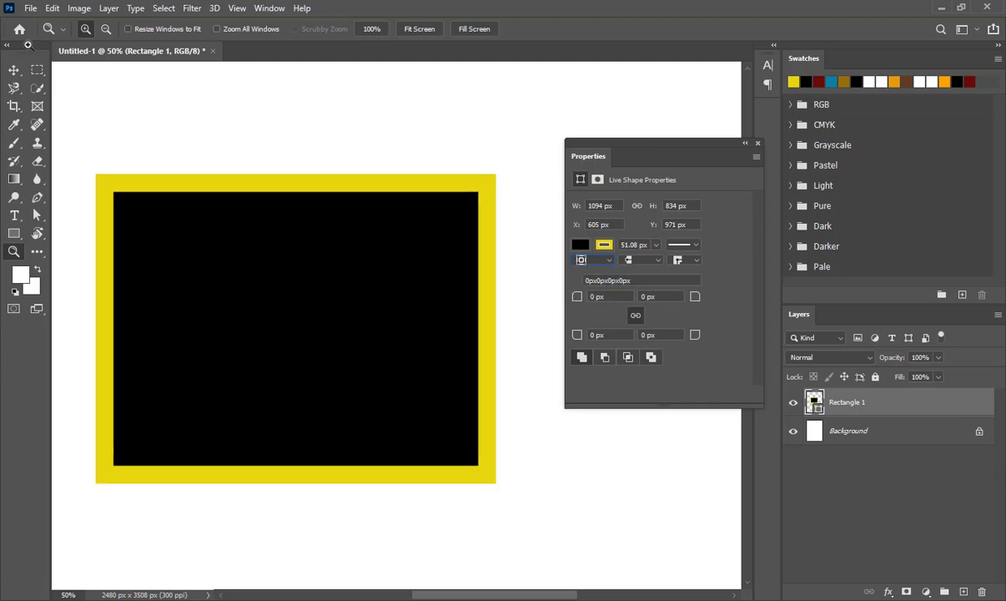
drag(357, 139, 400, 171)
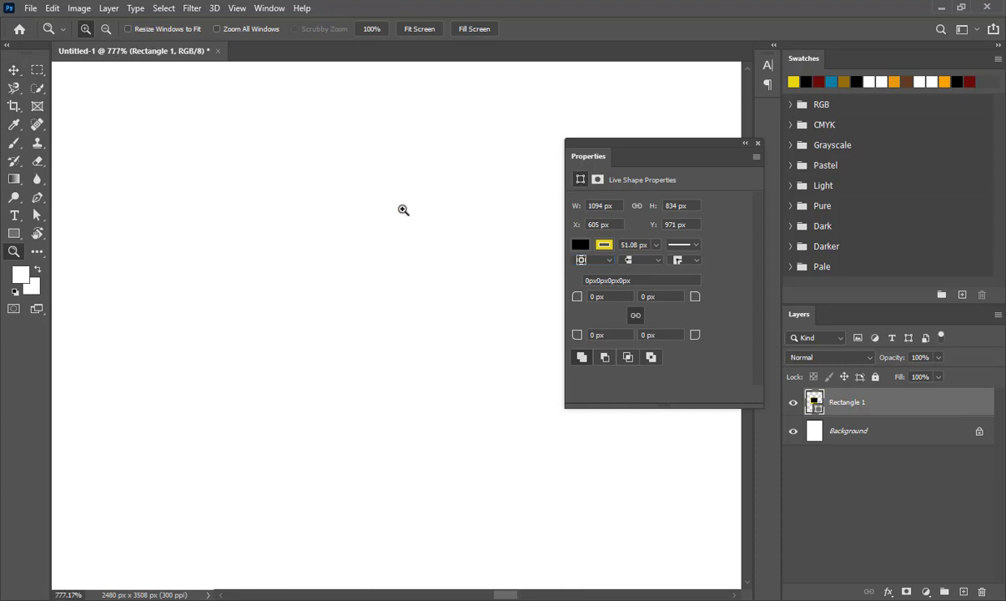
- Select the rectangle's path and align its yellow stroke to the inside of the edge
key(ctrl+0)
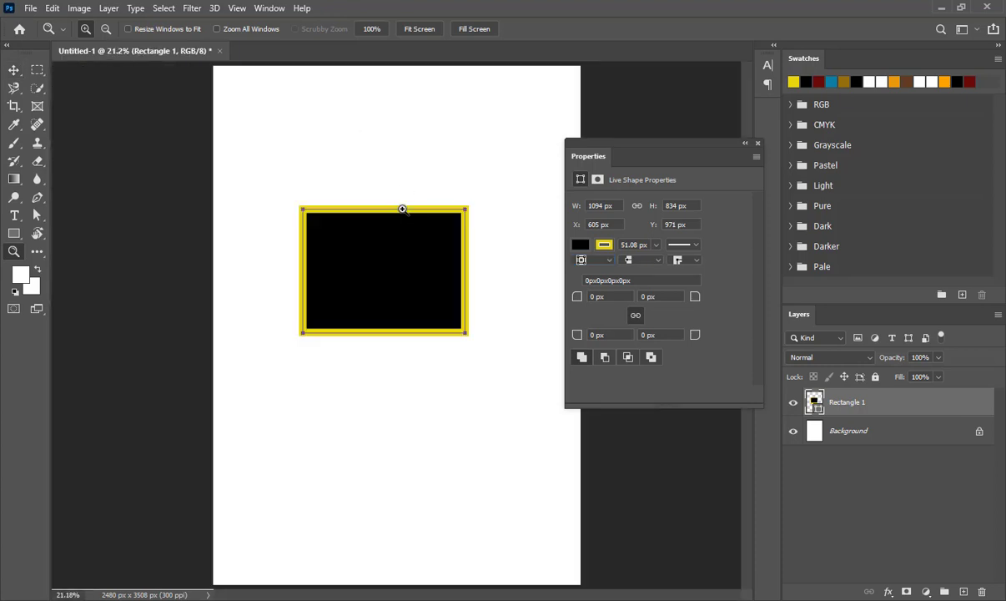
drag(420, 252, 421, 253)
key(v)
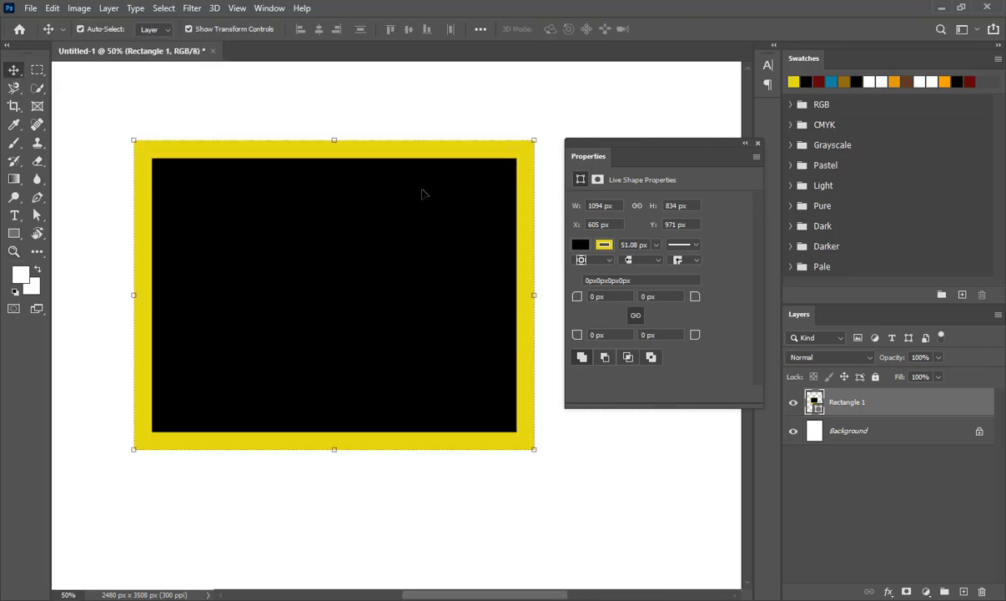
click(36, 215)
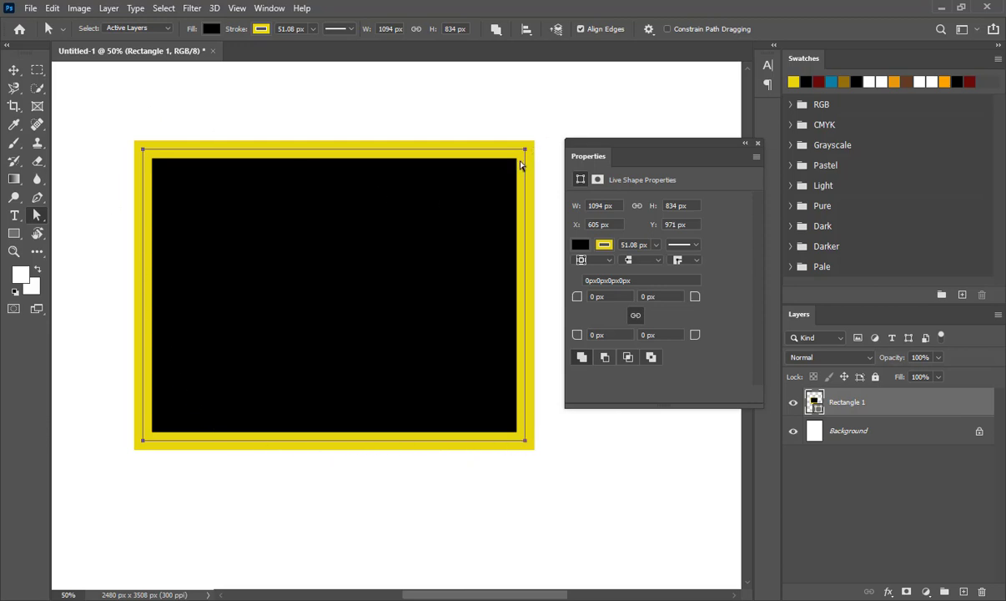
click(593, 265)
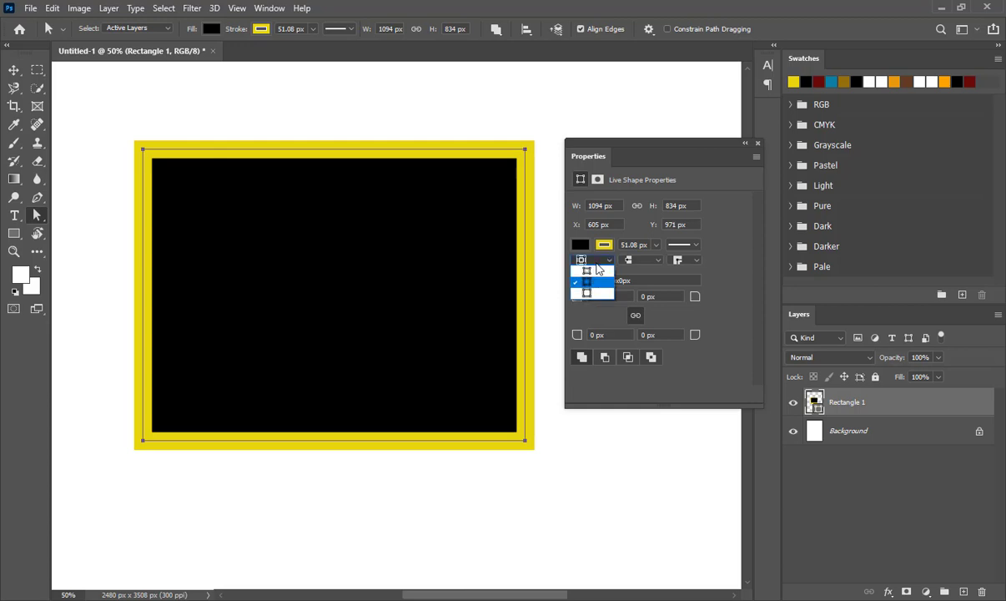
click(589, 273)
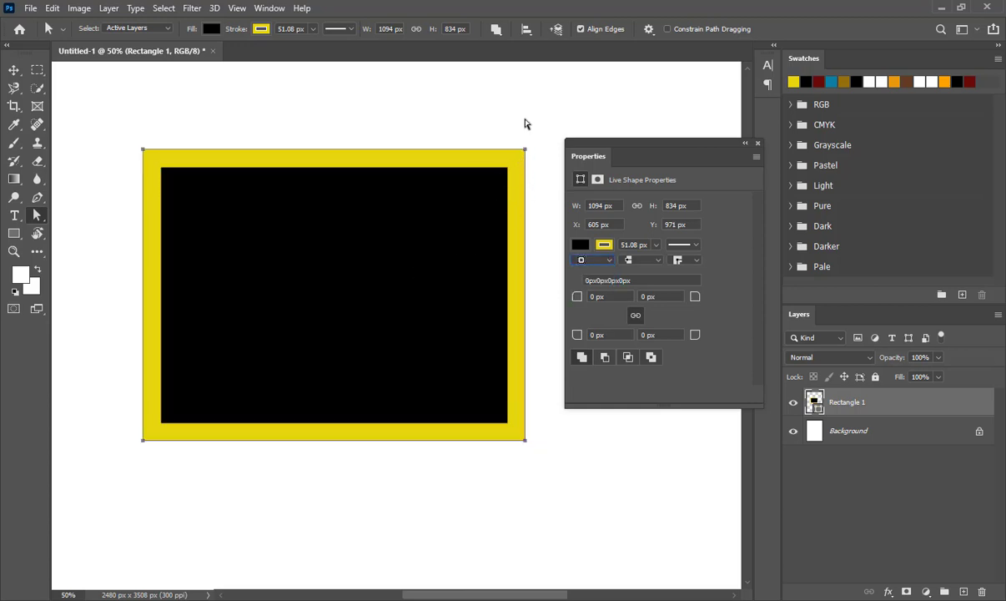
- Compare the outside, inside and centre alignments of the rectangle's yellow stroke, ending with the stroke outside the edge
click(595, 264)
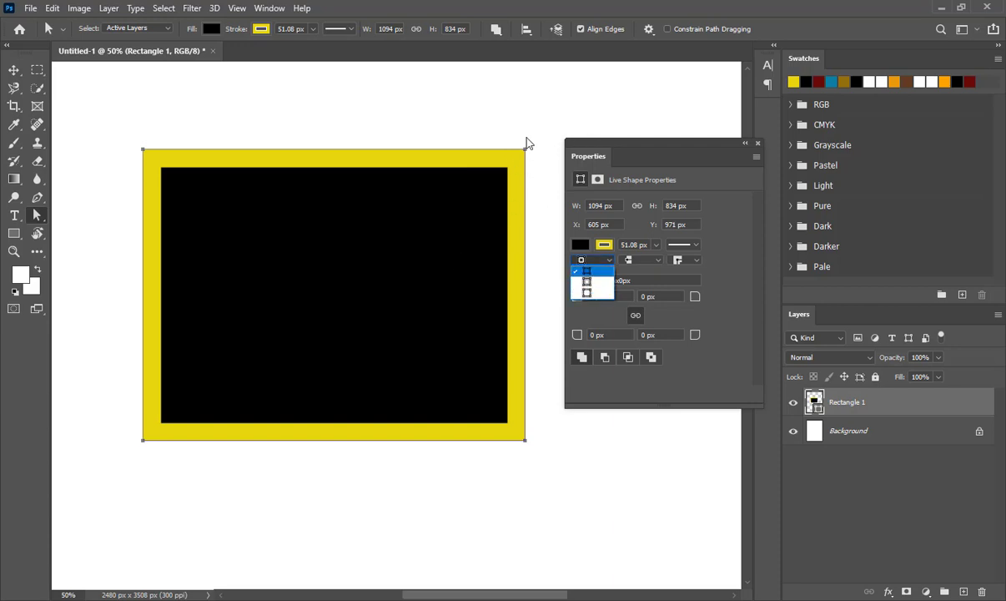
click(586, 292)
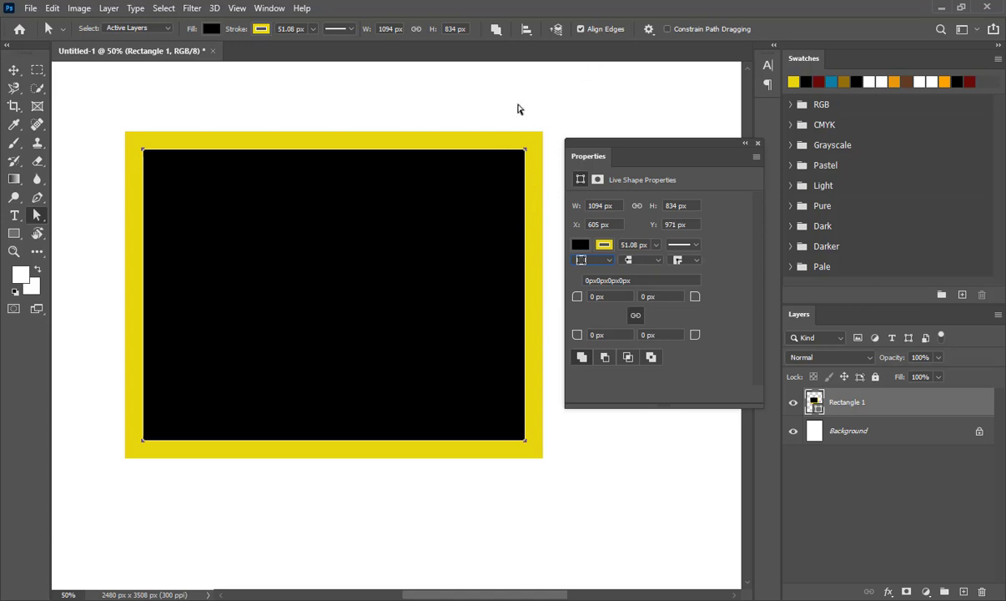
click(608, 260)
click(587, 270)
click(592, 259)
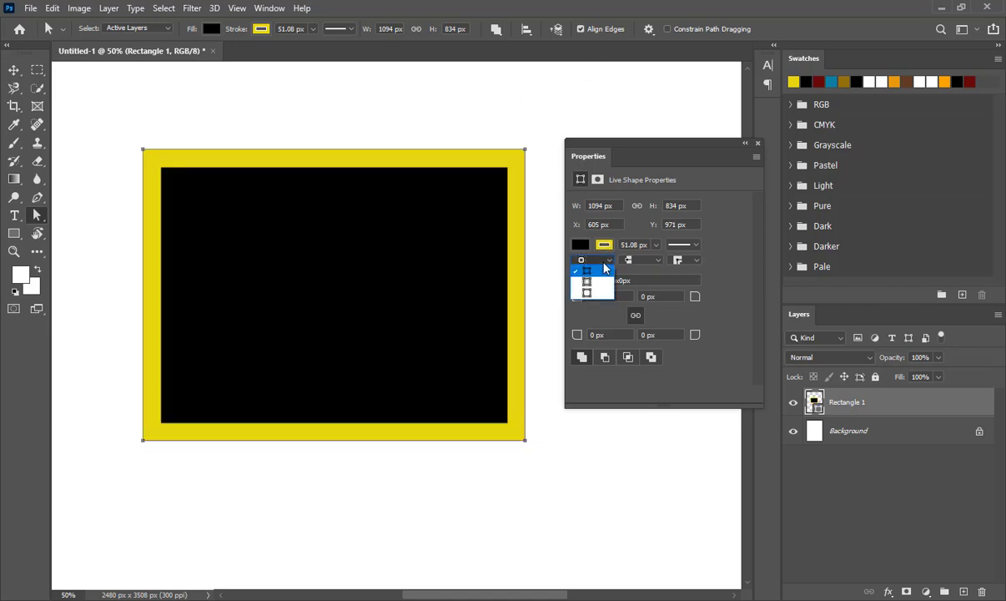
click(602, 282)
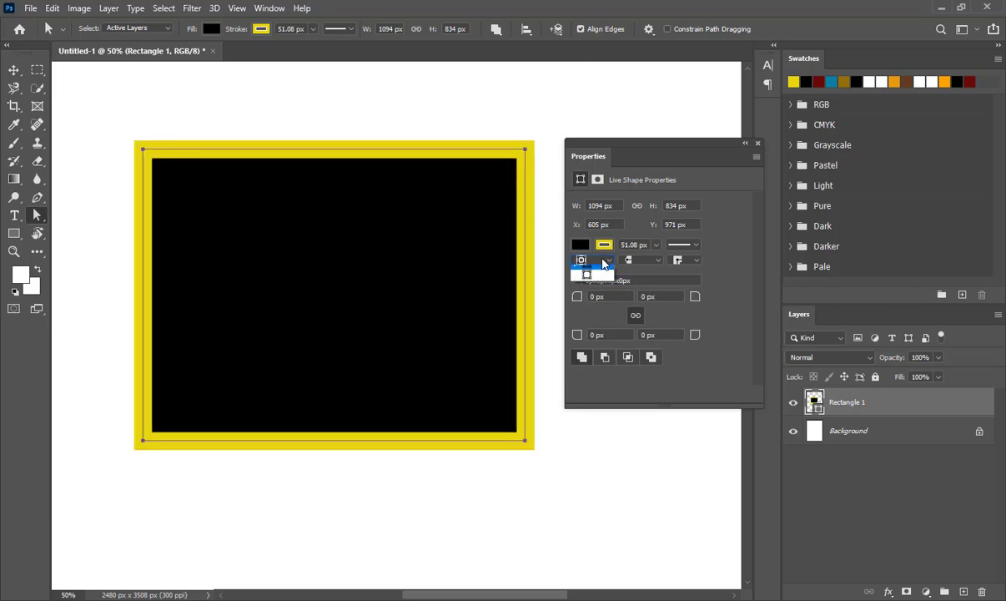
click(596, 293)
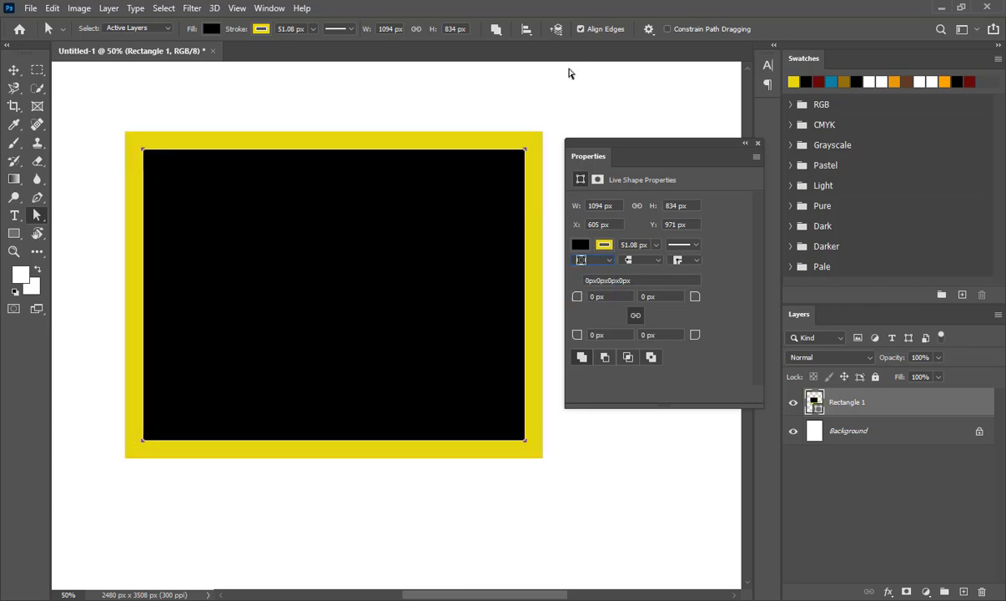
- Set the rectangle's stroke caps to round
click(623, 260)
click(637, 280)
key(z)
drag(521, 152, 496, 231)
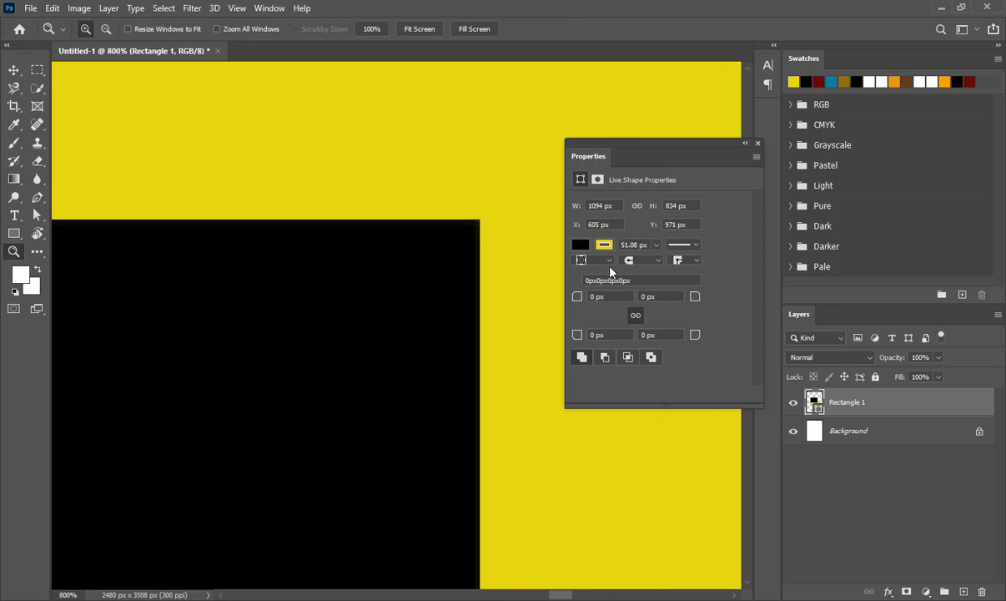
- Set the rectangle's stroke width to 50 px
click(656, 245)
click(635, 245)
text(5)
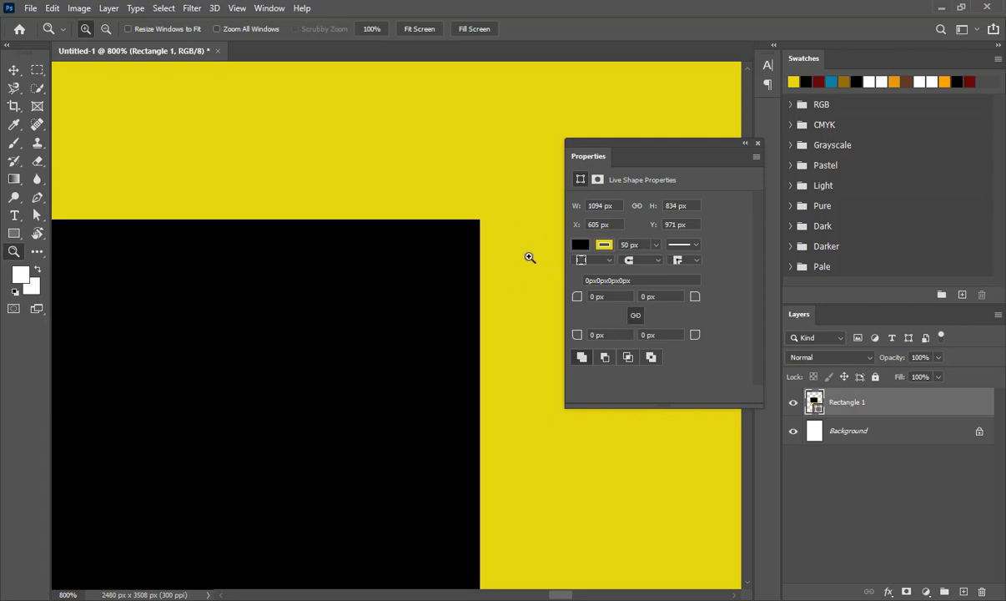
- Examine the rectangle's upper-right corner up close, where the black fill meets the yellow stroke
click(489, 232)
click(450, 204)
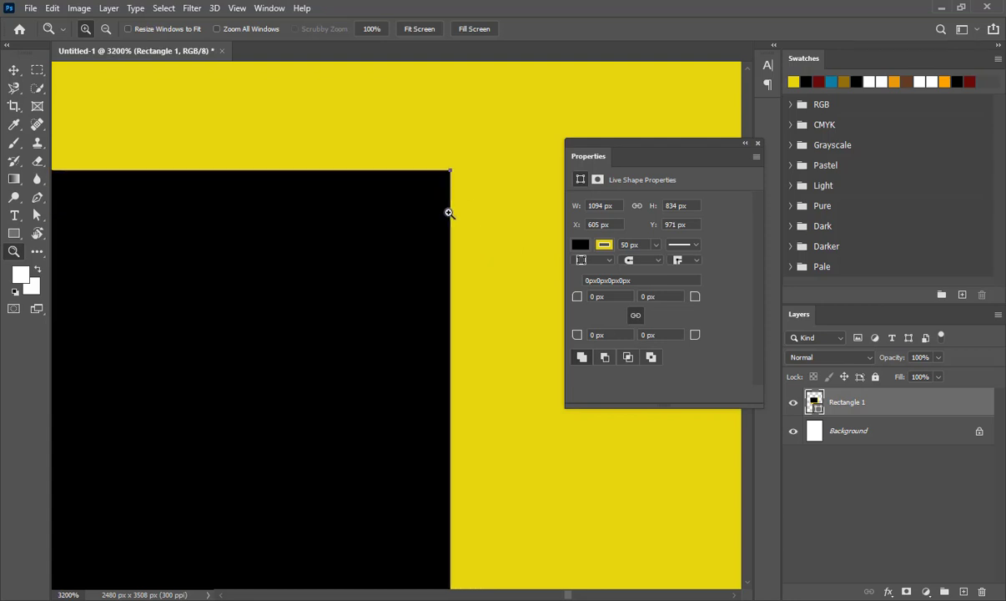
alt+click(449, 212)
key(ctrl+minus)
key(ctrl+minus)
key(ctrl+minus)
key(ctrl+minus)
key(ctrl+minus)
key(ctrl+minus)
key(ctrl+minus)
key(ctrl+minus)
key(ctrl+minus)
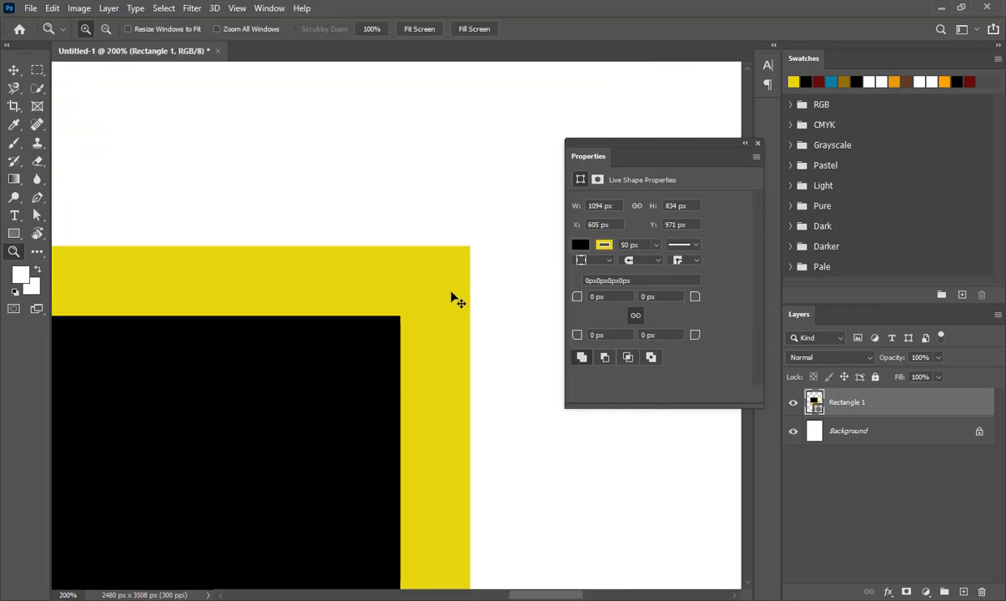
- Round all four linked corners of the rectangle to 50 px, and increase the radius to 324 px
drag(359, 375, 524, 155)
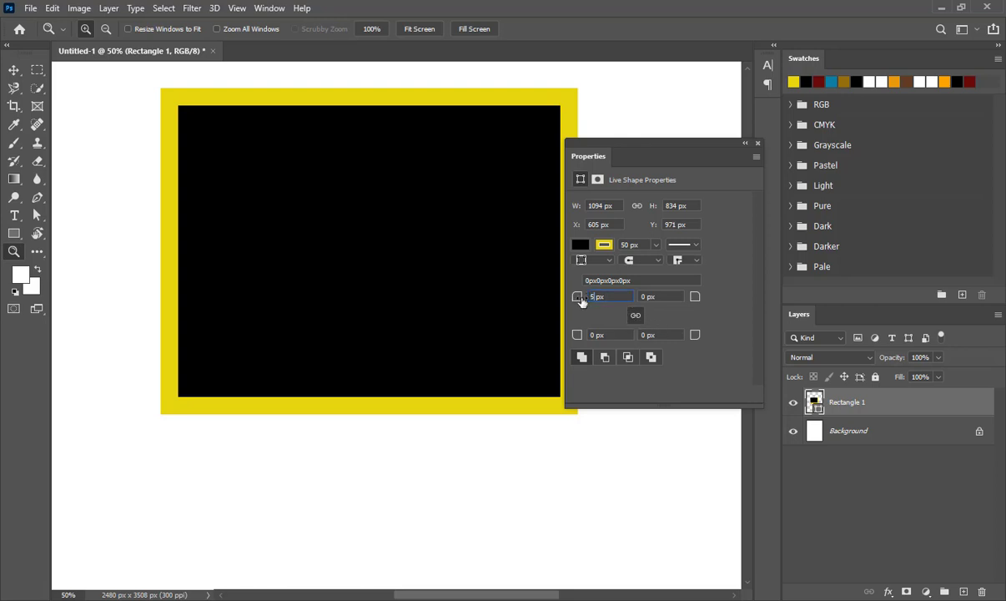
text(0)
key(Return)
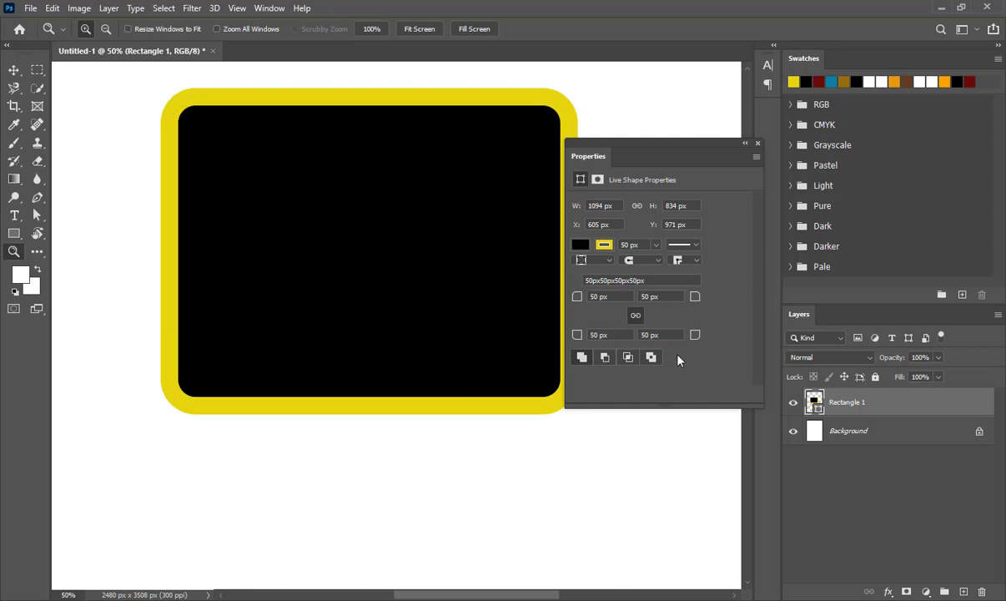
drag(577, 297, 748, 311)
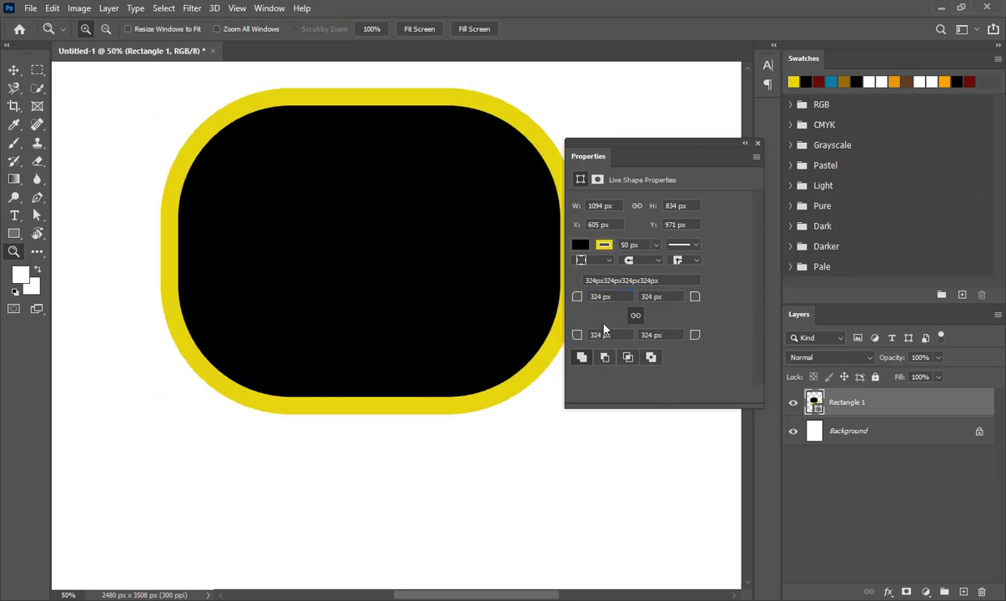
- Reset all four linked corner radii of the rectangle to 0 px
click(599, 298)
text(0)
key(Return)
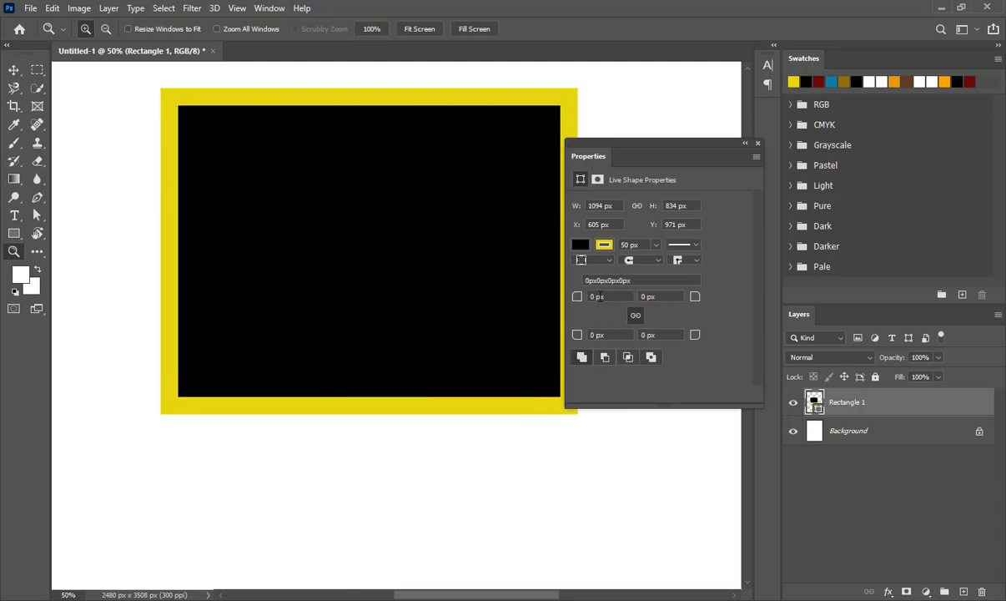
- Reduce the rectangle's yellow stroke to about 12.87 px wide
click(656, 246)
drag(643, 264, 649, 263)
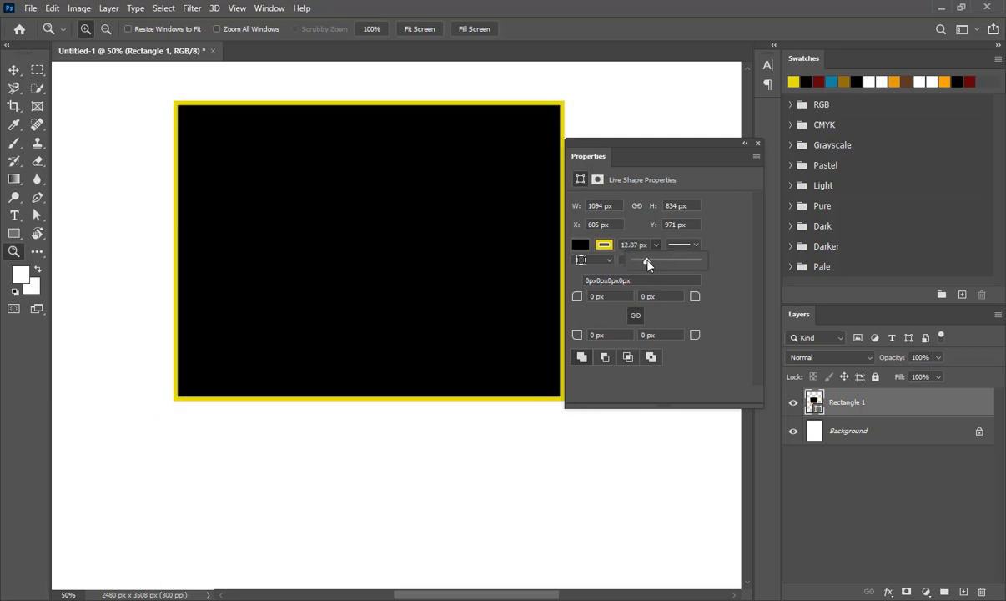
click(745, 225)
- With the corner radii unlinked, round the rectangle's upper-left corner to about 364 px and its lower-right corner to about 408 px
drag(577, 297, 767, 260)
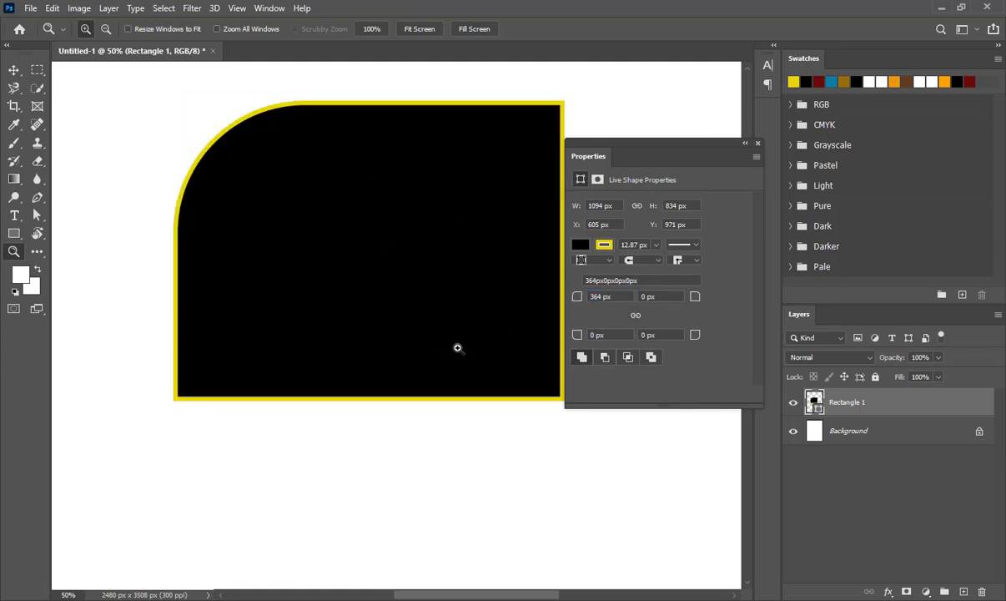
scroll(487, 325, right, 3)
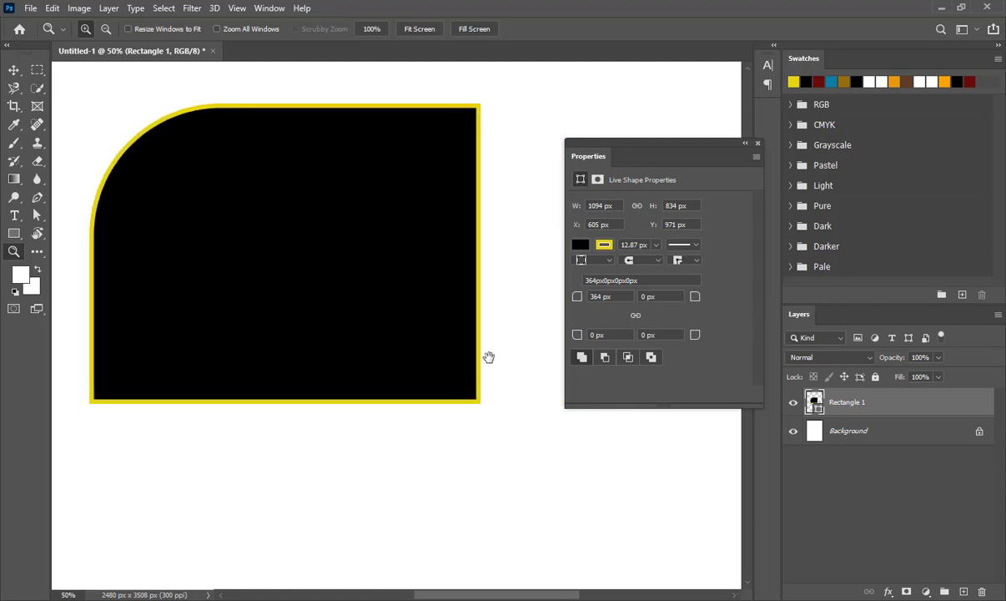
drag(692, 335, 918, 358)
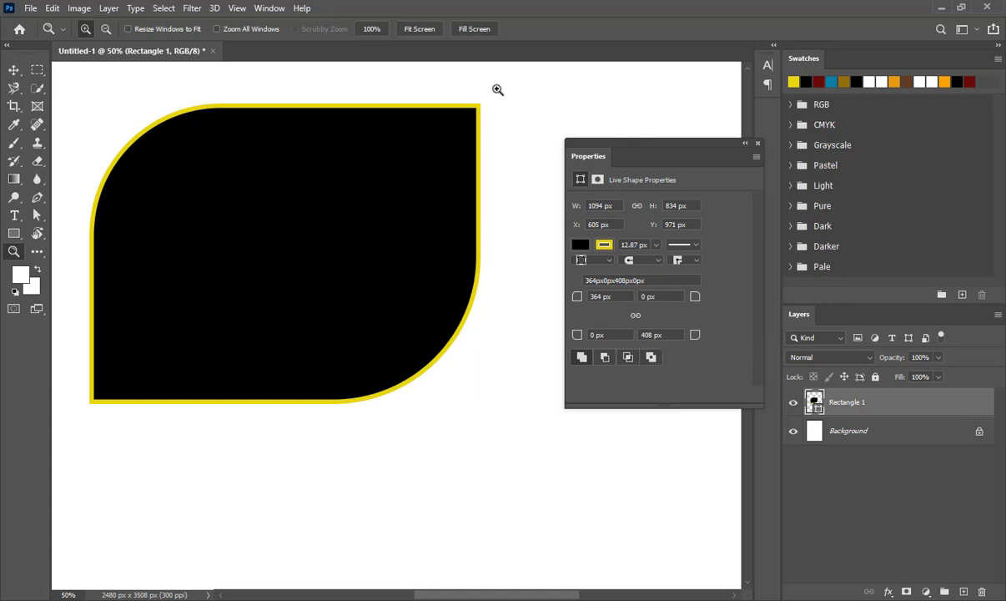
- Copy the upper-left corner's 364 px radius to the rectangle's lower-right corner
double_click(595, 296)
key(ctrl+c)
double_click(636, 334)
key(ctrl+v)
key(Return)
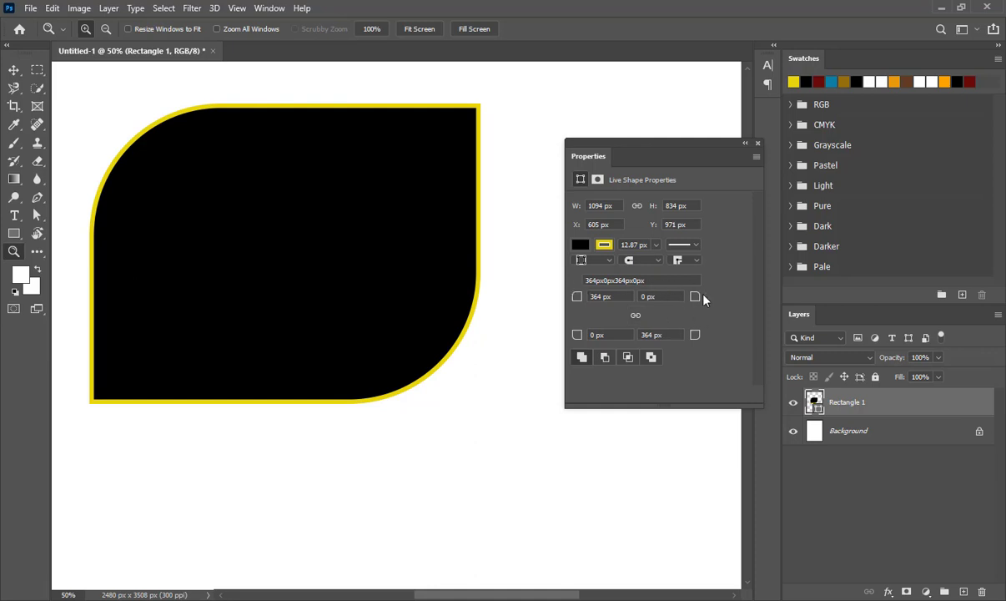
- Round the upper-right corner to about 431 px and shift the shape horizontally to about X 465 px
drag(699, 298, 981, 285)
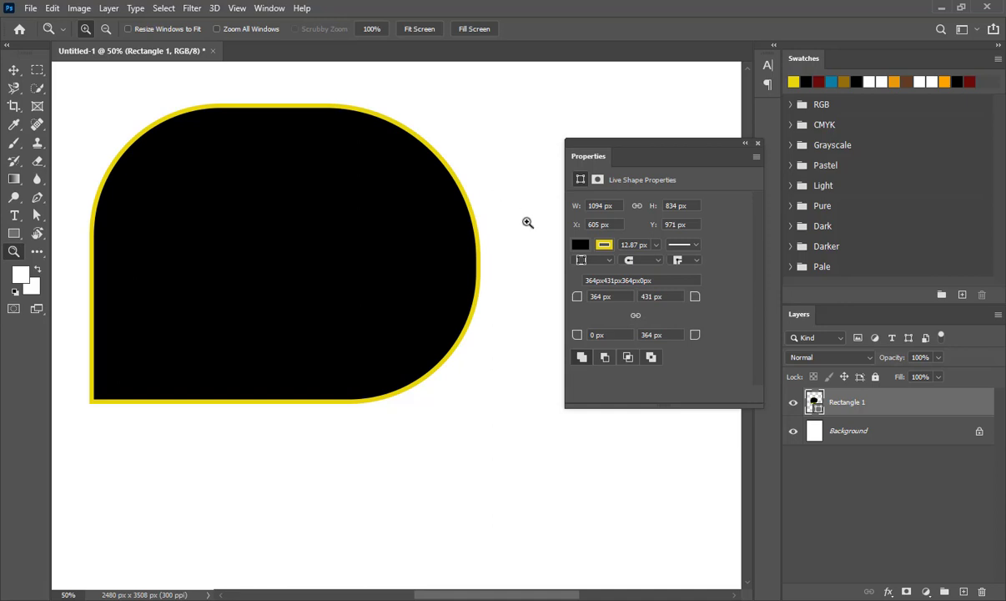
key(v)
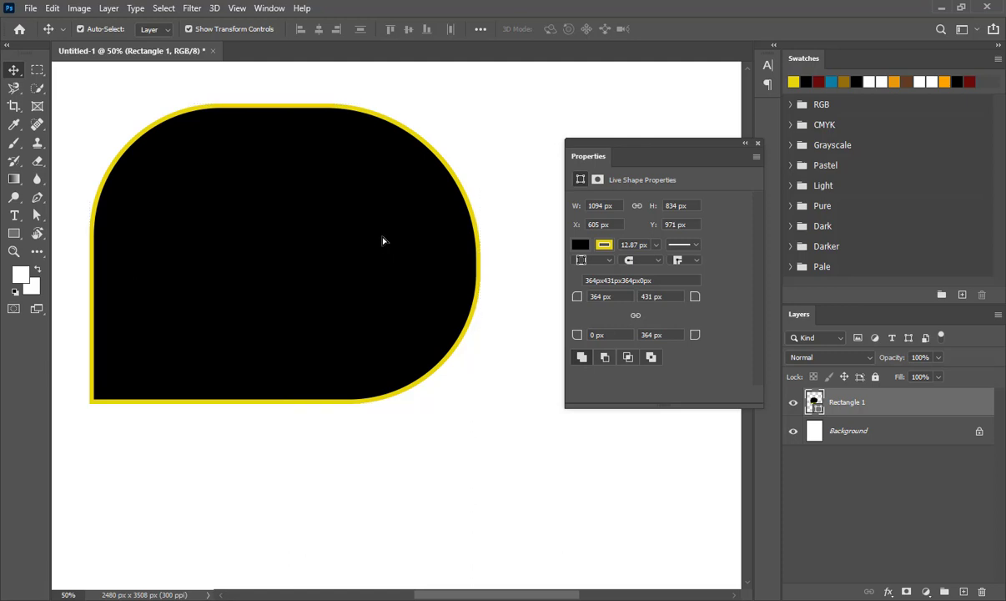
drag(384, 238, 349, 241)
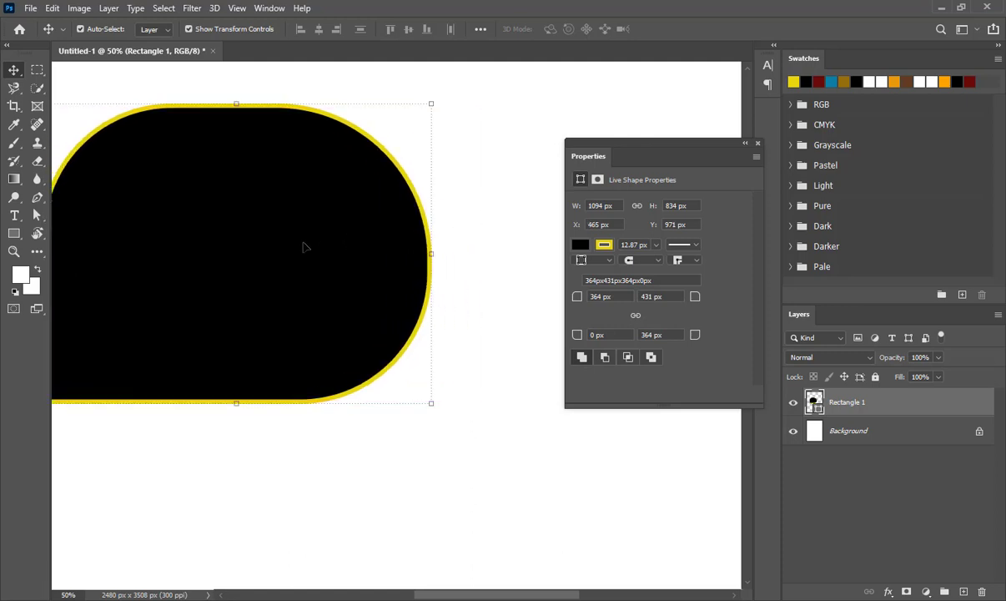
- Add a circle about 658 px across with the Ellipse tool, overlapping the shape's right end, and move the combined shape slightly down
click(14, 234)
right_click(15, 233)
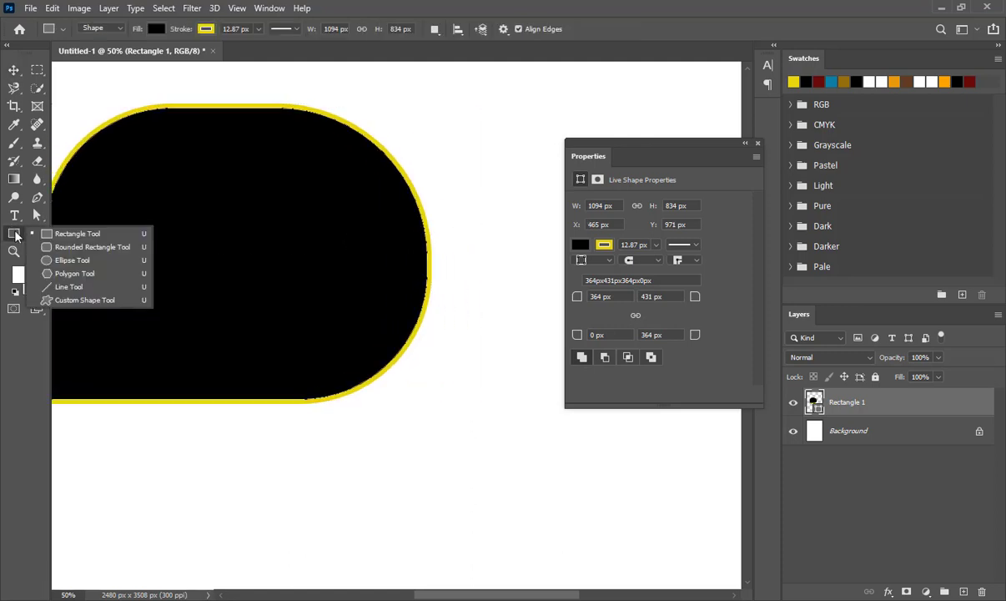
click(67, 259)
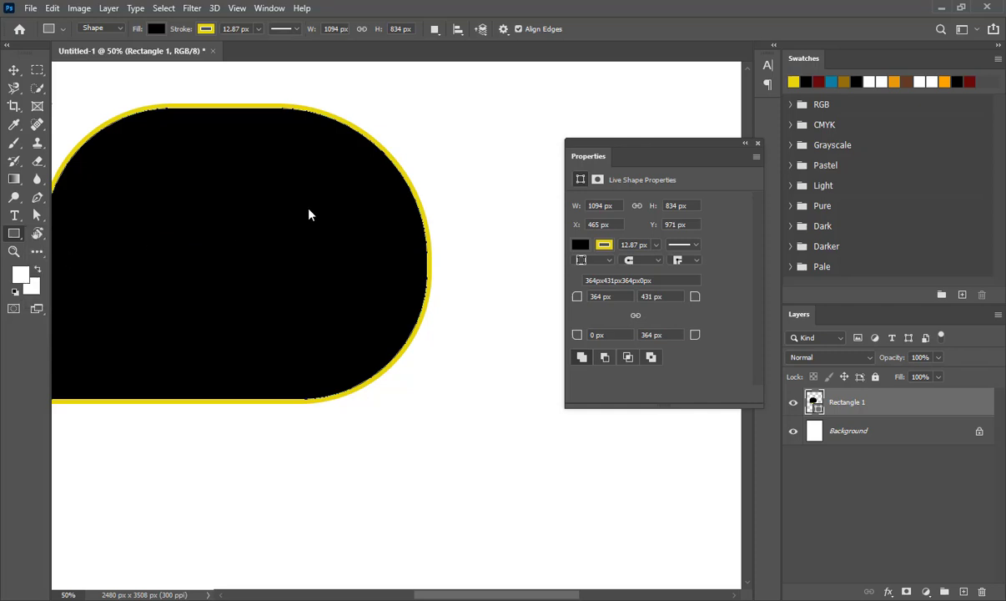
mouse_move(473, 176)
mouse_down()
mouse_move(412, 272)
mouse_move(281, 409)
mouse_move(296, 406)
mouse_up()
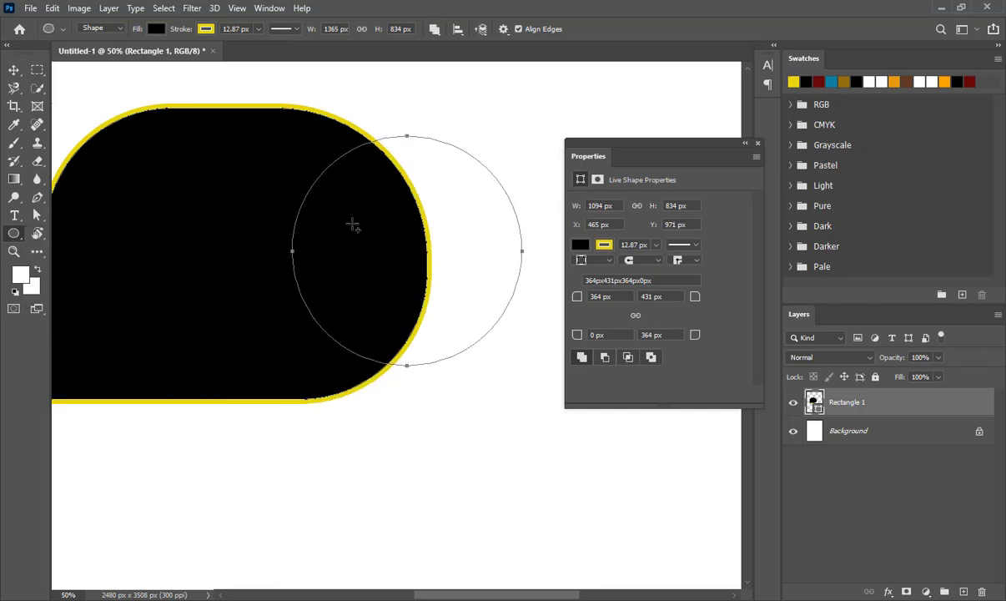
click(14, 69)
drag(364, 243, 381, 282)
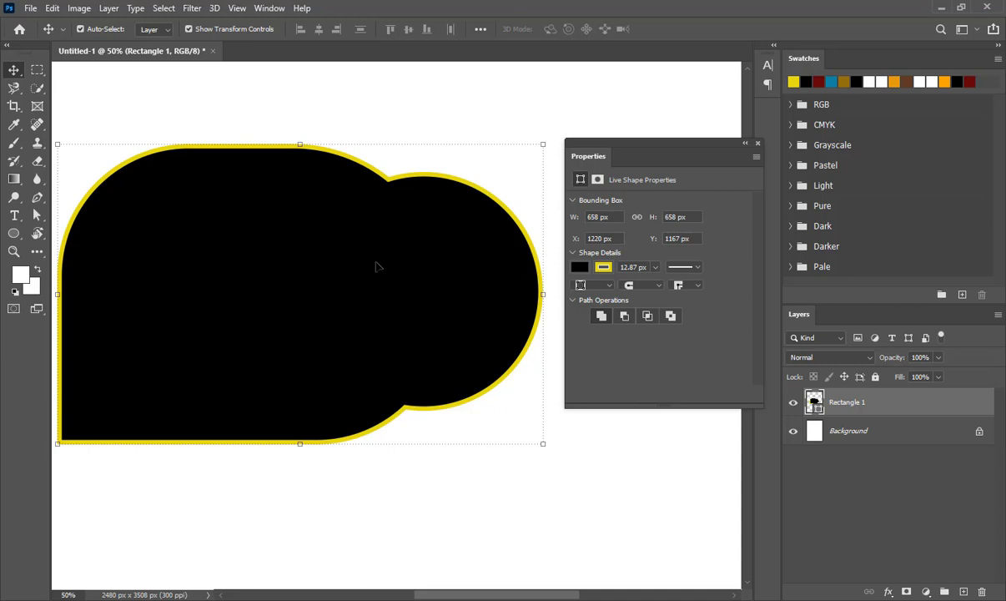
- Try subtracting the circle, intersecting it and excluding the overlap as path operations, and return to combining the two shapes
click(13, 233)
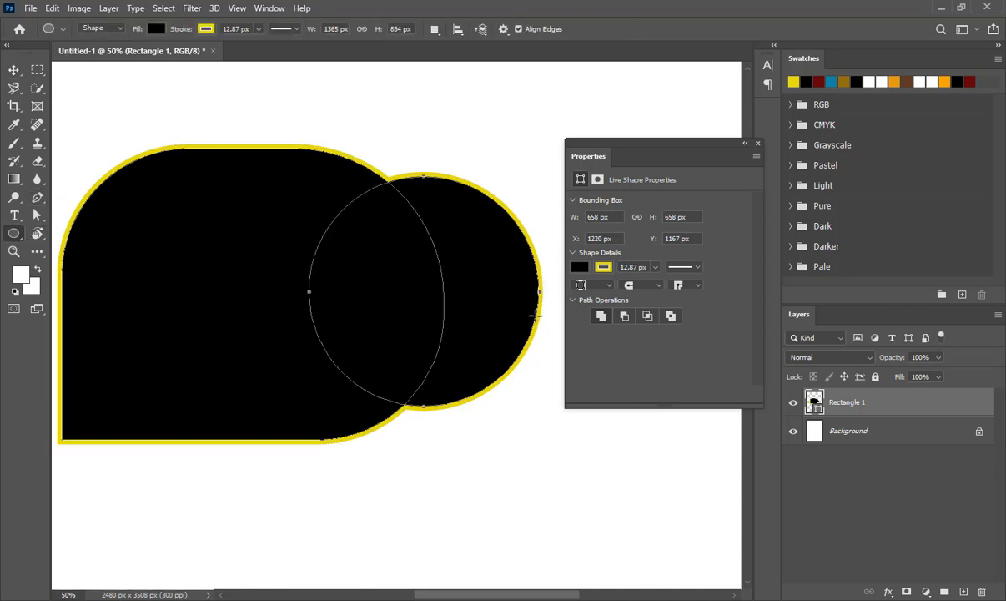
click(625, 321)
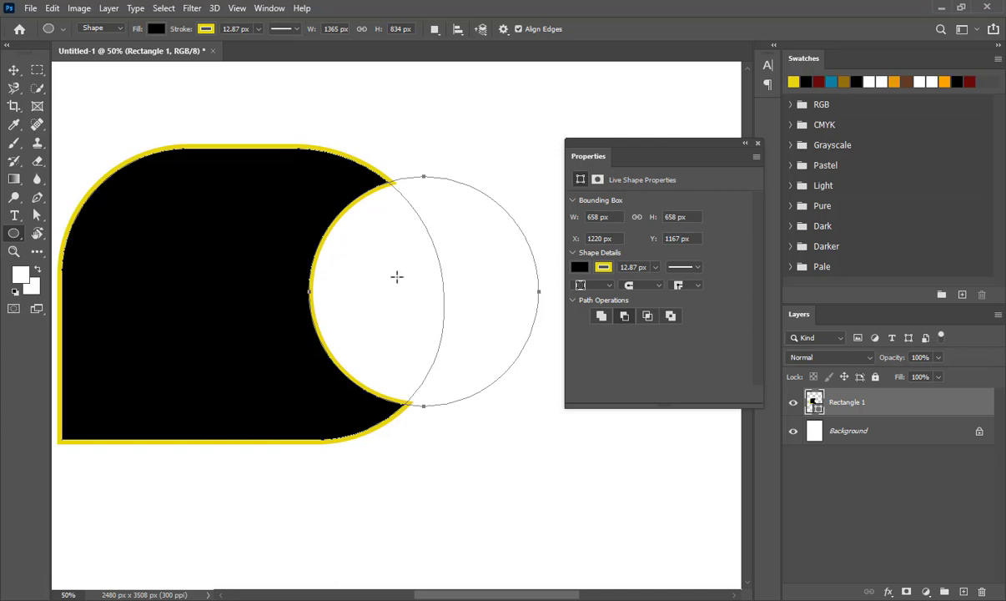
click(648, 318)
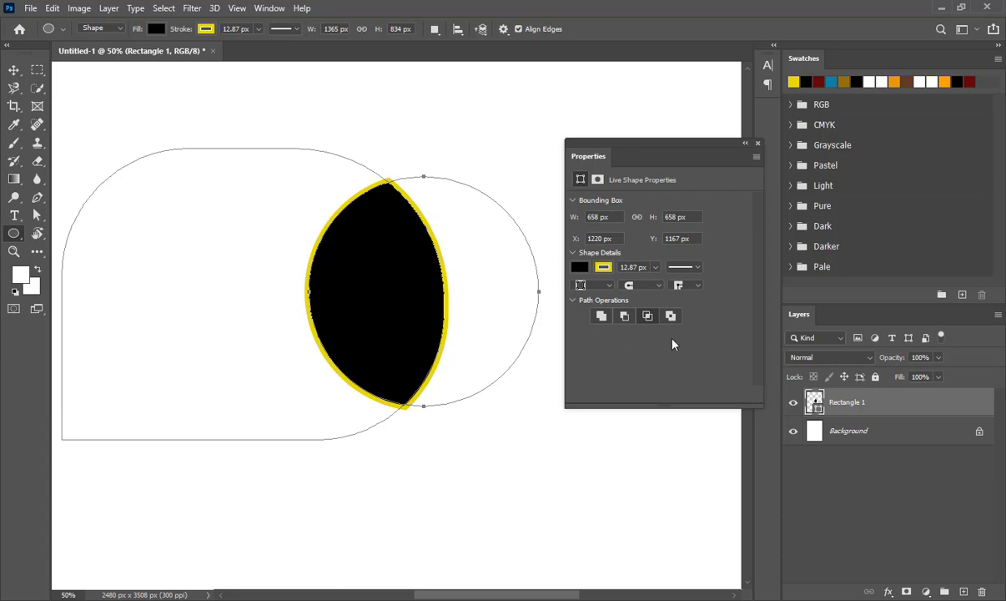
click(671, 316)
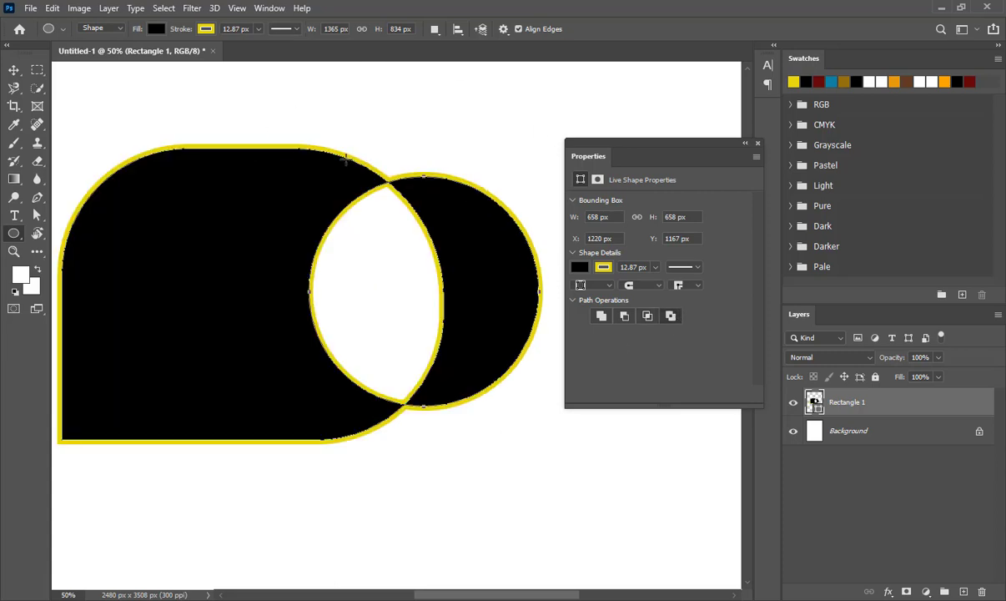
click(602, 315)
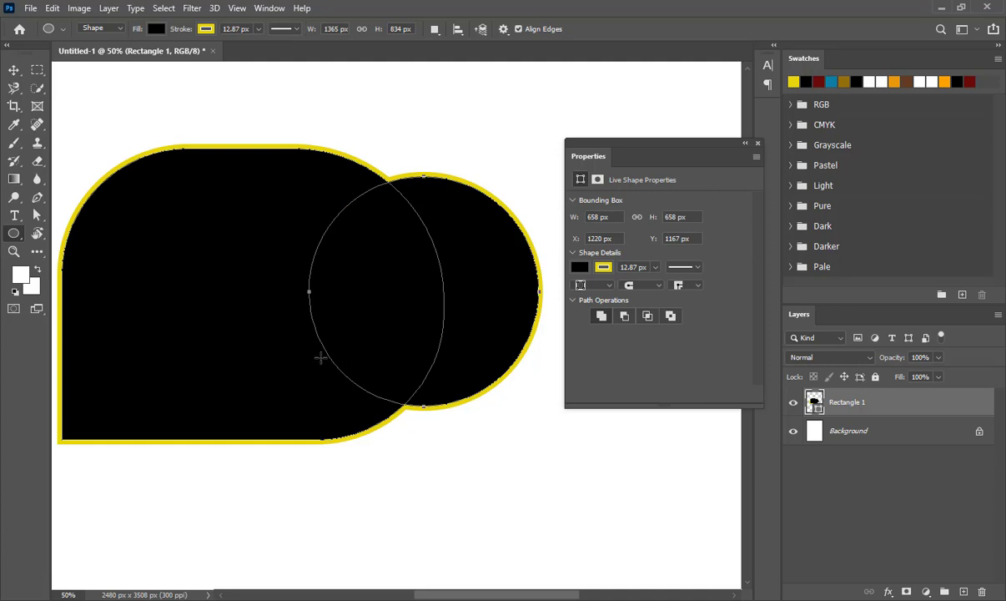
- Replace the combined shape on the canvas with a plain rectangle about 931 × 610 px, filled blue
click(13, 69)
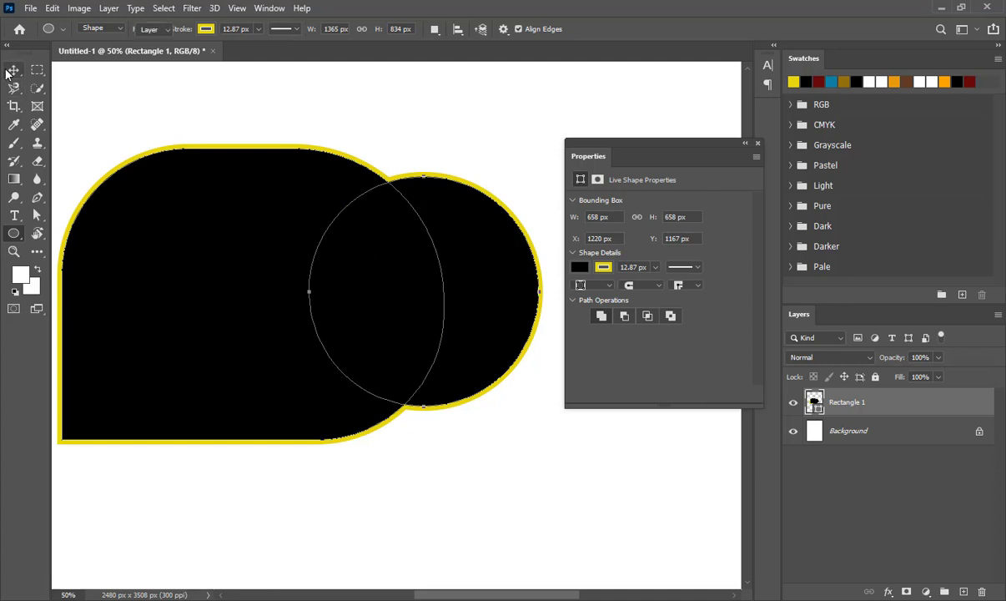
key(Delete)
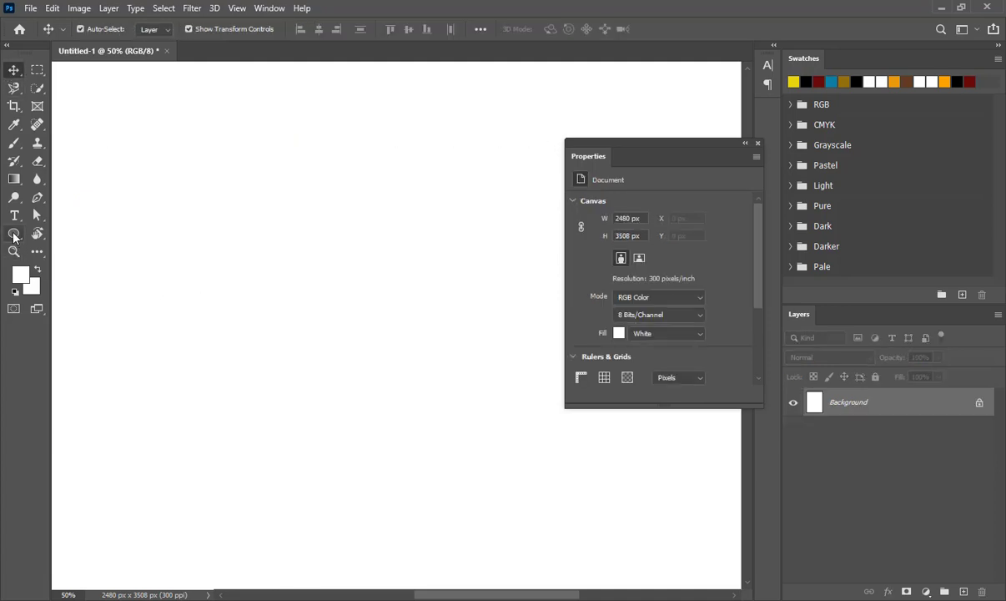
click(13, 234)
click(70, 232)
drag(134, 161, 460, 373)
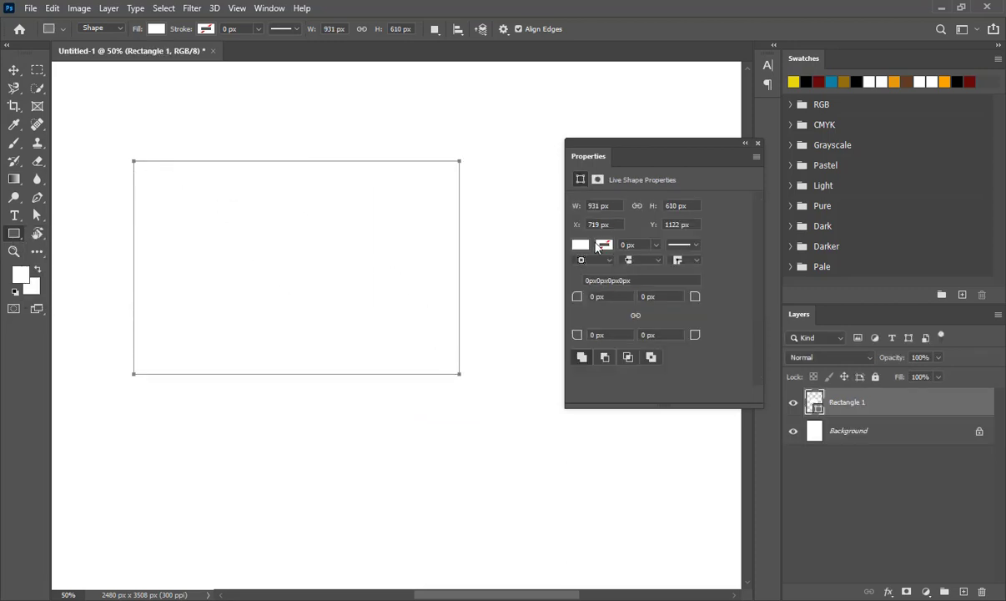
click(582, 245)
click(620, 319)
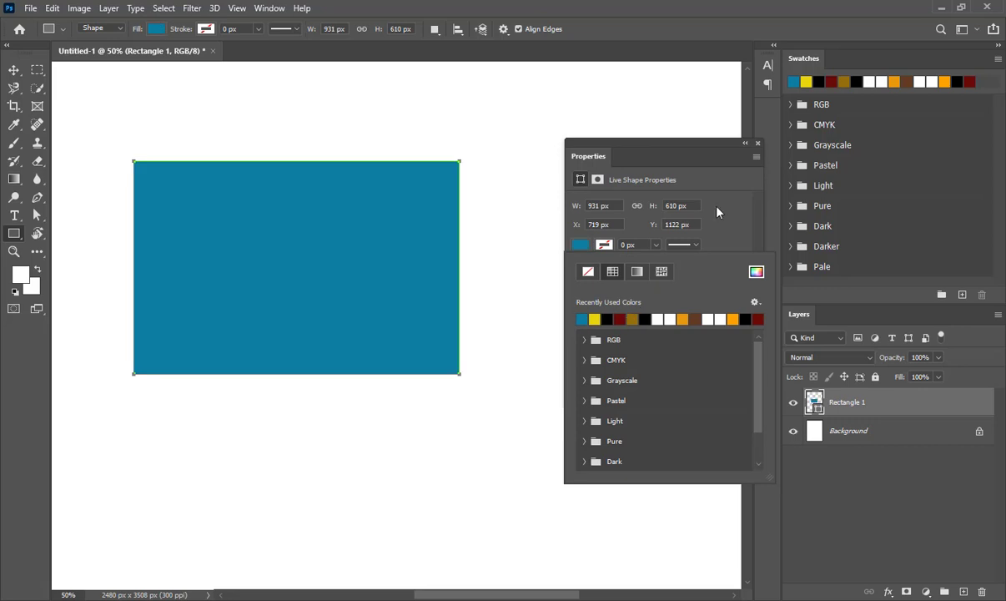
- Delete the blue rectangle and draw a new rectangle about 859 × 496 px in the upper part of the canvas
click(746, 144)
click(15, 71)
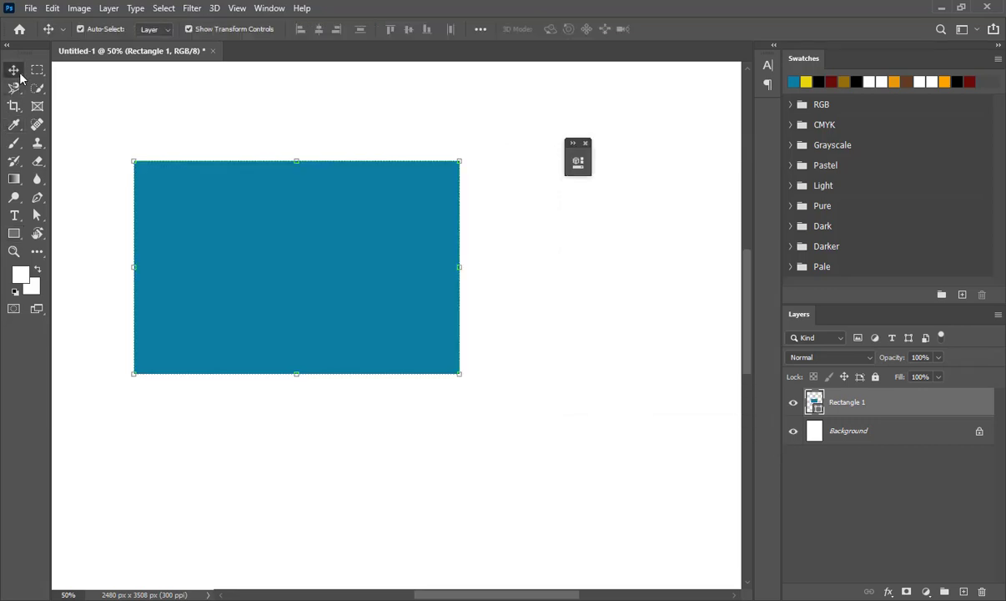
key(Delete)
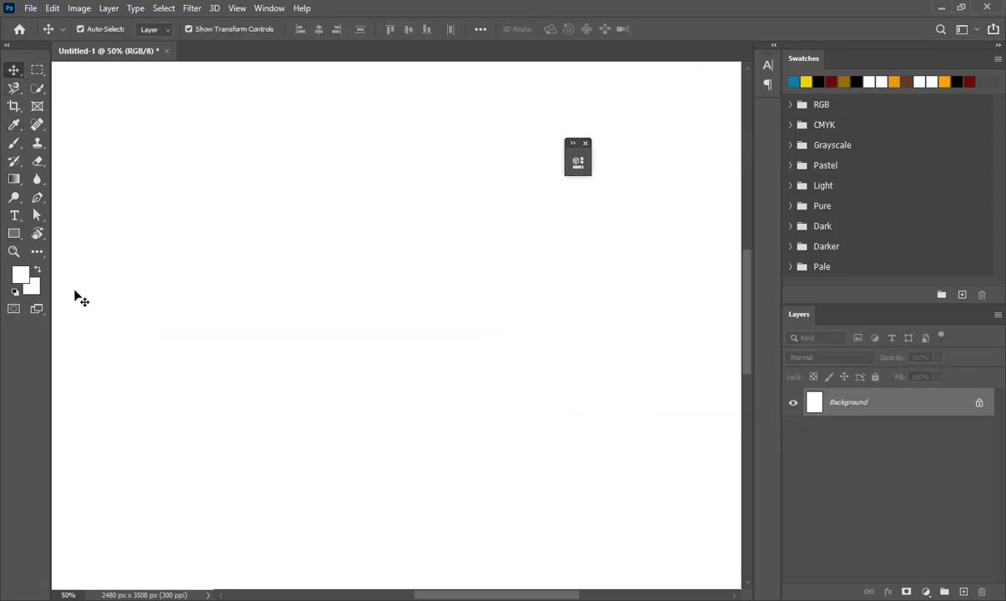
click(14, 233)
drag(218, 119, 520, 292)
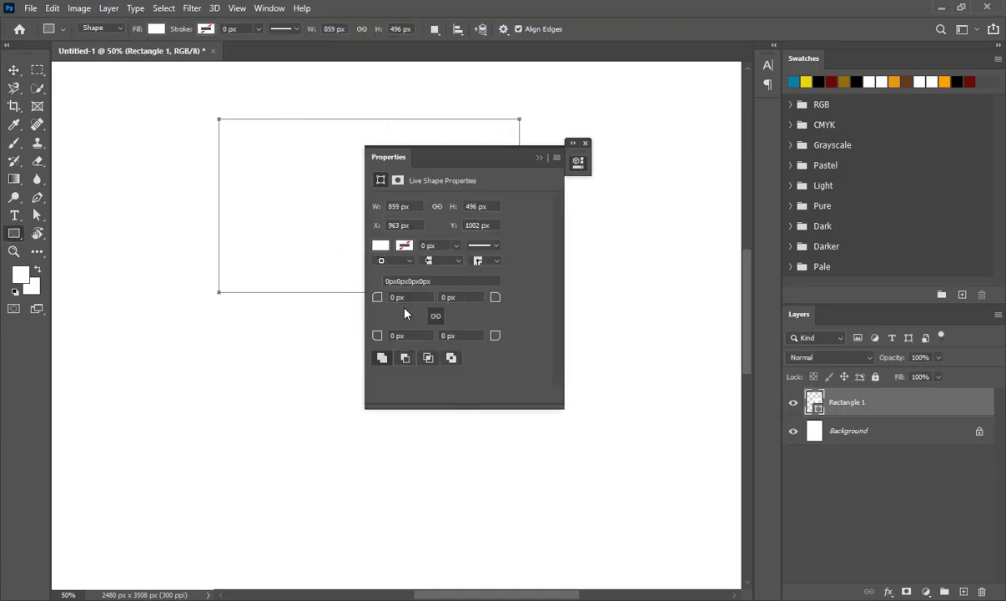
- Round all four corners of the new rectangle to about 151 px and fill it brown
drag(377, 297, 475, 290)
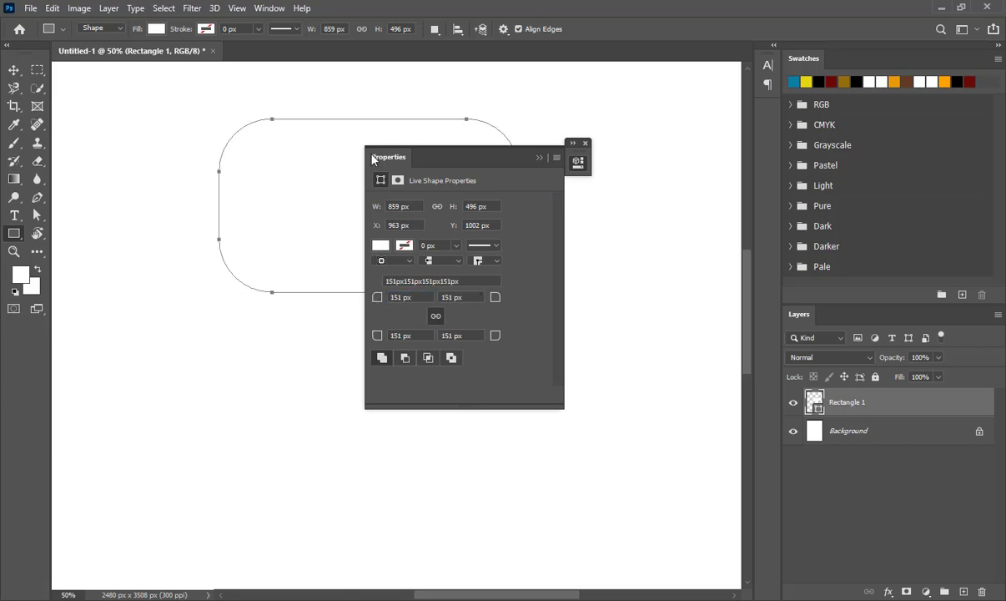
click(379, 244)
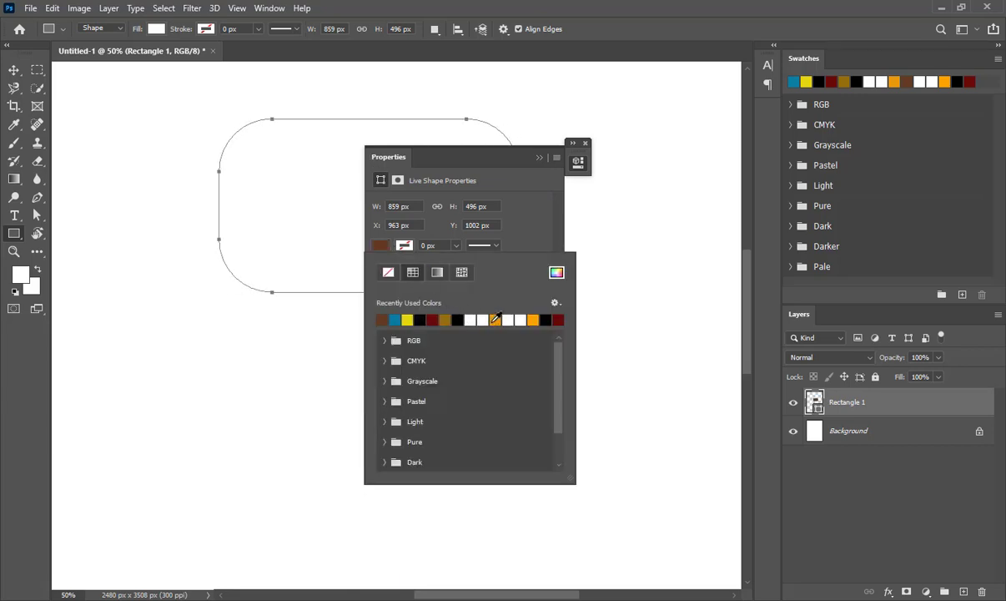
click(508, 150)
click(539, 157)
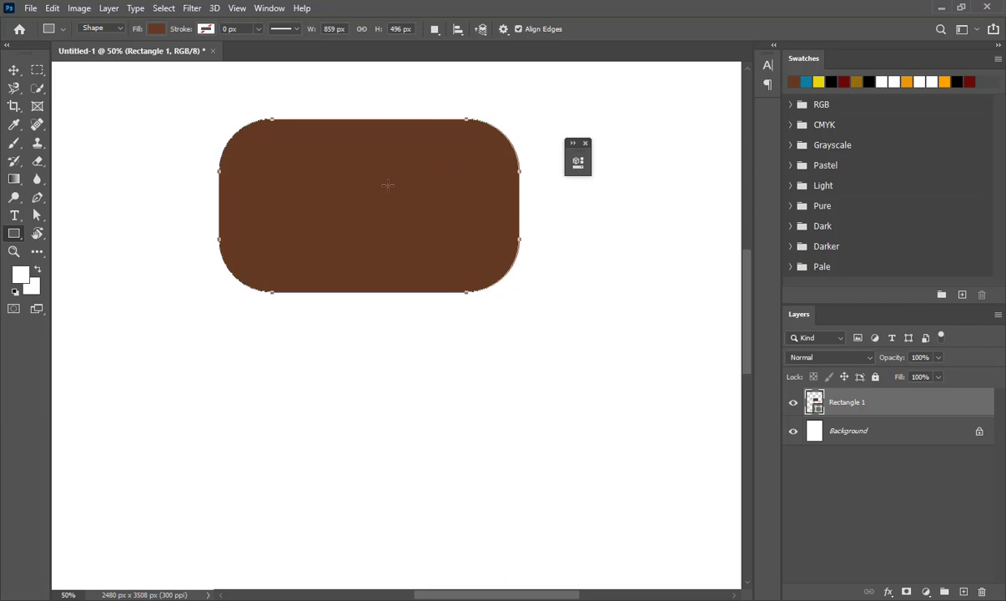
- Draw a rounded rectangle about 843 × 516 px below the first shape and increase all its corner radii to 258 px
click(15, 233)
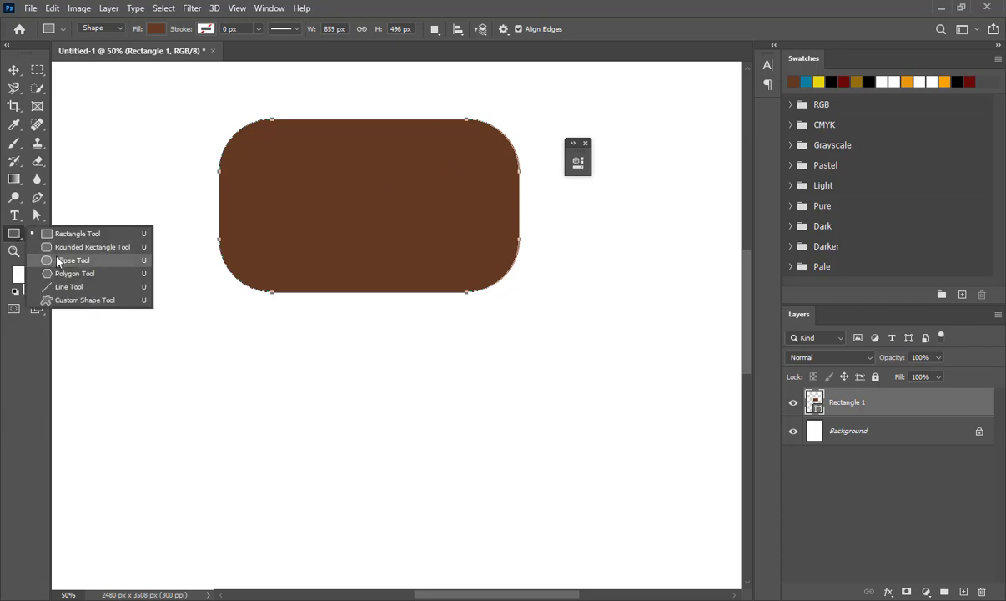
click(91, 247)
drag(215, 364, 510, 543)
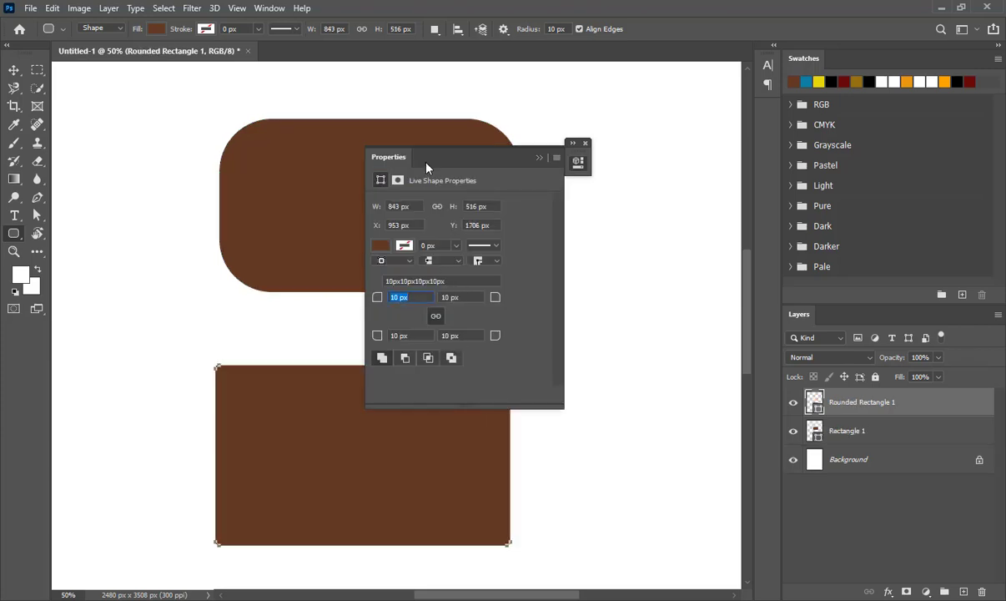
drag(425, 168, 602, 175)
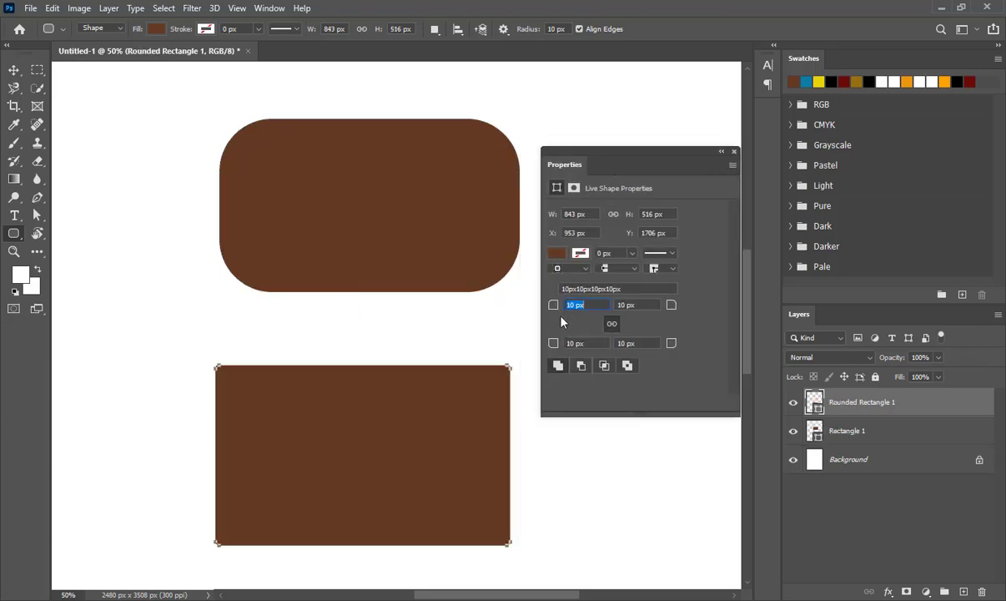
drag(551, 309, 751, 306)
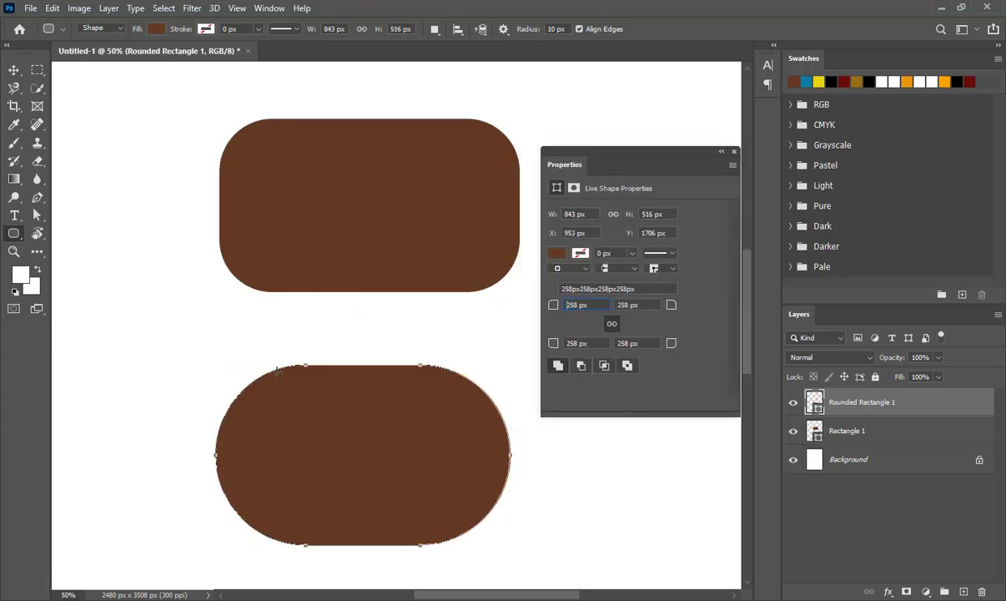
- Add a narrow rounded rectangle overlapping both brown shapes, and clear every shape from the canvas
click(317, 416)
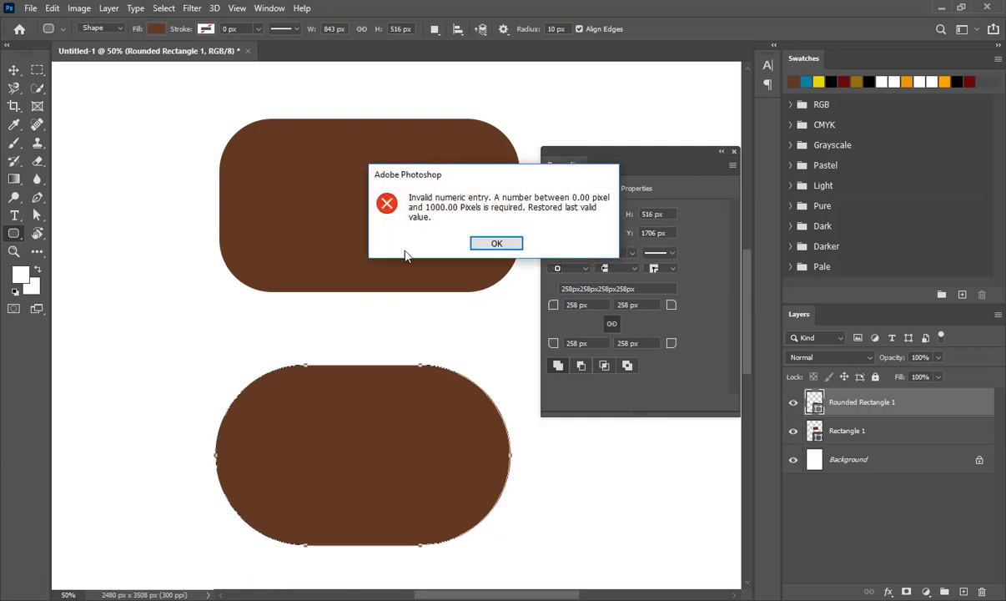
click(496, 242)
mouse_move(318, 415)
mouse_down()
mouse_move(338, 425)
mouse_move(375, 411)
mouse_move(361, 415)
mouse_move(339, 138)
mouse_up()
key(v)
key(Delete)
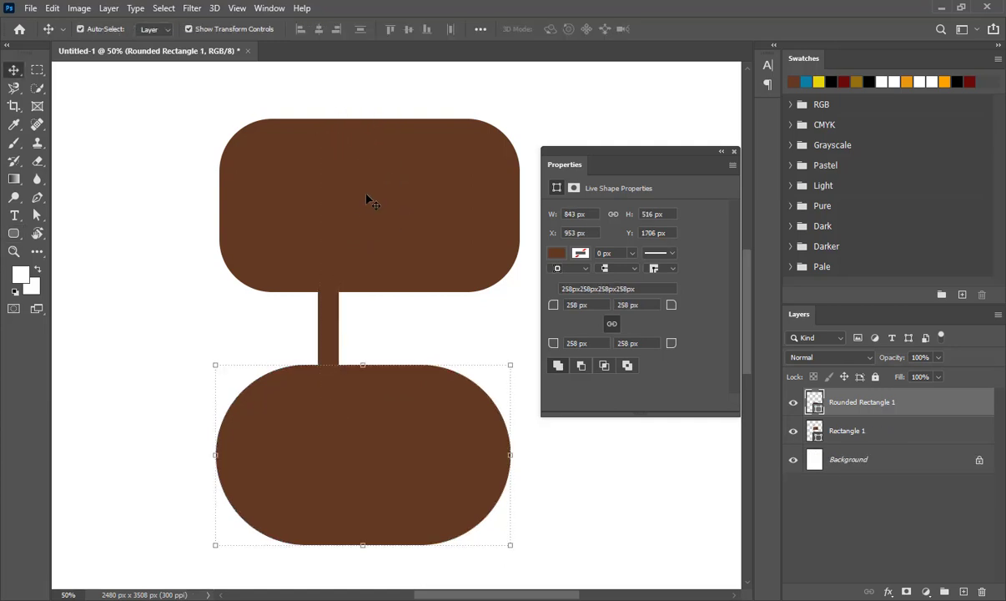
key(Delete)
key(Delete)
- Draw a circle about 682 px across with the Ellipse tool and fill it orange
click(13, 234)
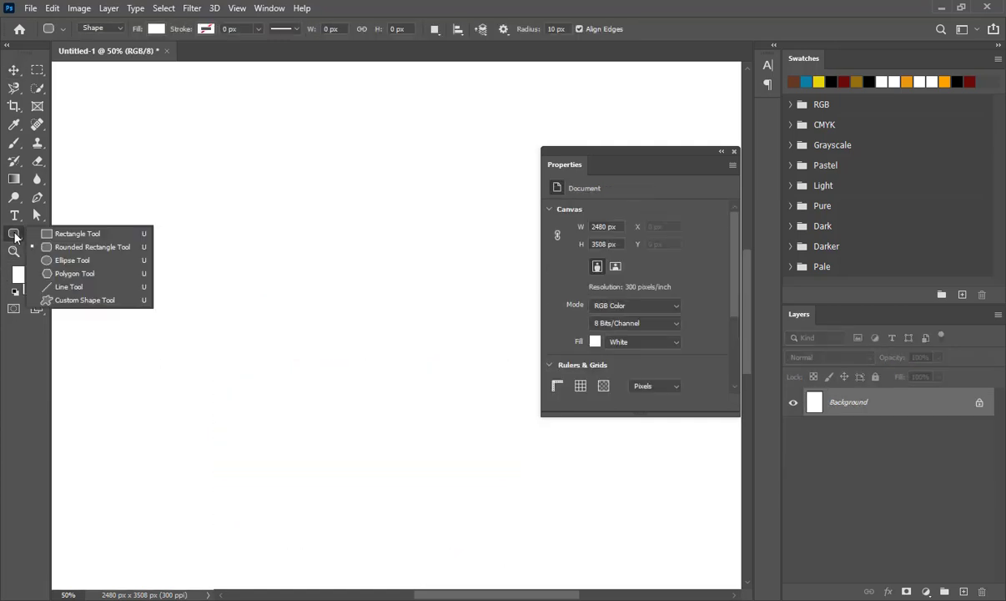
click(79, 244)
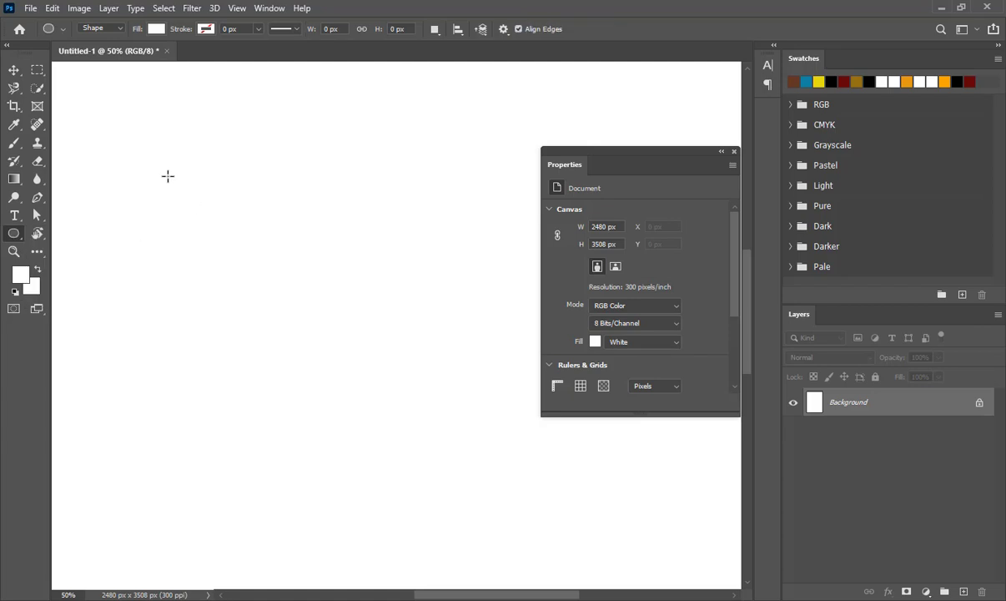
drag(168, 176, 454, 393)
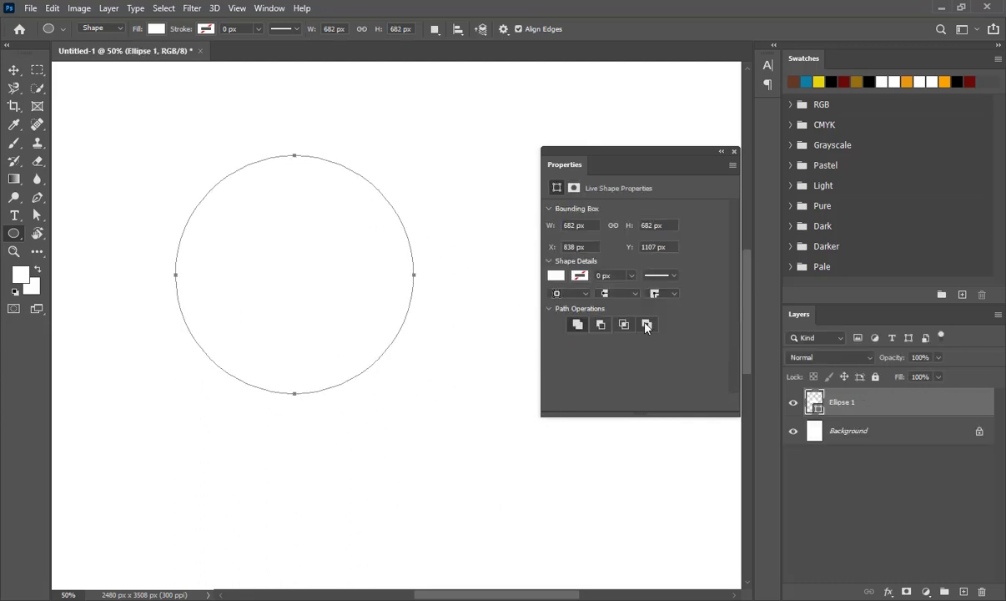
click(556, 276)
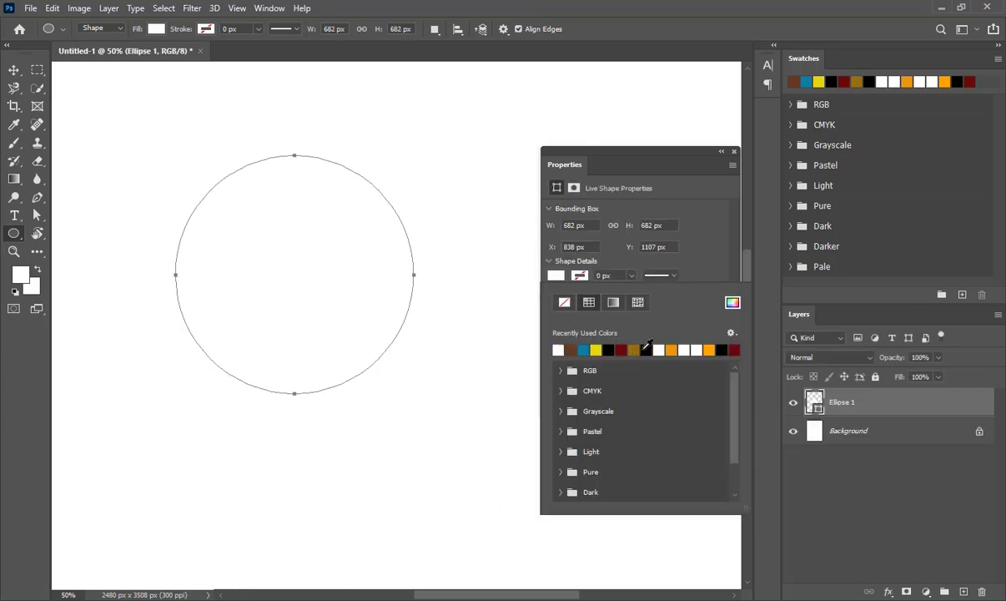
click(671, 350)
key(Escape)
- Replace the orange circle with a tilted five-sided polygon about 473 px across, filled golden brown
key(v)
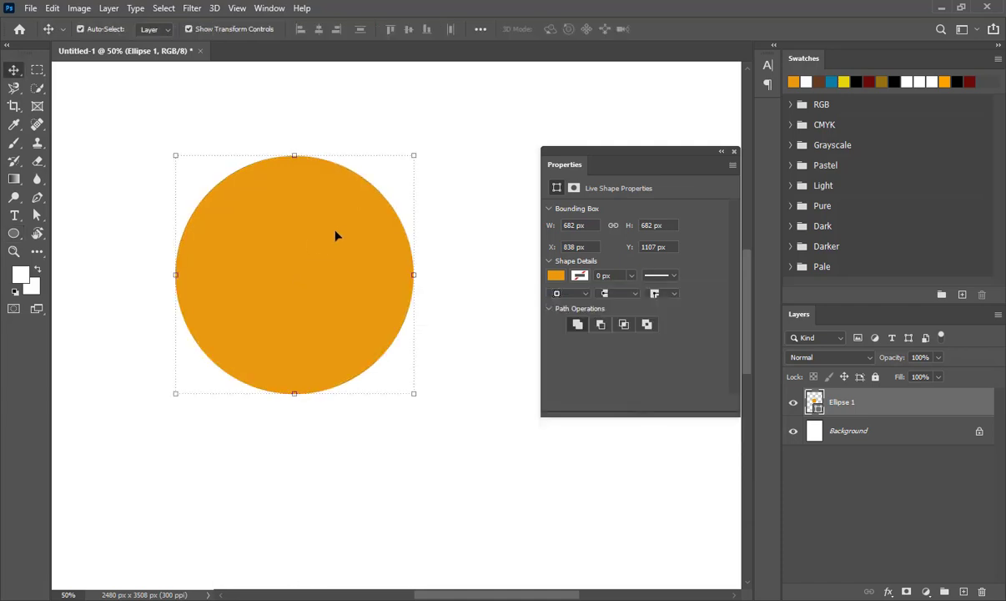
drag(337, 234, 362, 200)
key(Delete)
click(10, 237)
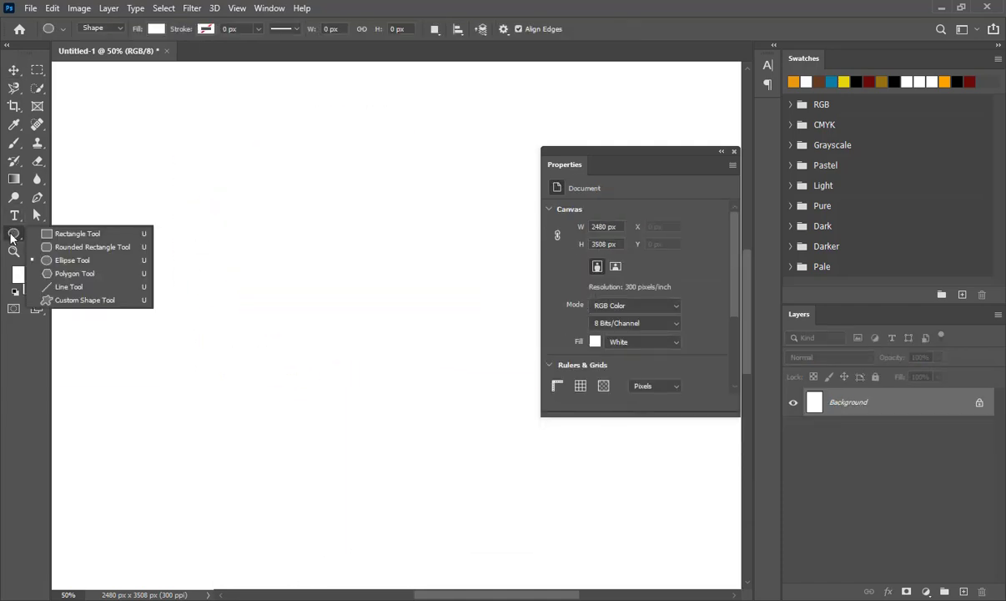
click(76, 274)
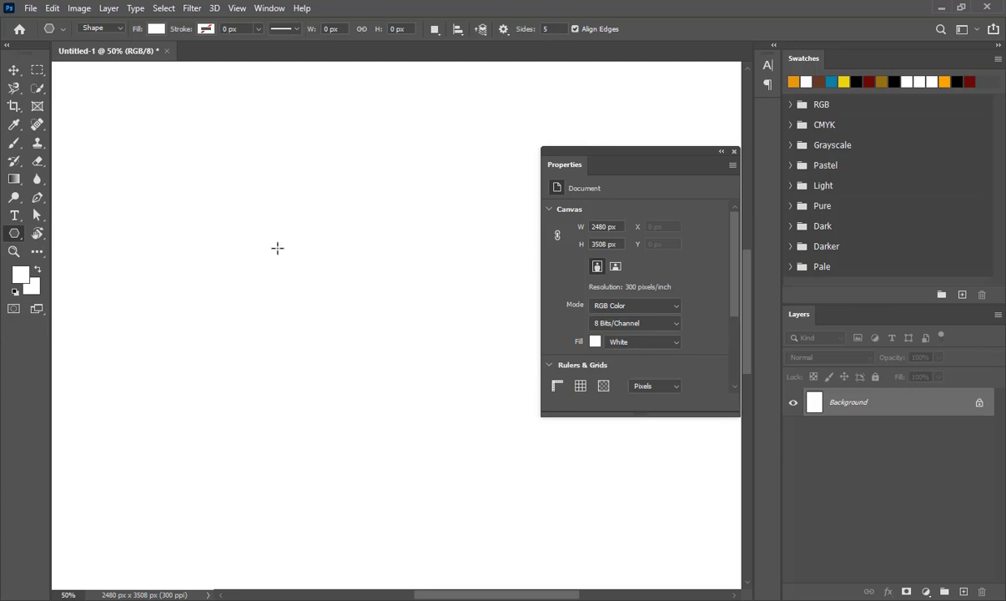
drag(268, 242, 385, 316)
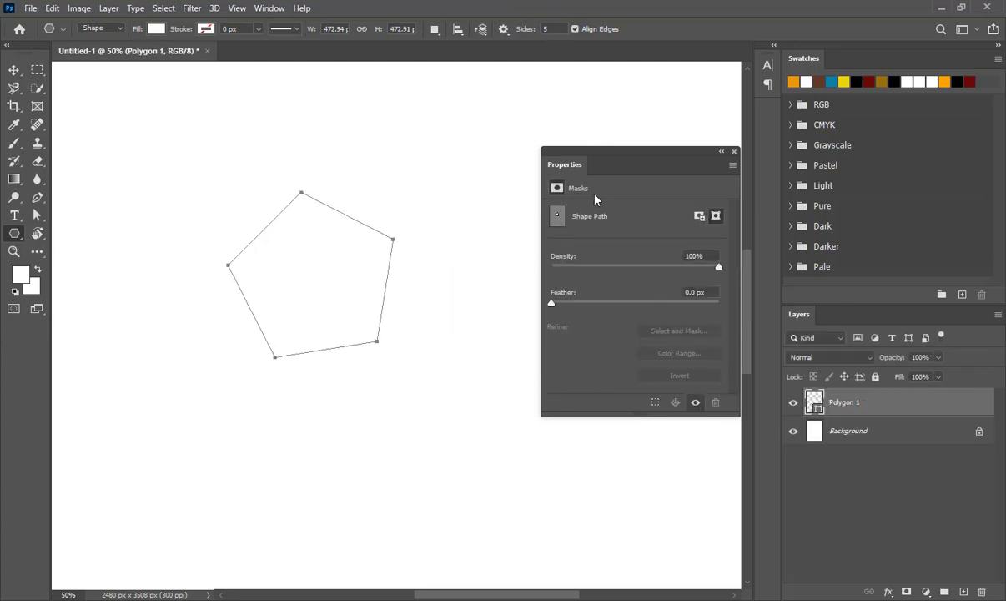
click(156, 29)
click(194, 101)
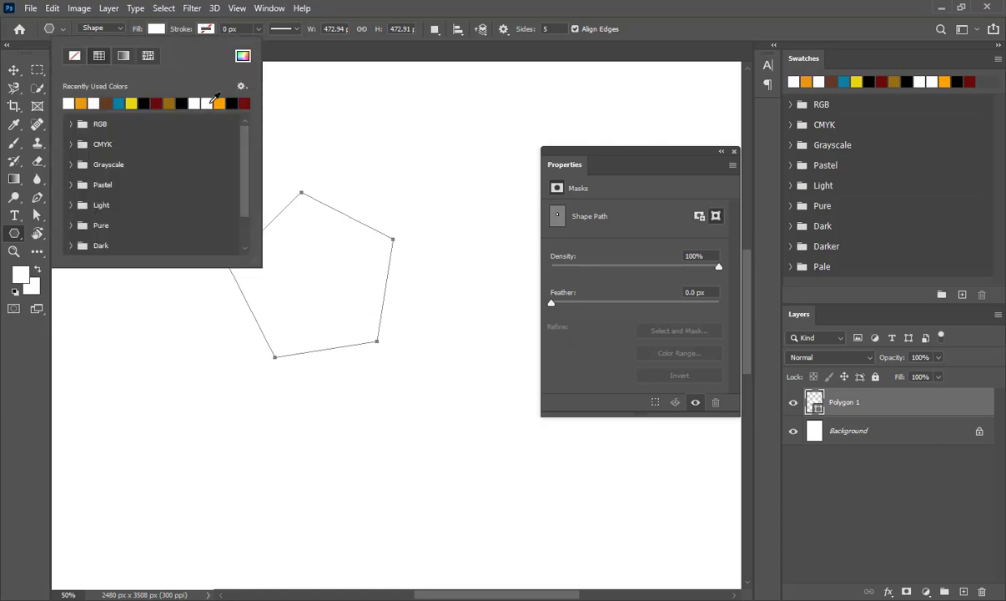
click(169, 102)
click(367, 4)
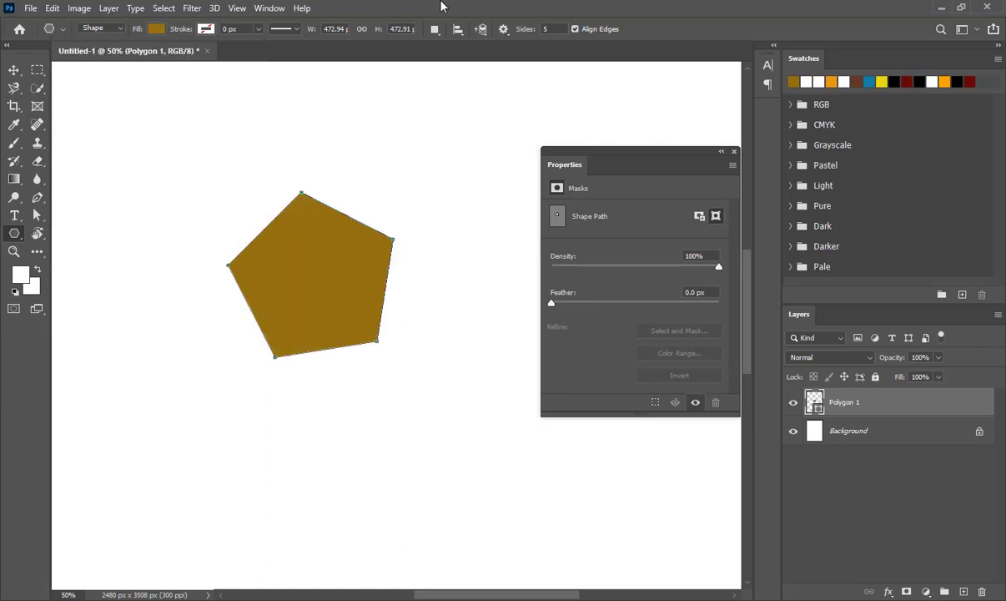
- Replace the pentagon with a three-sided polygon about 591.5 px across, filled dark red
key(v)
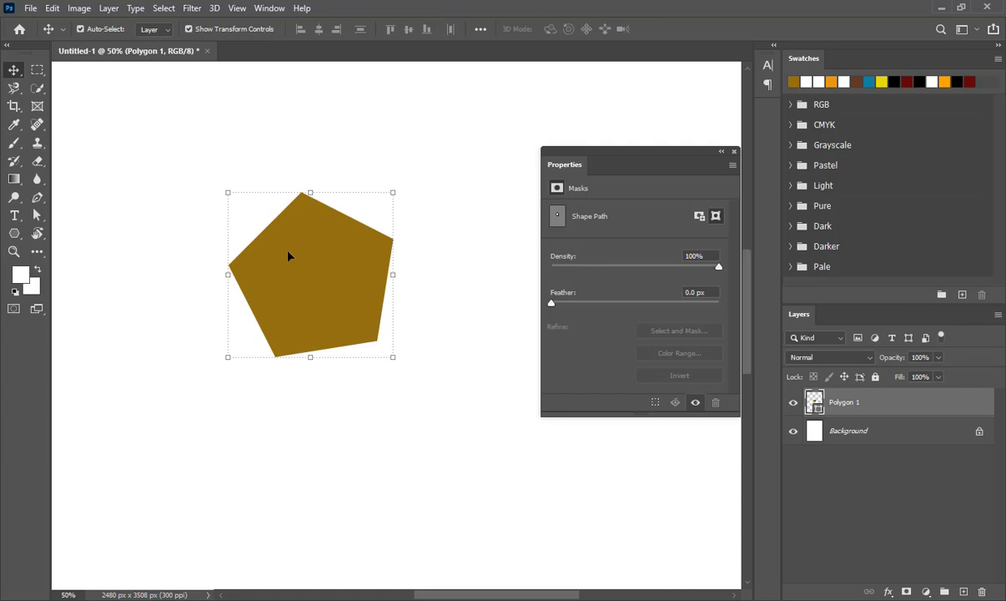
key(Delete)
key(u)
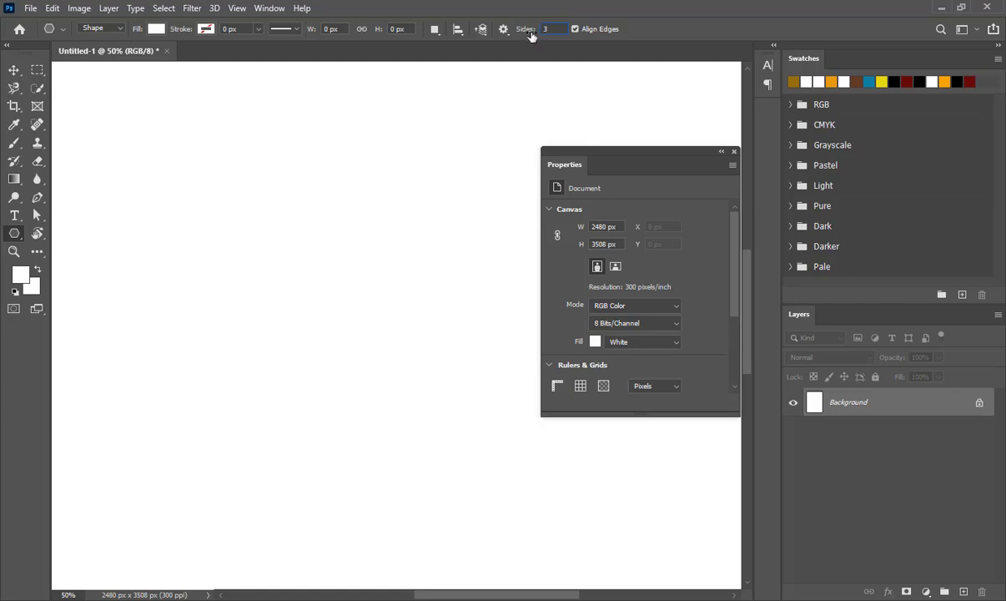
drag(284, 231, 414, 394)
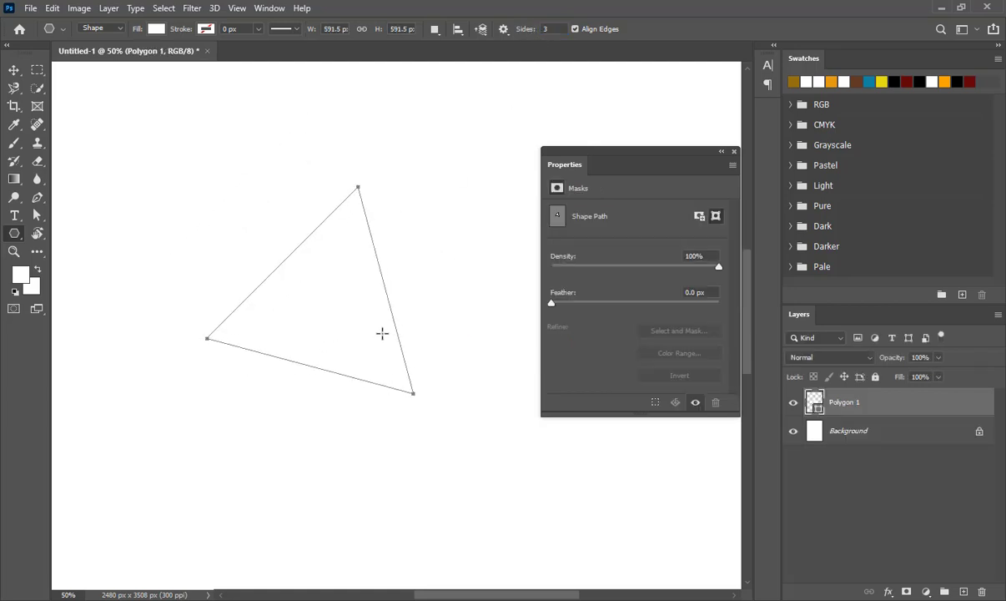
click(156, 28)
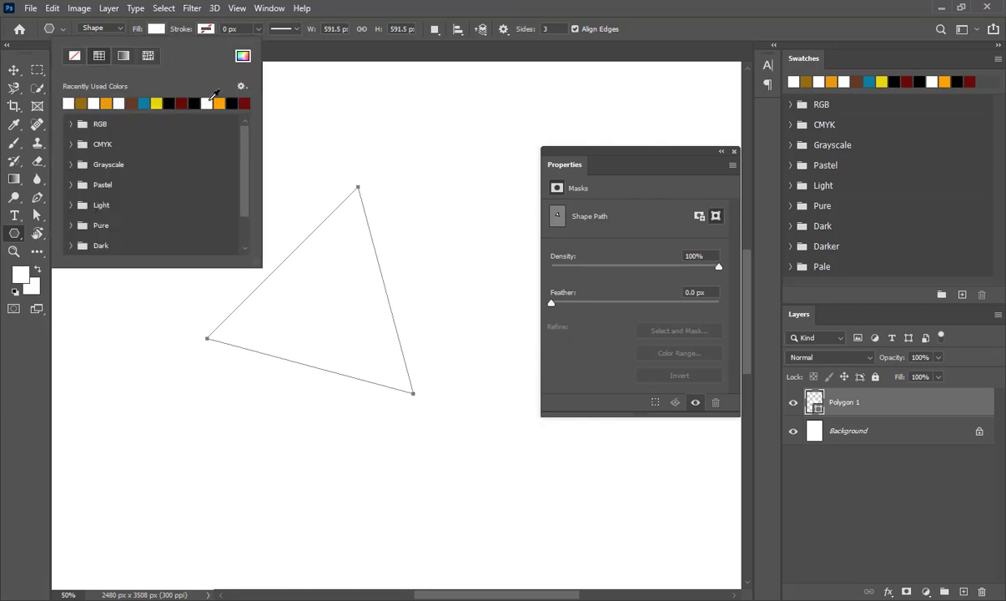
click(234, 103)
click(218, 104)
click(244, 103)
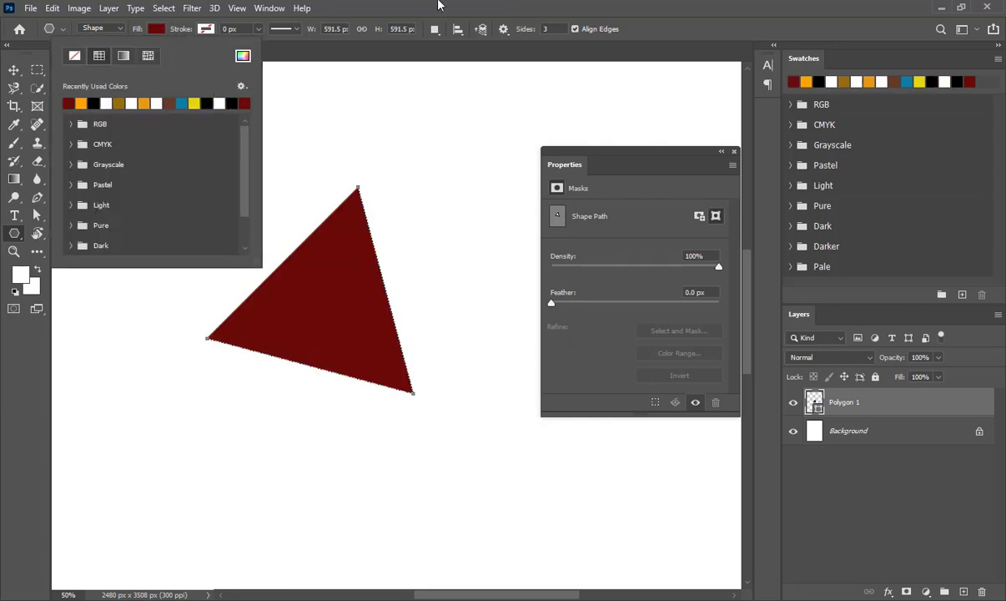
key(Return)
- Delete the dark red triangle and draw a rounded rectangle about 621 by 394 px
key(v)
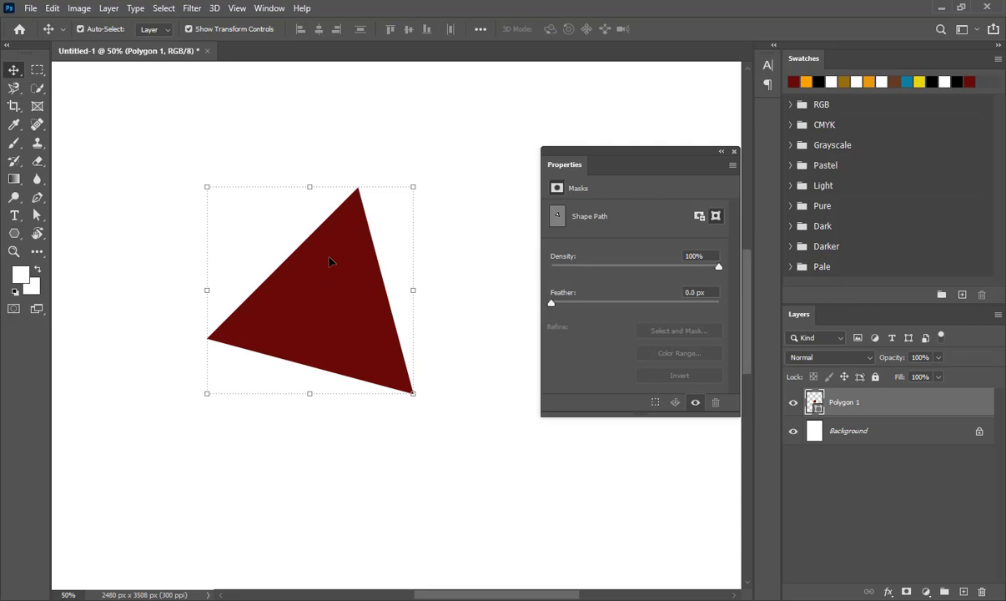
key(Delete)
click(14, 237)
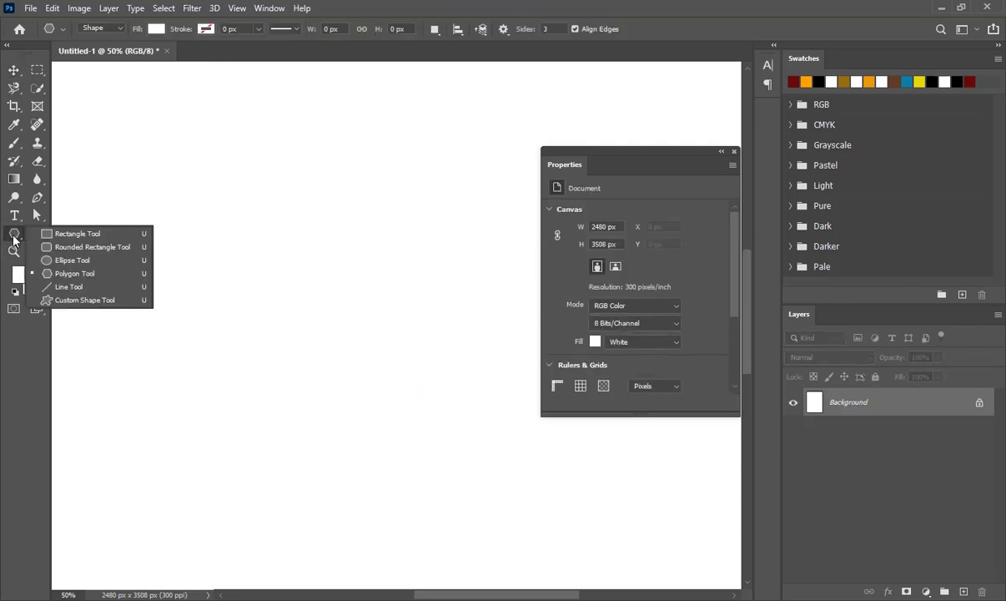
click(88, 247)
drag(156, 242, 372, 378)
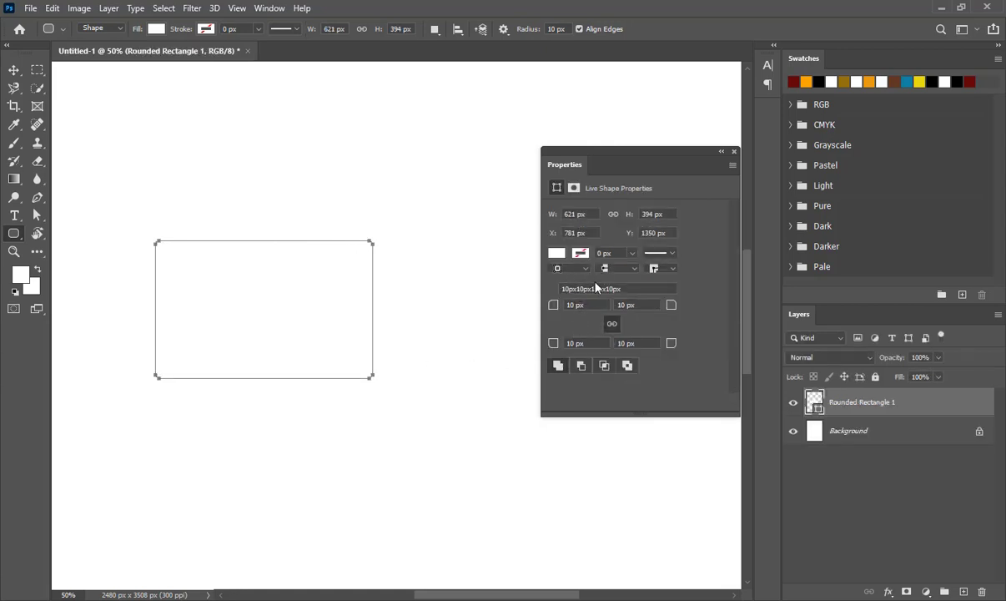
- Fill the rounded rectangle bright red and round all four corners to about 132 px
click(557, 254)
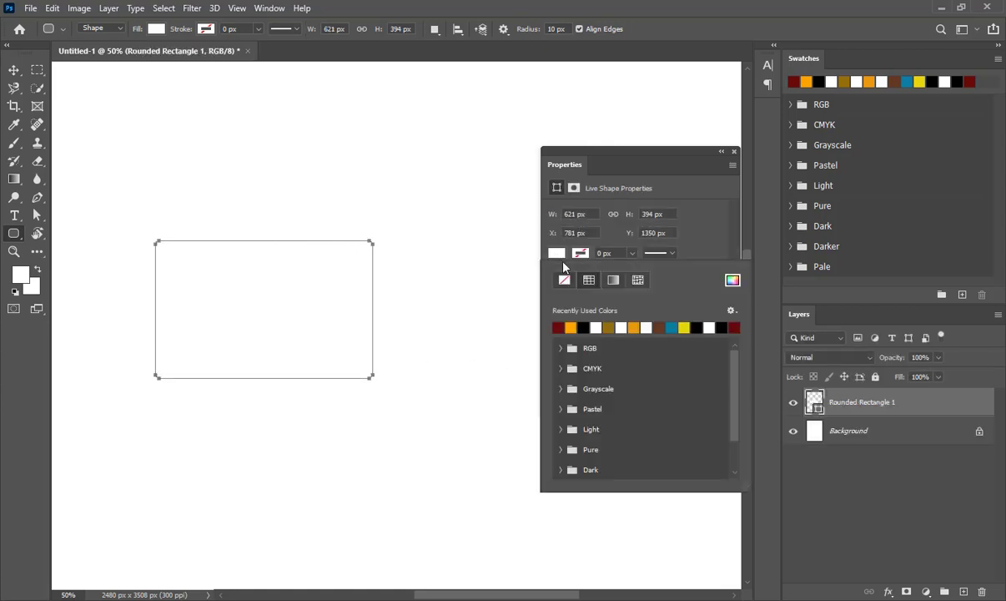
click(733, 282)
click(703, 269)
click(868, 235)
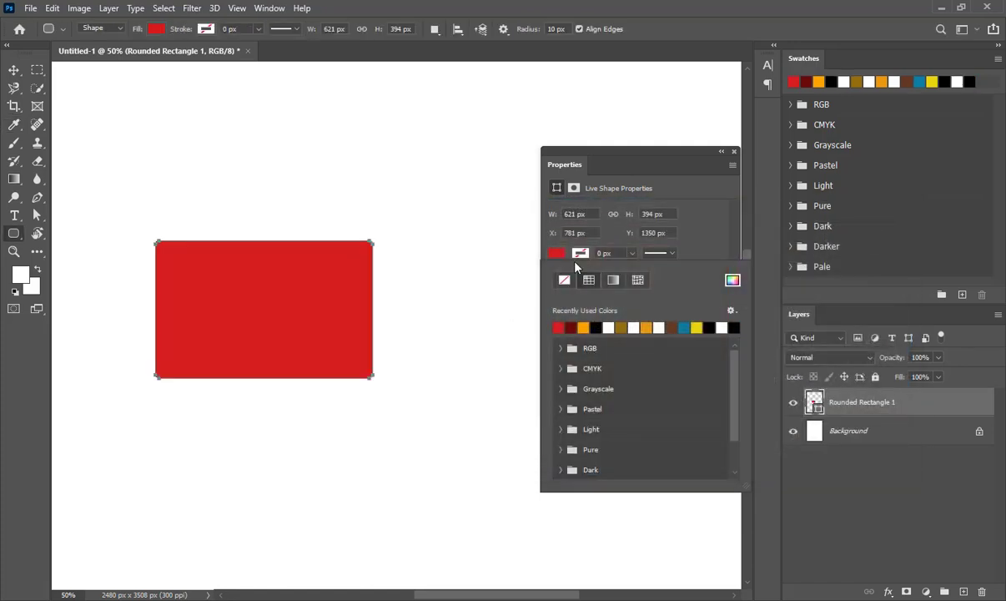
click(685, 264)
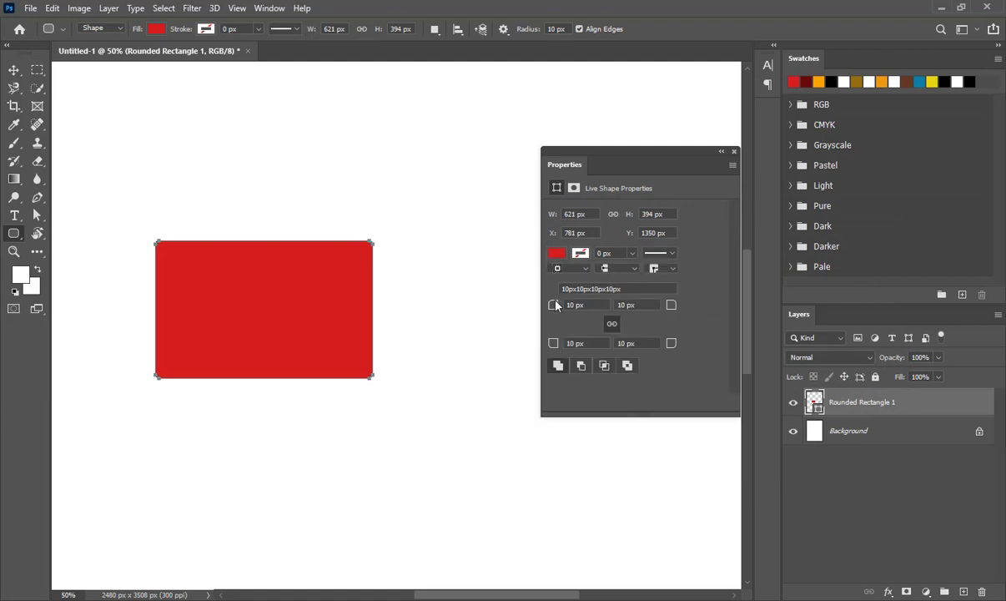
drag(553, 304, 637, 306)
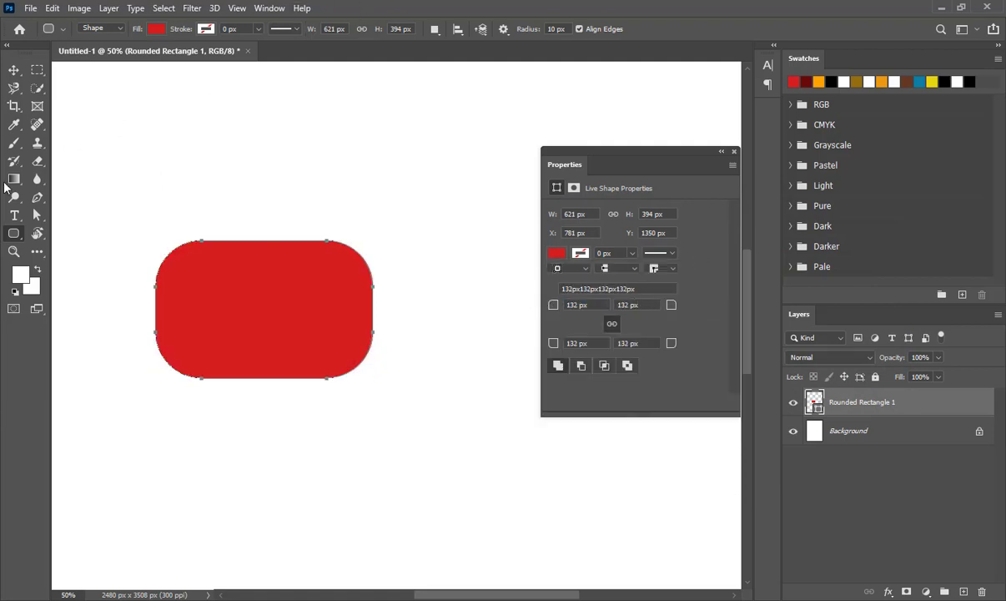
- Draw a white three-sided polygon pointing right, about 354 by 409 px, over the red rectangle on a layer directly above Background
click(35, 234)
key(v)
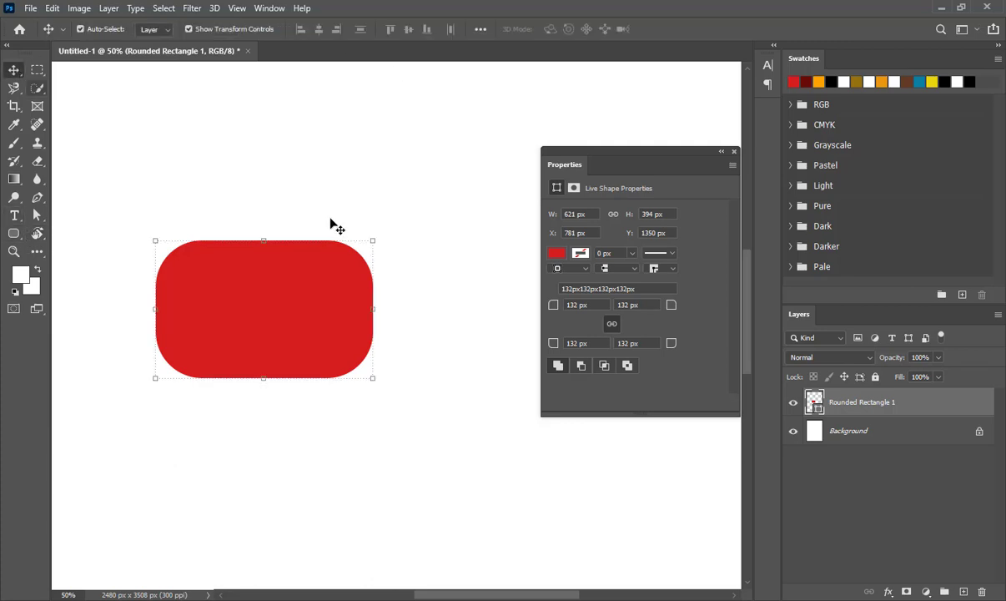
click(835, 428)
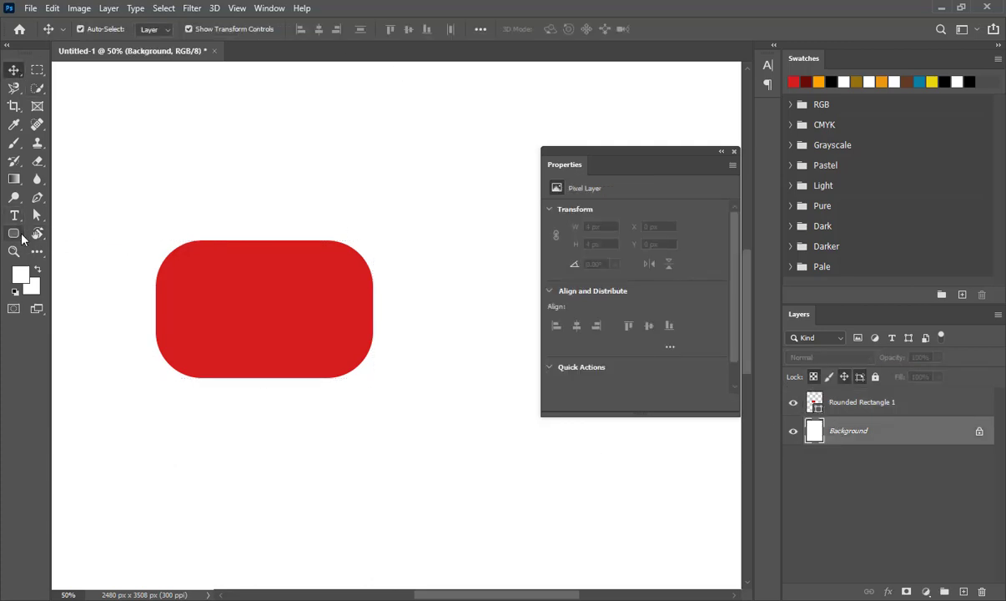
right_click(22, 234)
click(76, 259)
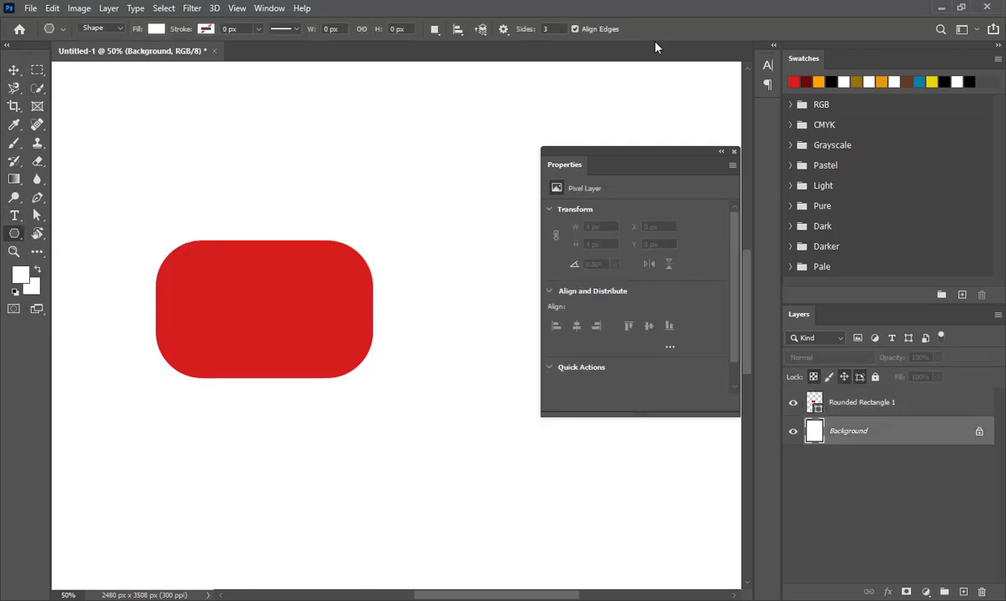
drag(200, 194, 362, 325)
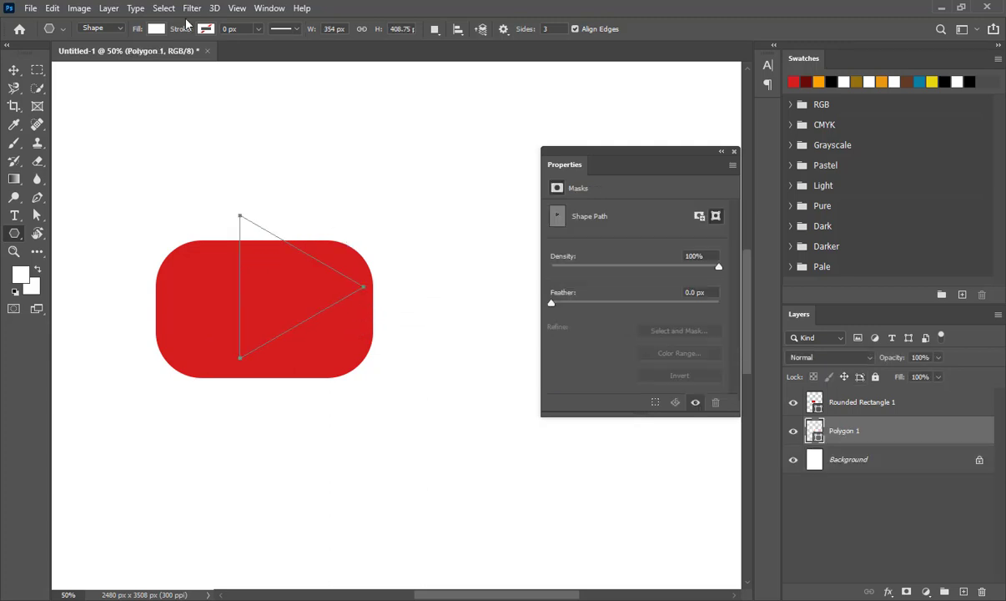
click(154, 30)
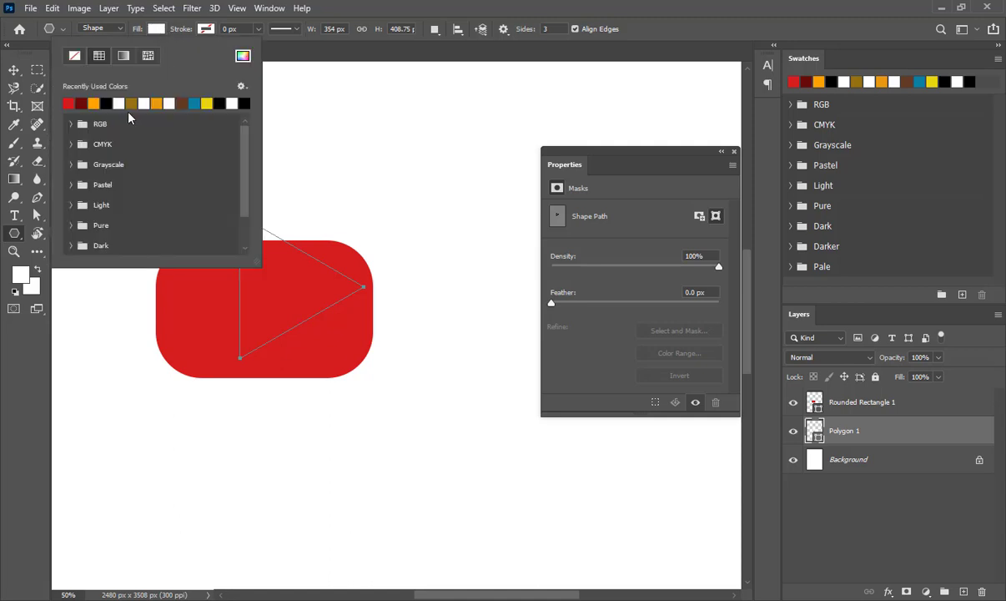
click(119, 103)
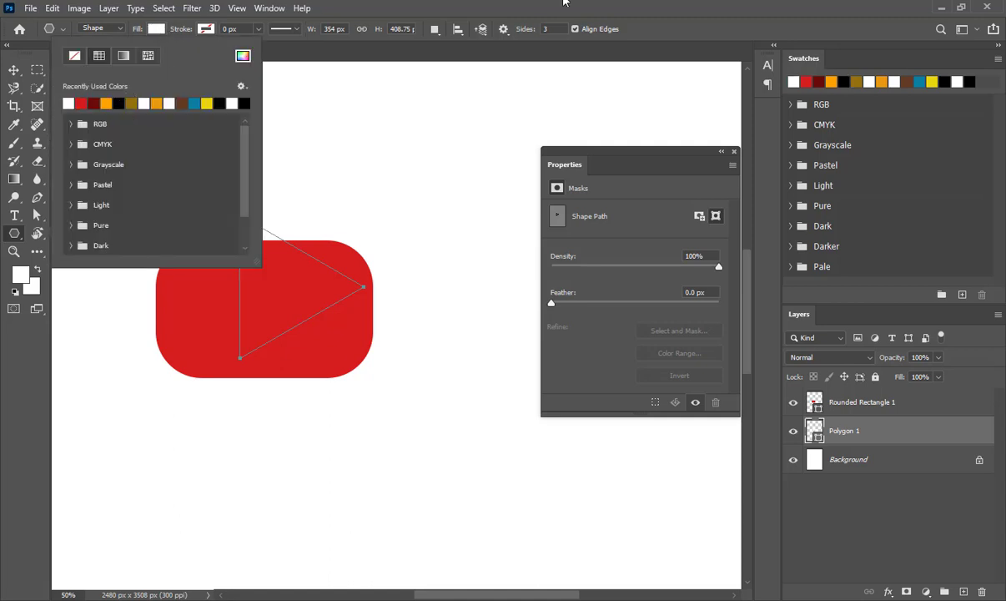
- Move the Polygon 1 layer above the Rounded Rectangle 1 layer
click(13, 70)
click(378, 201)
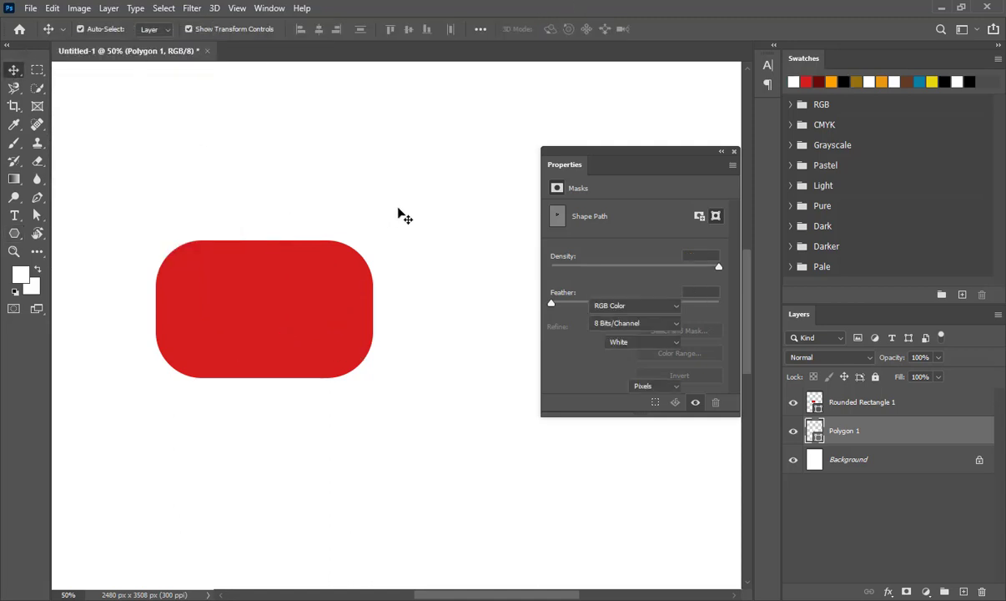
click(857, 434)
click(849, 405)
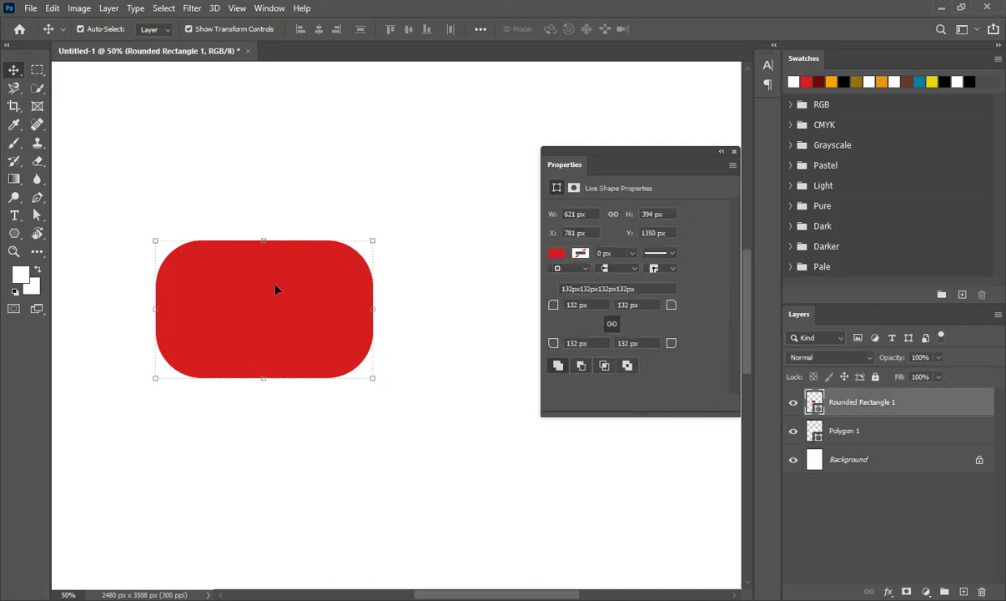
mouse_move(826, 407)
mouse_down()
mouse_move(801, 384)
mouse_move(837, 393)
mouse_up()
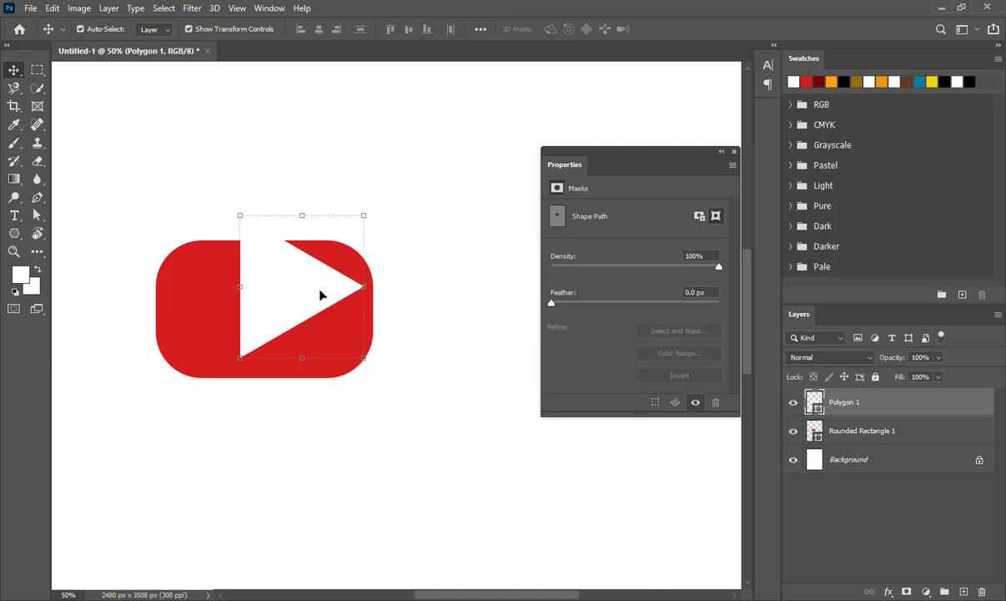
- Scale the white triangle to about 48% and center it on the red rounded rectangle
drag(364, 216, 294, 284)
key(Return)
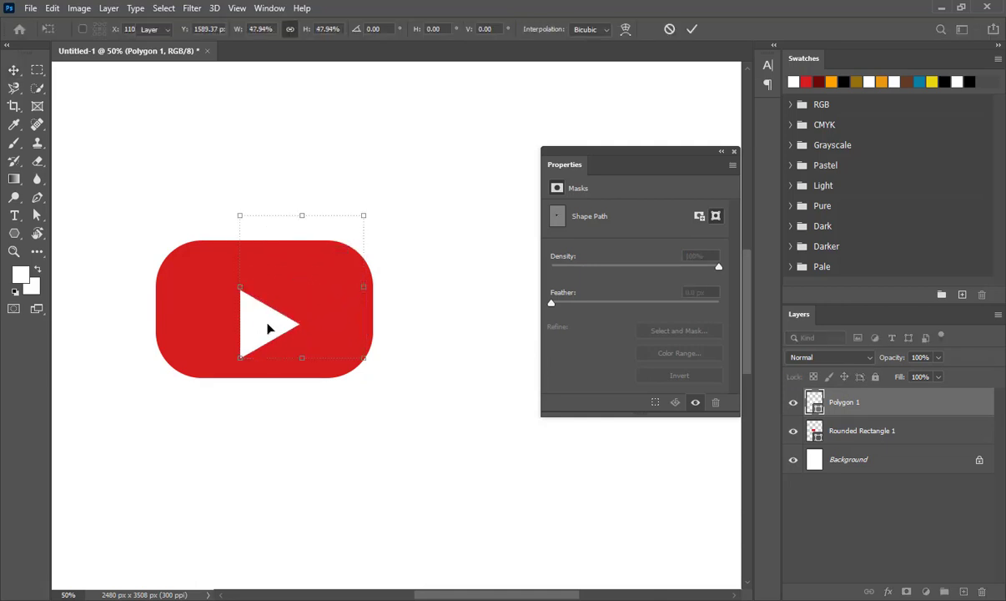
drag(267, 328, 251, 307)
- Select the triangle and red rectangle together and move them to the upper middle of the canvas
drag(440, 191, 228, 360)
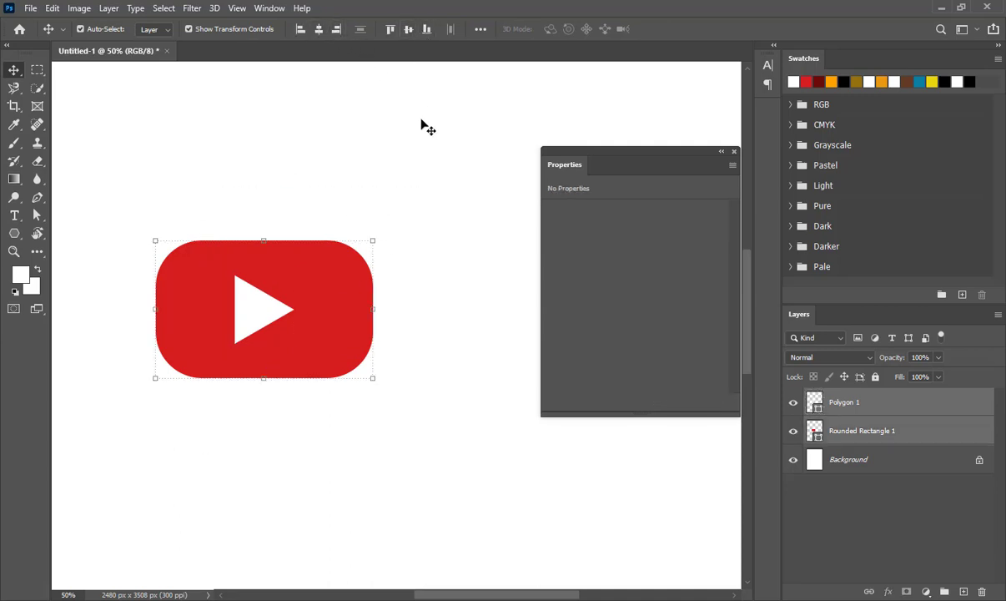
click(478, 382)
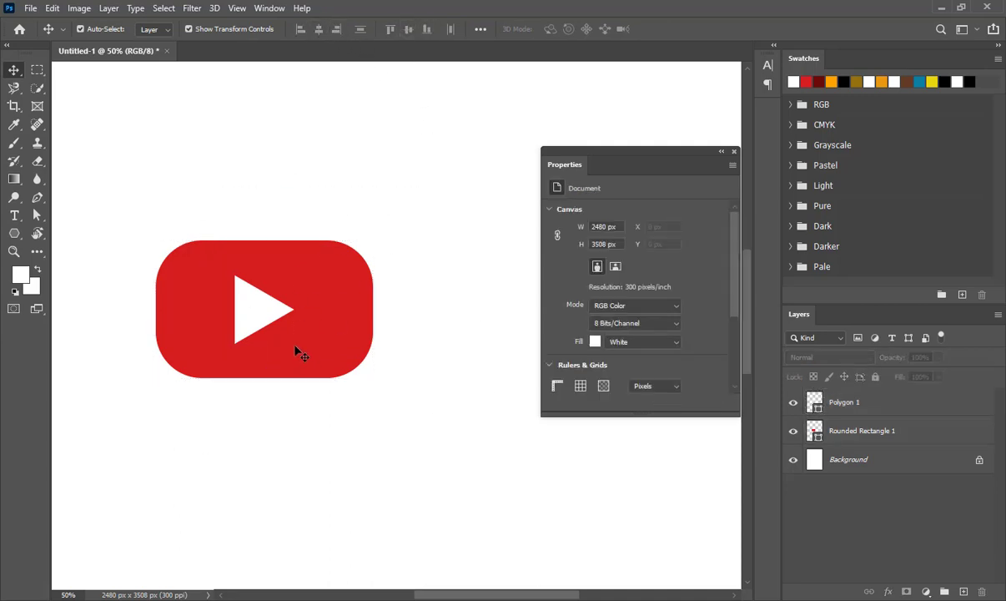
drag(384, 208, 284, 304)
drag(320, 248, 424, 103)
click(251, 378)
- Draw a maple tree about 552 px across below the play logo, using a Leaf Trees custom shape
click(14, 234)
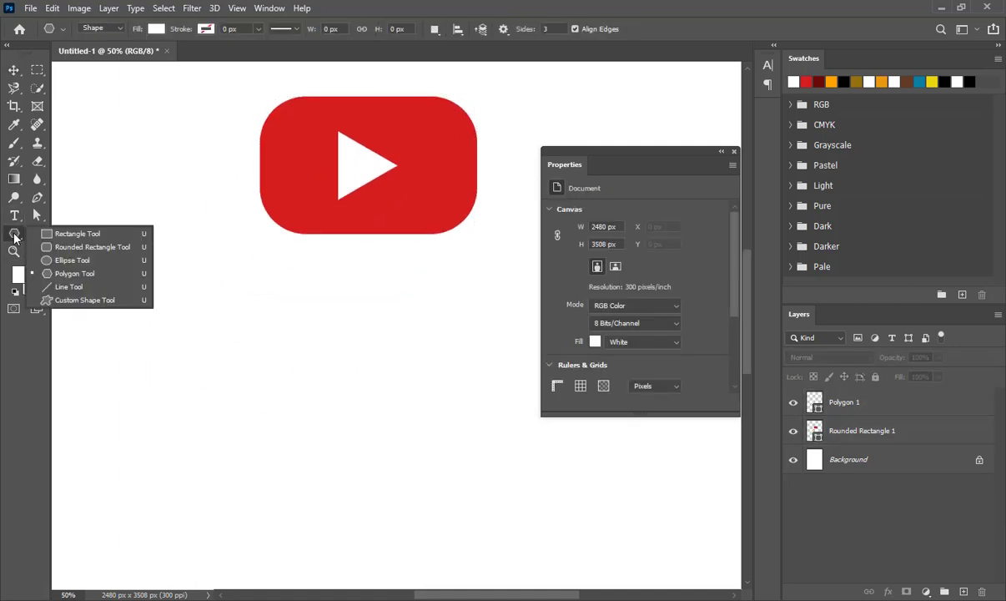
click(83, 301)
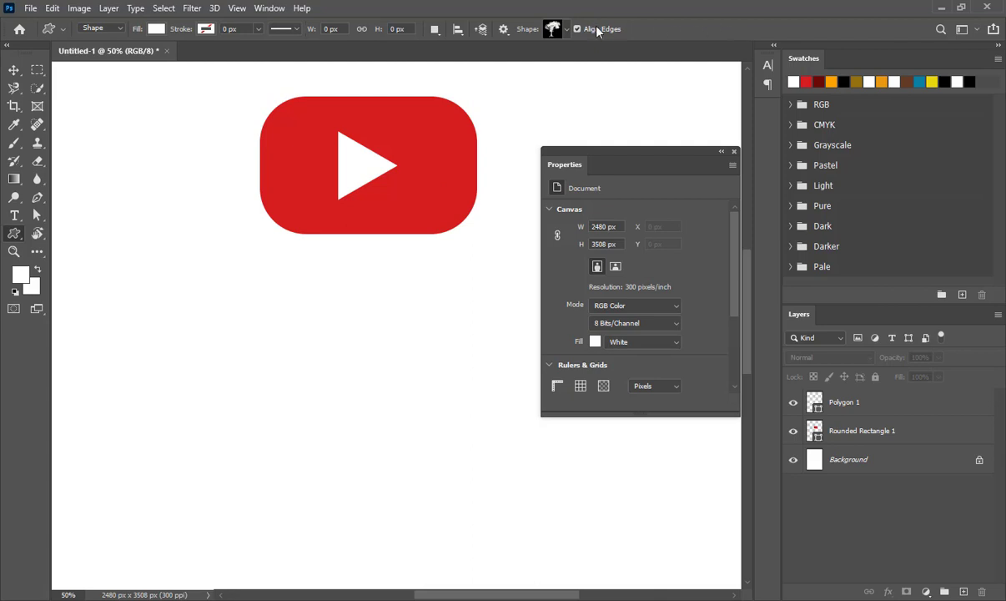
click(551, 30)
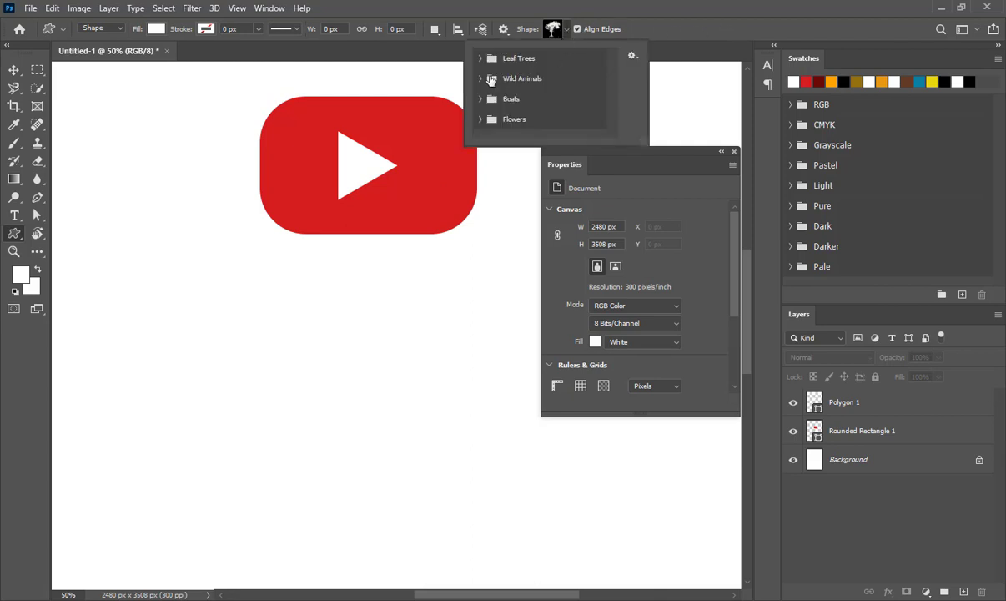
click(481, 58)
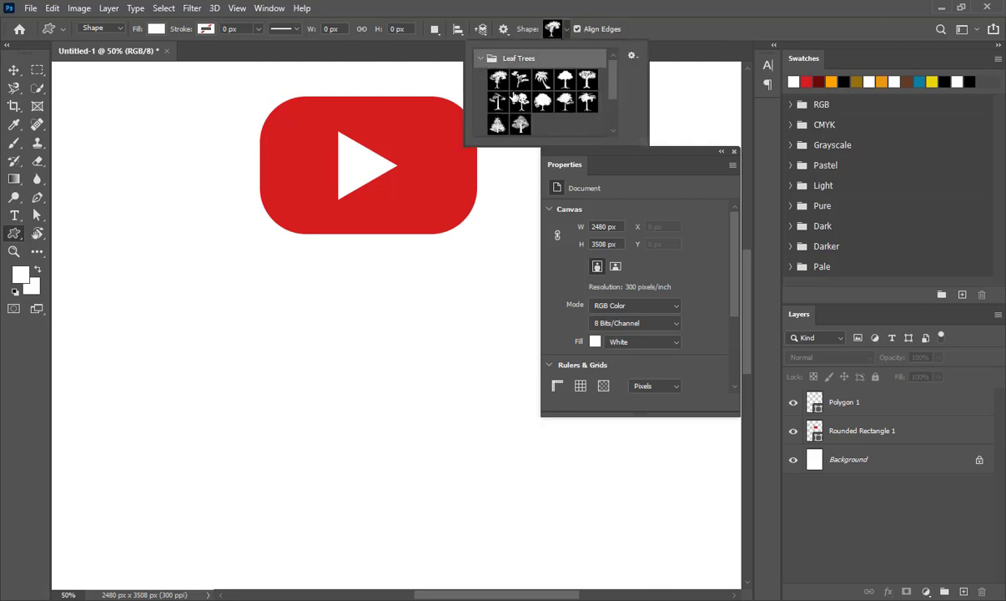
click(519, 99)
drag(194, 307, 367, 451)
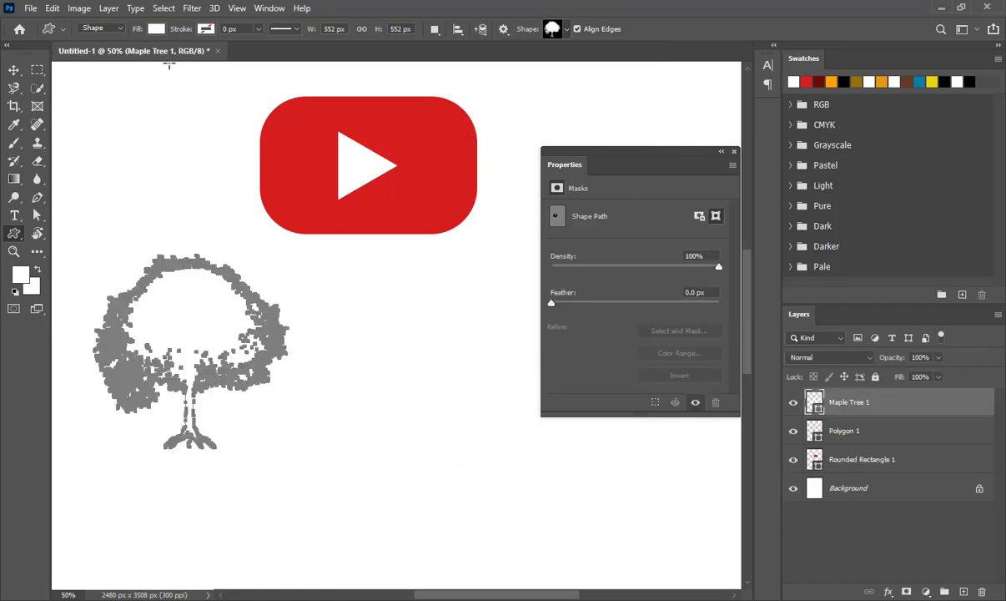
- Fill the maple tree blue, and remove it from the canvas
click(153, 30)
click(193, 103)
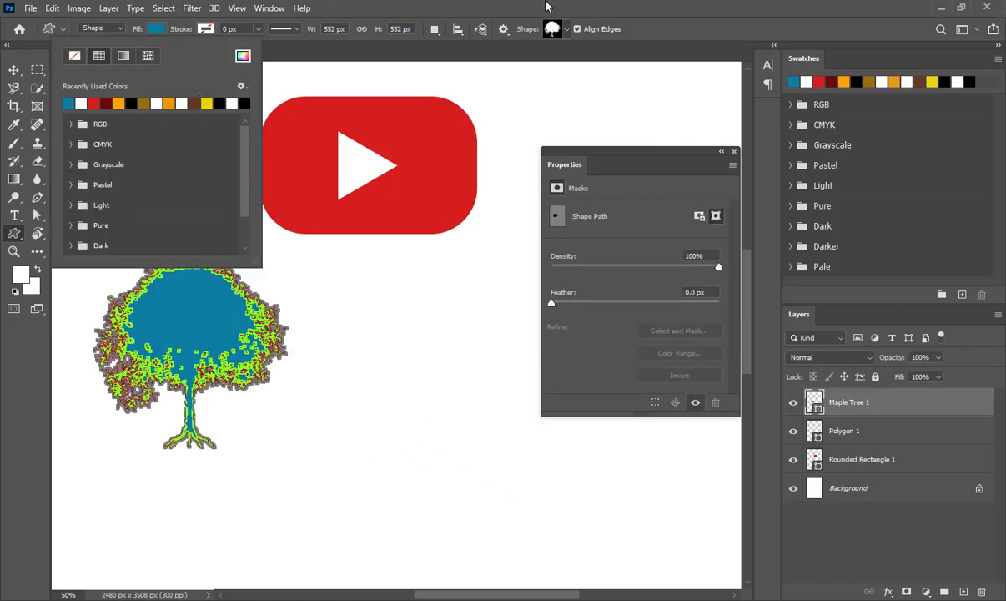
key(Return)
click(13, 69)
drag(191, 337, 189, 282)
key(Delete)
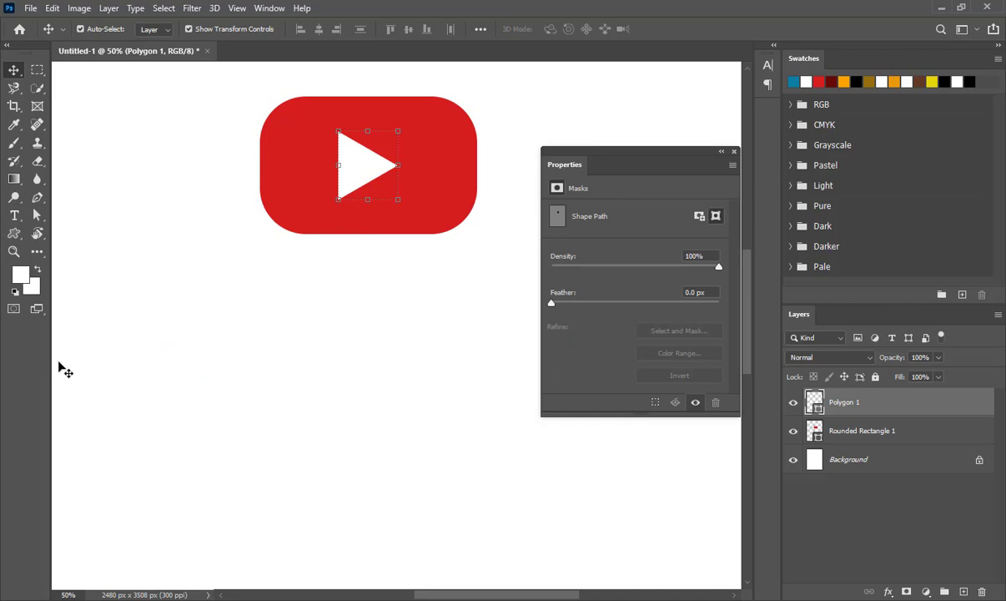
- Activate the Pen tool for drawing paths
click(15, 237)
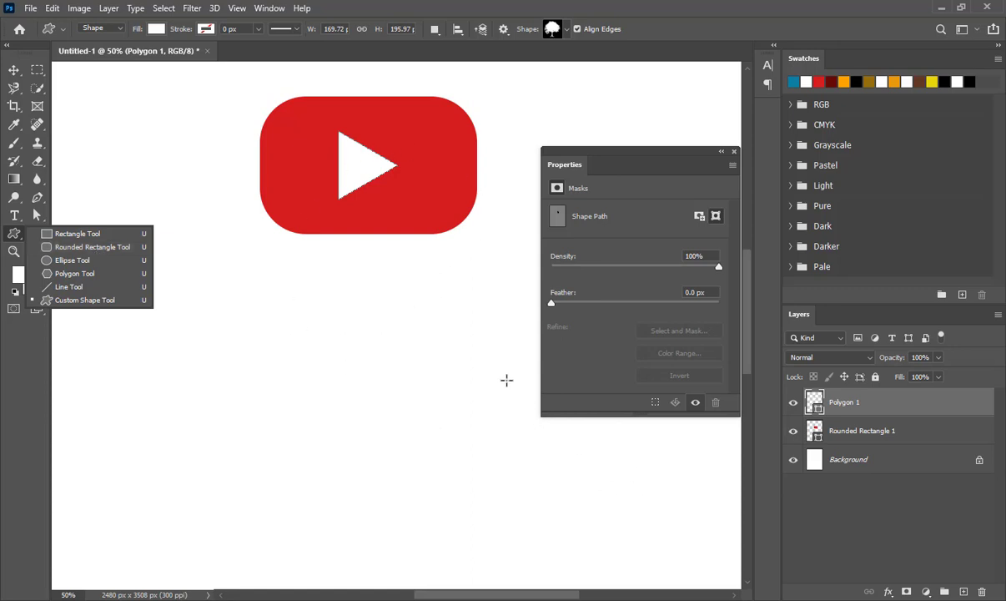
click(33, 198)
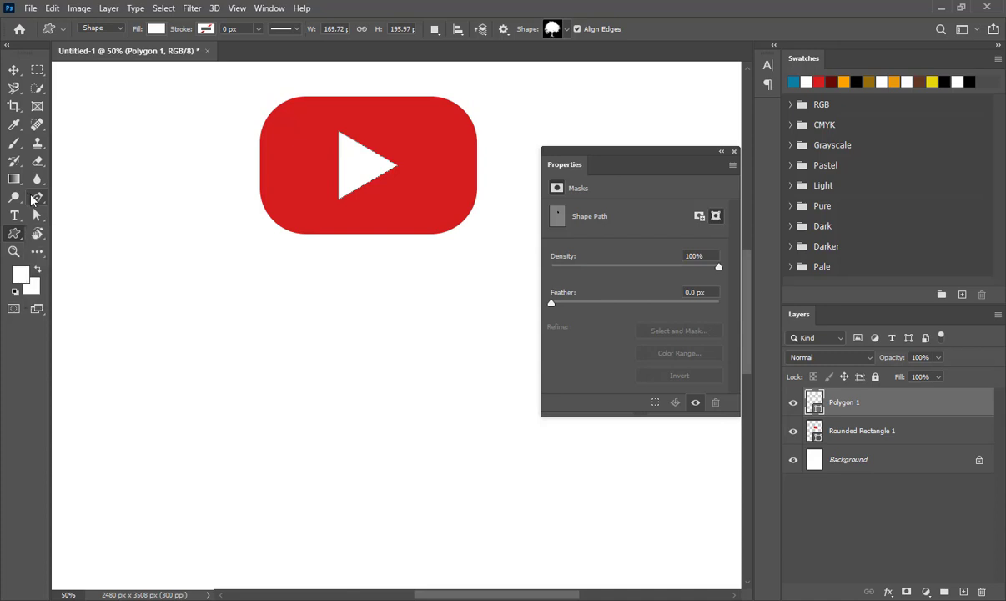
click(35, 198)
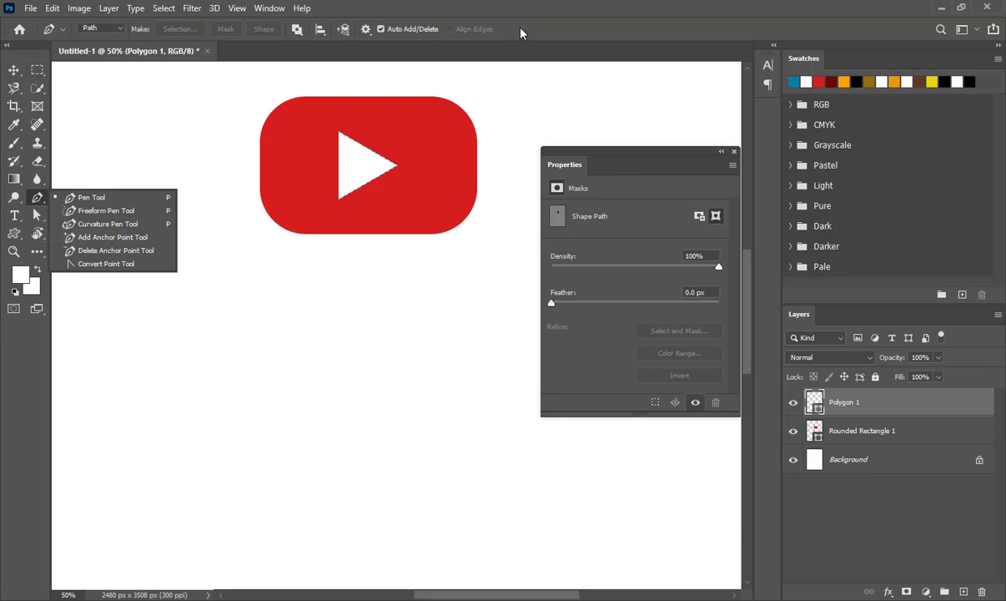
click(558, 5)
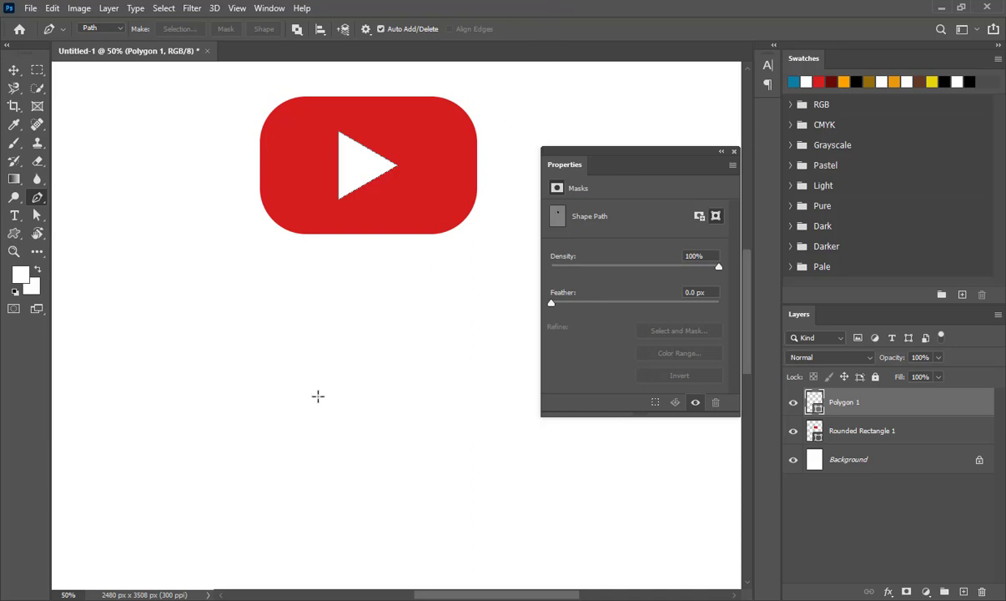